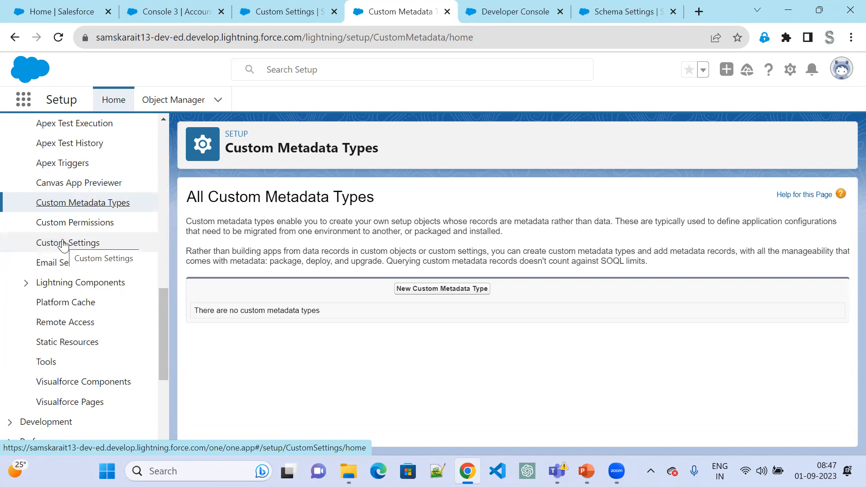
- Review the Console 3 account, the Custom Metadata Types page, and the custom metadata slides in the PowerPoint slide show
click(168, 14)
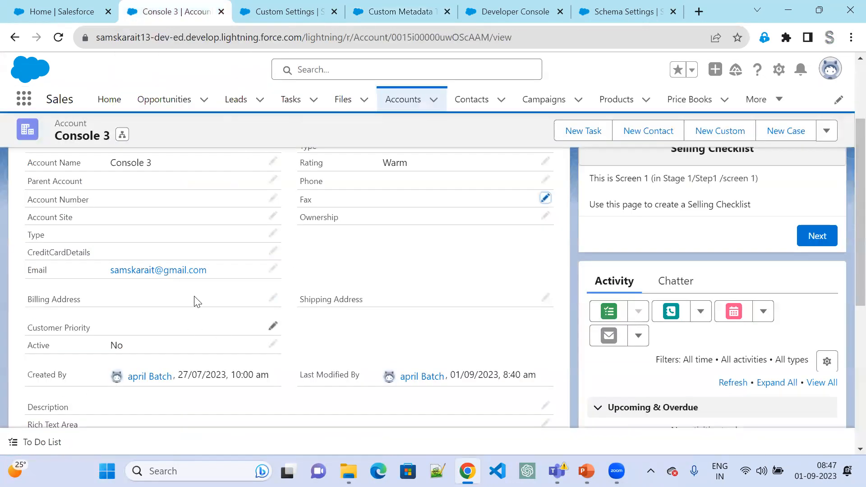
click(373, 12)
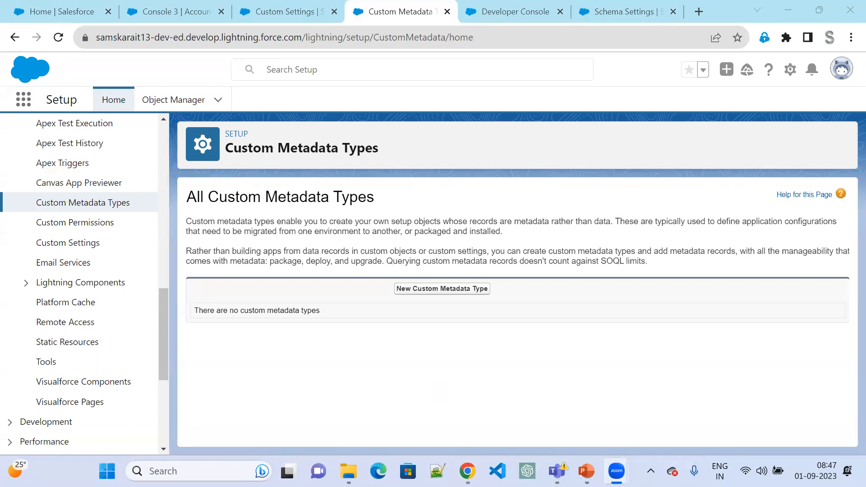
click(586, 470)
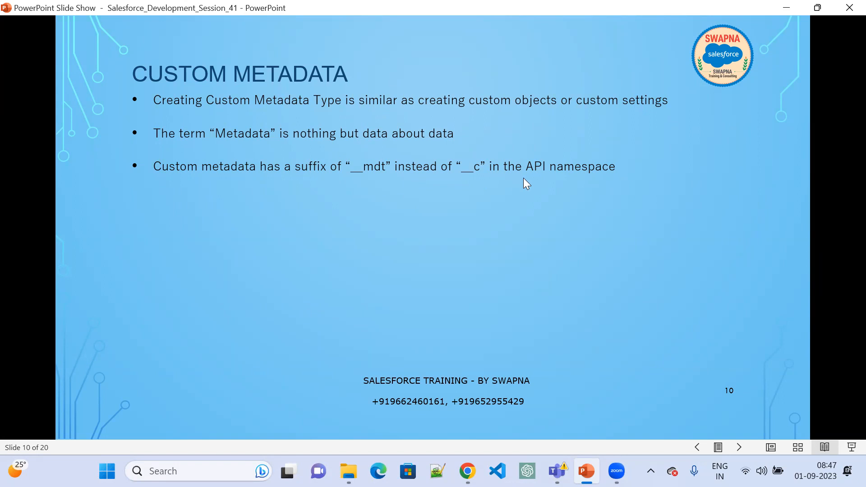
click(508, 222)
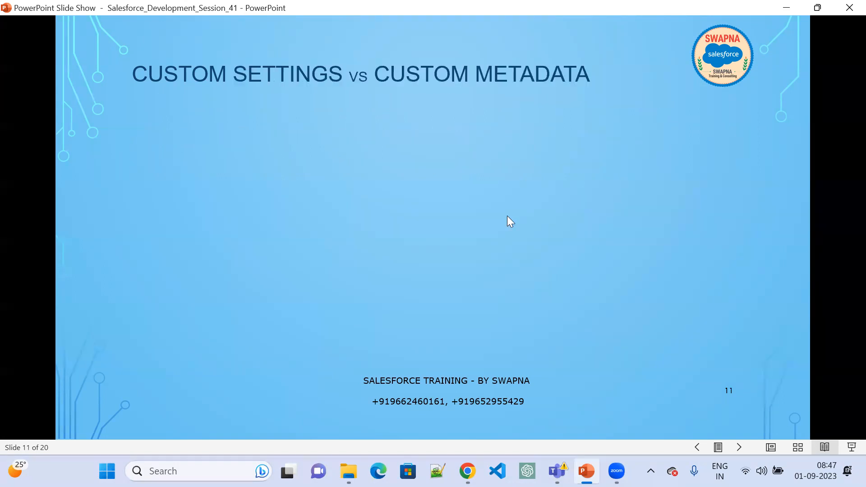
click(789, 7)
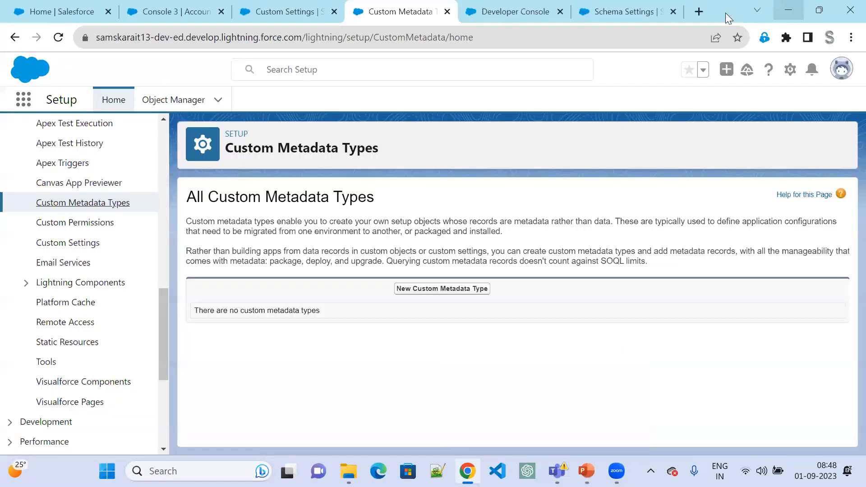
- Examine the detail fields of the Console 3 account record in Salesforce
click(173, 14)
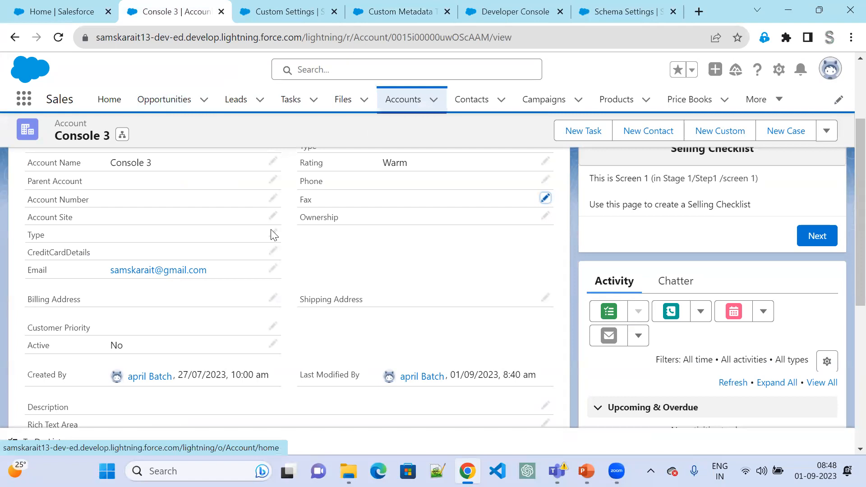
mouse_move(157, 379)
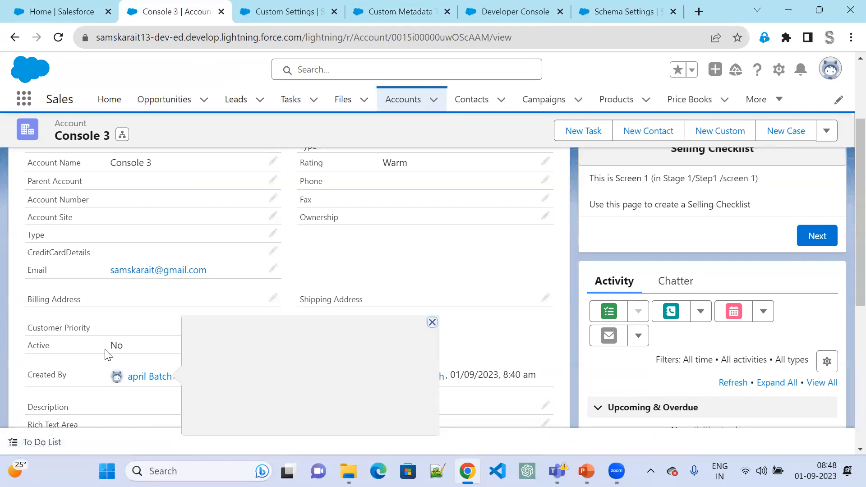
scroll(108, 355, down, 1)
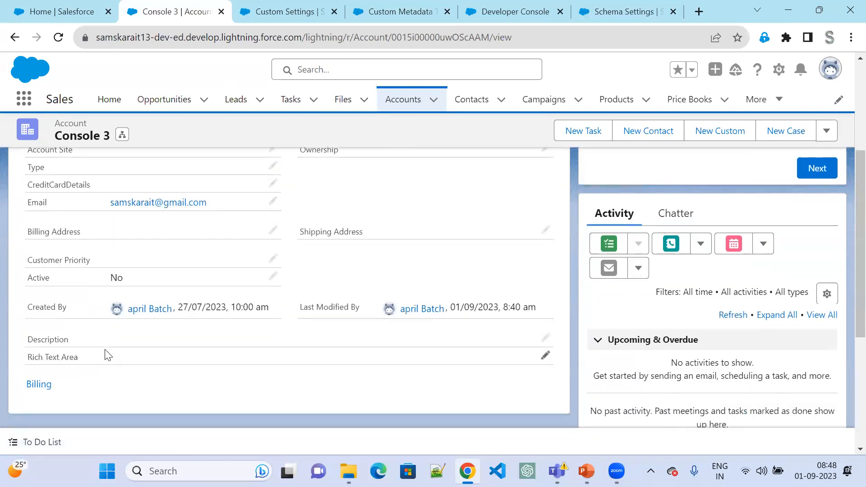
scroll(101, 339, up, 3)
scroll(101, 339, up, 1)
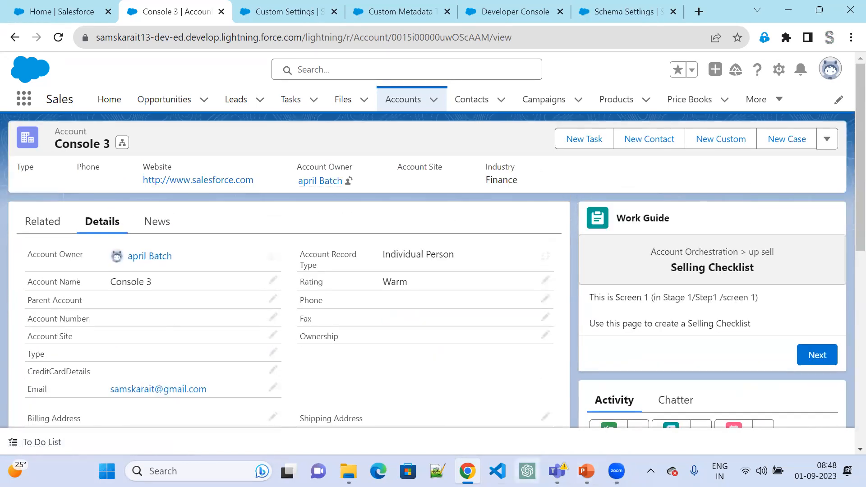
- Open Paint and draw a small rectangle with a larger one, about 647 × 155 px, to its right
key(super+s)
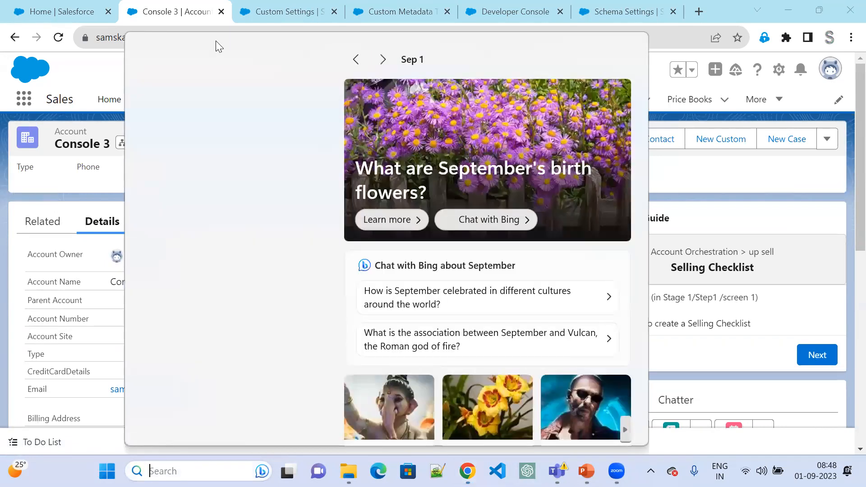
text(pai)
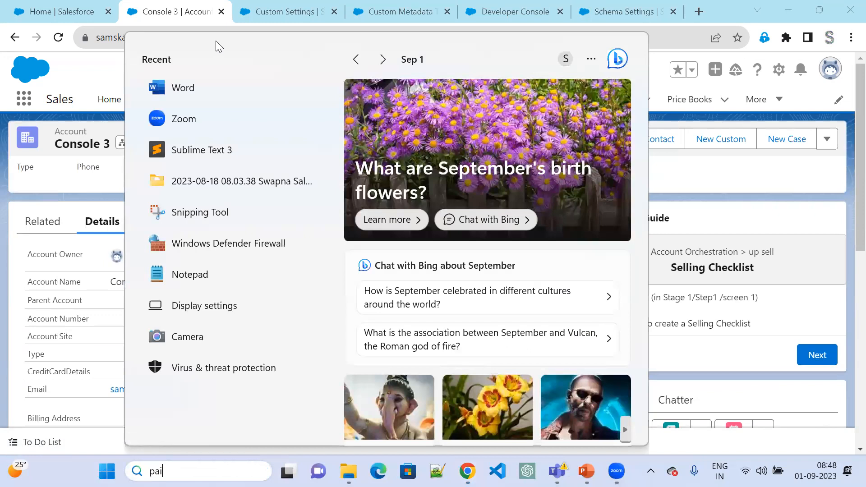
text(nt)
click(508, 130)
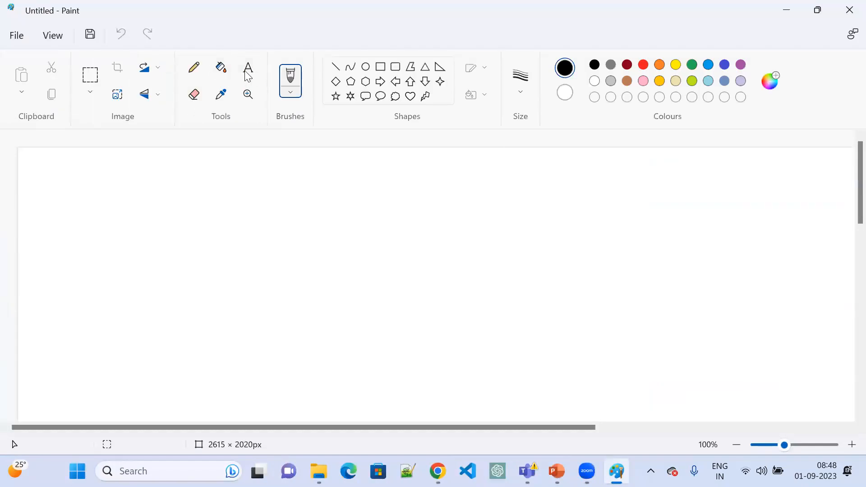
click(374, 72)
drag(236, 237, 310, 269)
mouse_move(383, 229)
mouse_down()
mouse_move(435, 267)
mouse_move(677, 298)
mouse_up()
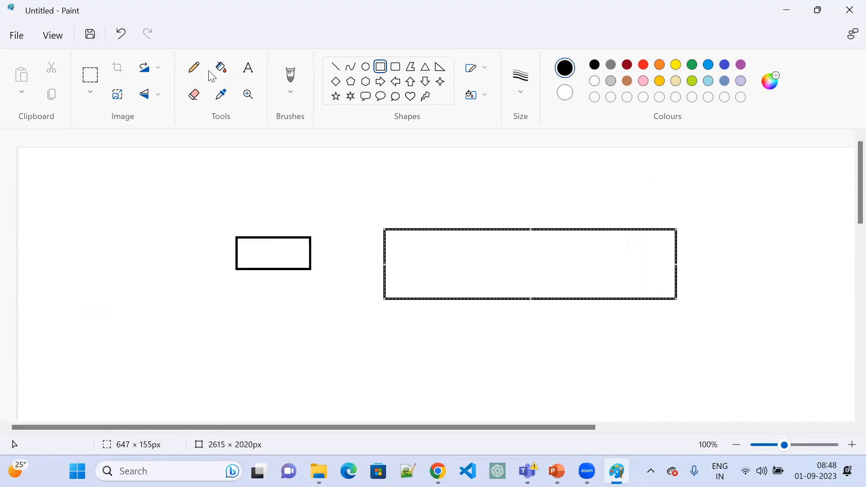
- Draw a V from two lines at the right end of the small rectangle as a dropdown arrow
click(335, 66)
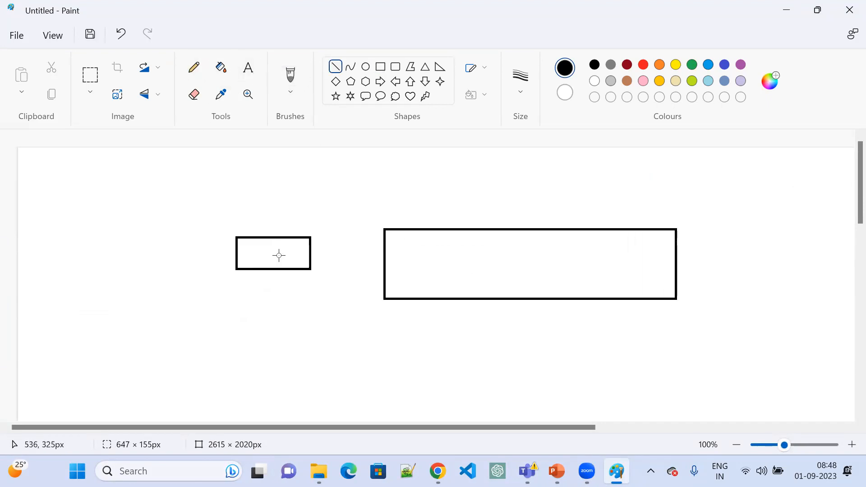
drag(285, 236, 297, 271)
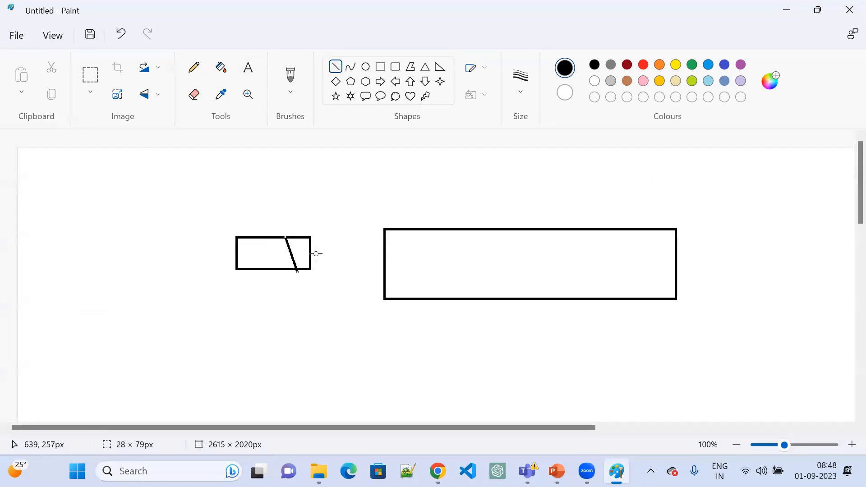
drag(310, 235, 296, 273)
- Add the text label "Location" above the small rectangle and "Address" above the large one
click(253, 172)
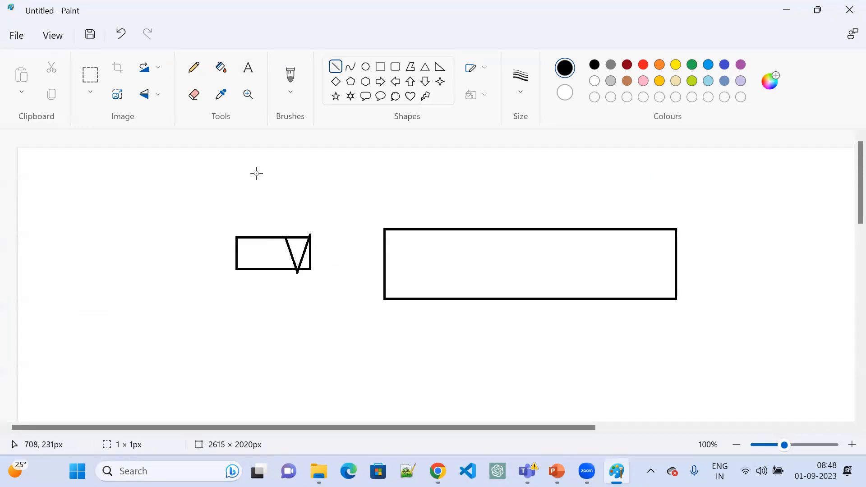
click(238, 219)
text(Location)
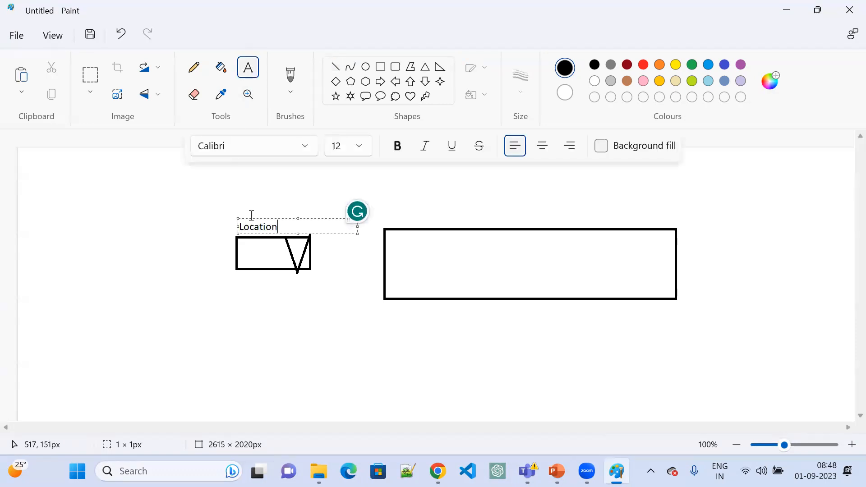
click(415, 210)
click(407, 215)
text(Address)
- List the options Hyderabad, Chennai, Delhi and Gujarat on separate lines below the Location rectangle
click(242, 294)
click(237, 291)
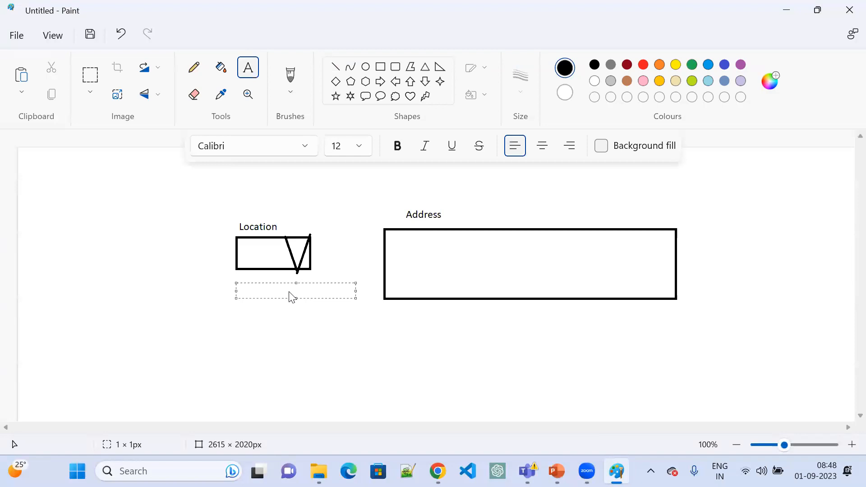
text(c)
key(BackSpace)
text(H)
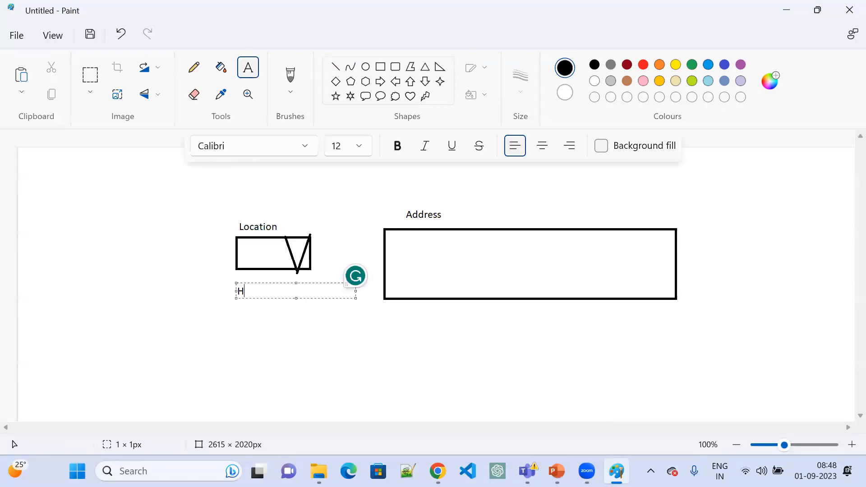
text(yderabad)
key(Return)
text(Chenni)
key(Return)
key(BackSpace)
text(ai Delhi)
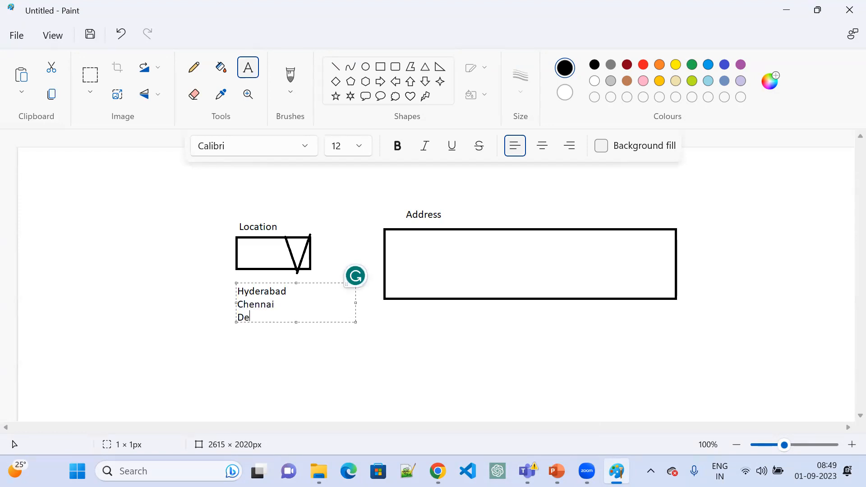
key(Return)
text(Gui)
text(arat)
click(429, 249)
- Switch to Notepad++ and select the Hyderabad address on the first line of the new 3 file for copying
click(432, 244)
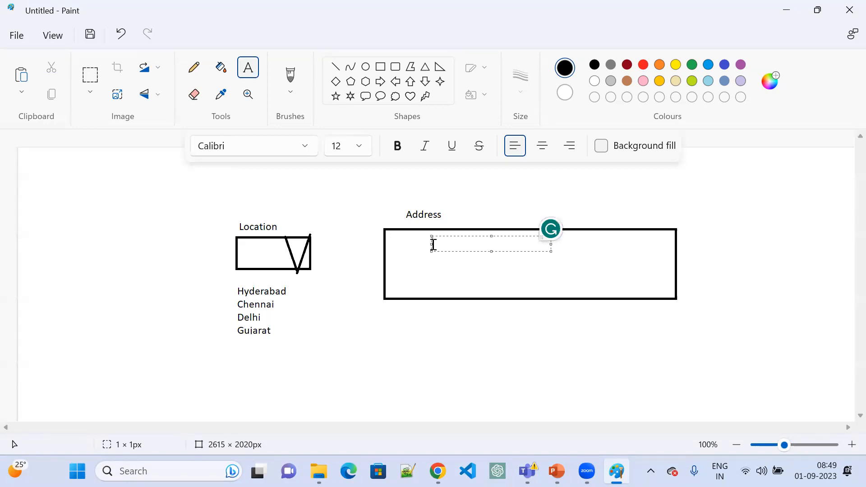
click(270, 289)
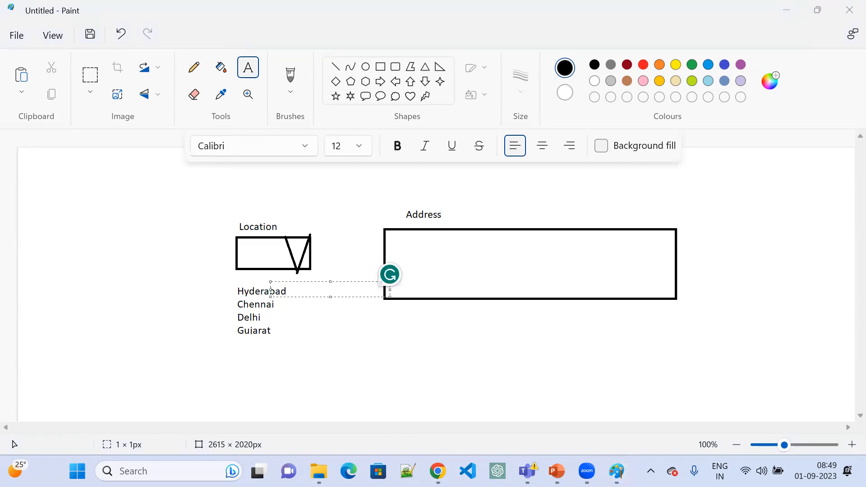
key(alt+Tab)
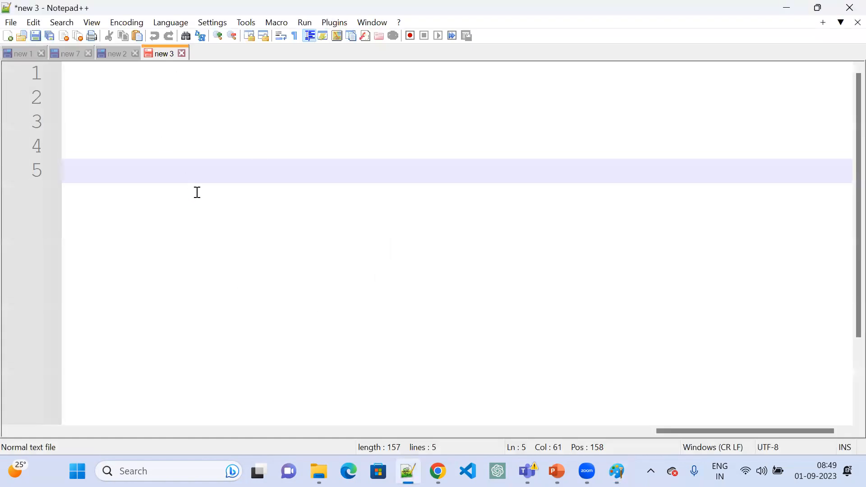
click(114, 55)
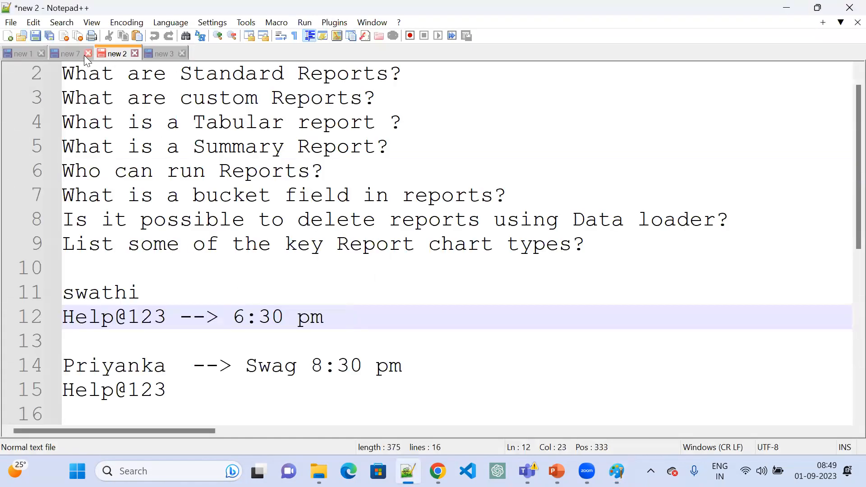
click(72, 54)
click(22, 54)
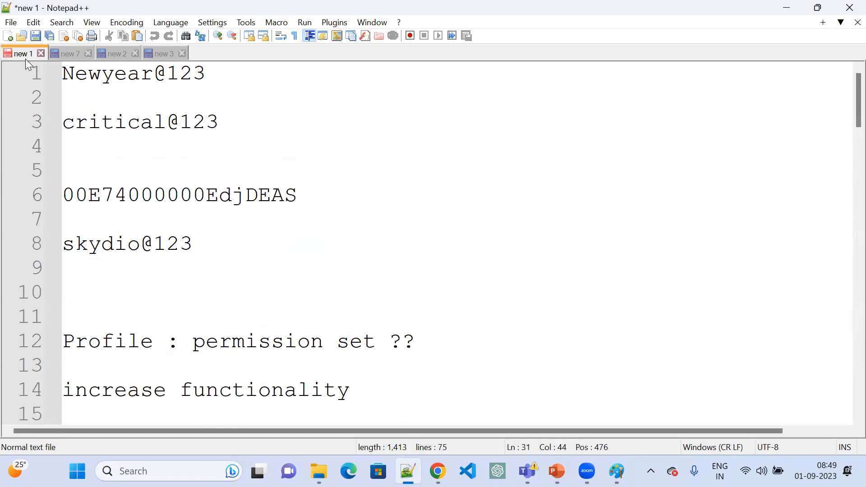
click(162, 55)
scroll(333, 295, down, 2)
scroll(328, 300, up, 2)
click(334, 95)
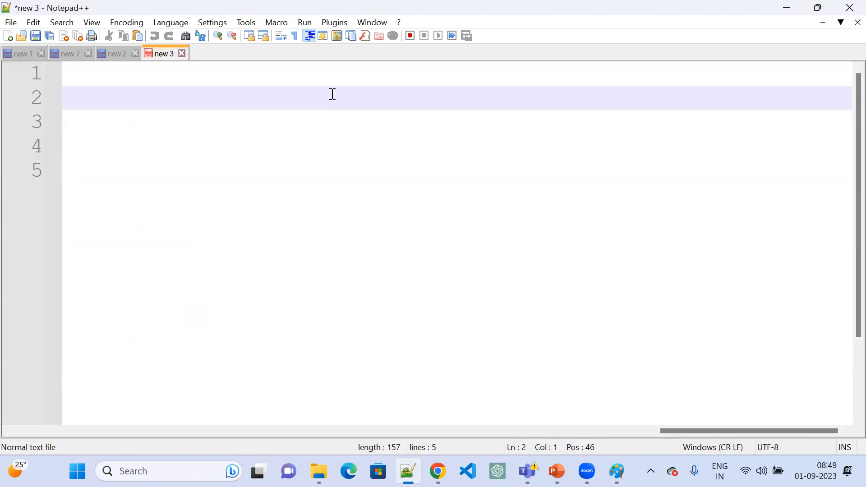
click(625, 84)
key(shift+Home)
key(ctrl+c)
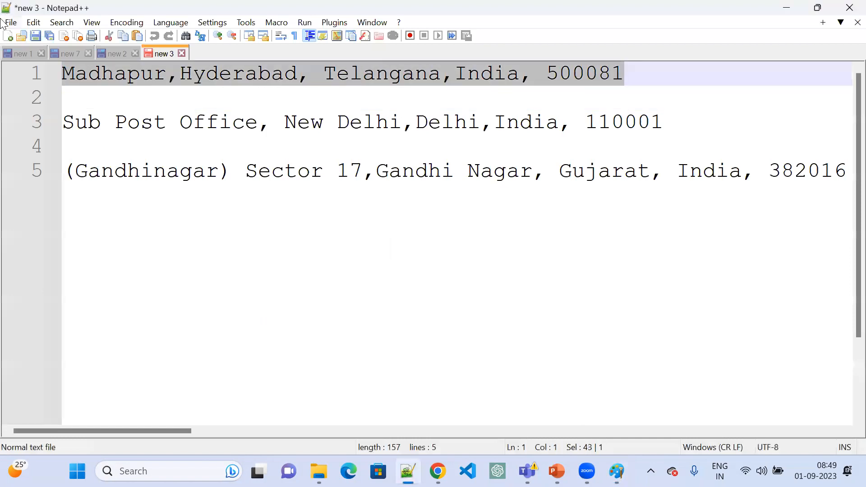
- Back in Paint, paste the Hyderabad address inside the Address rectangle and widen its text box to fit one line
key(alt+Tab)
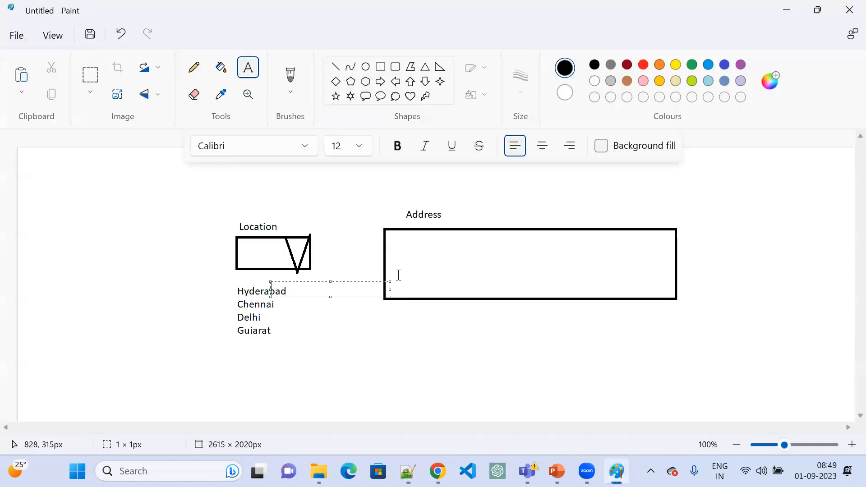
click(391, 249)
click(387, 236)
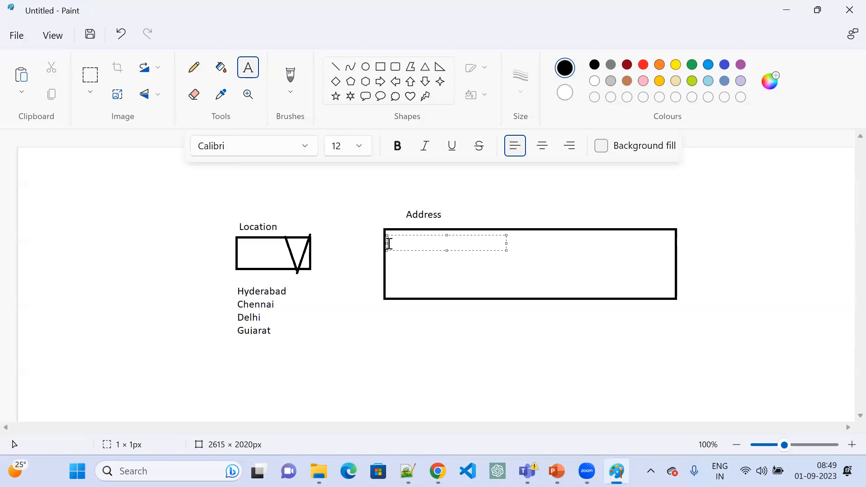
key(ctrl+v)
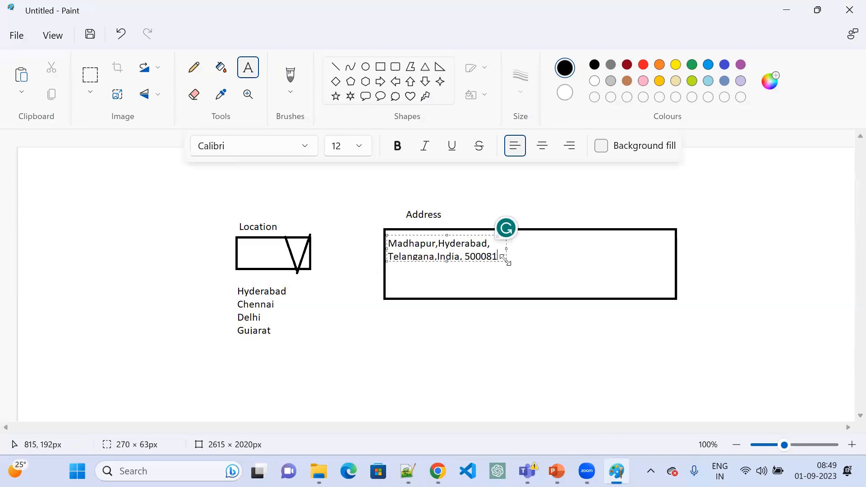
drag(503, 258, 626, 295)
click(421, 327)
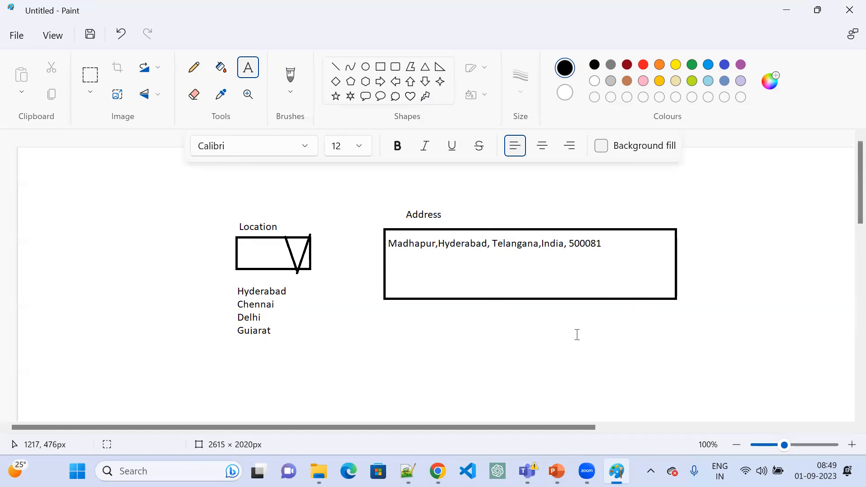
- Switch to the Salesforce Custom Metadata Types page and start a new type with the label Address Location
click(785, 11)
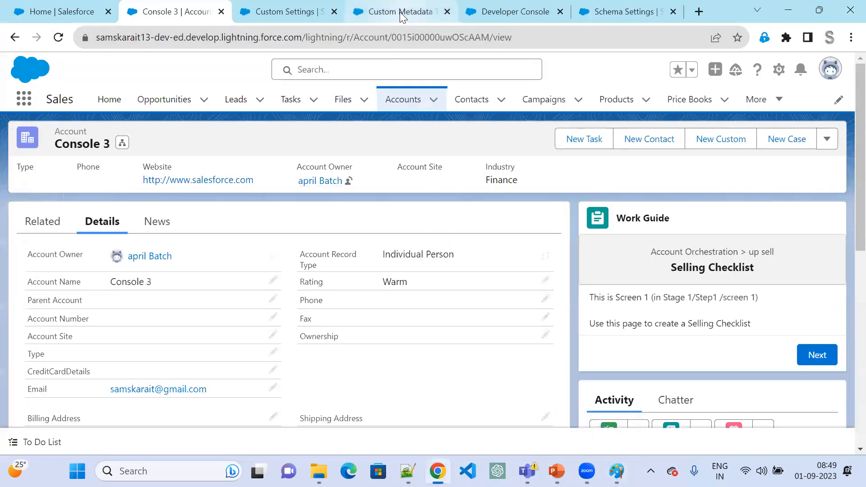
click(401, 12)
click(429, 290)
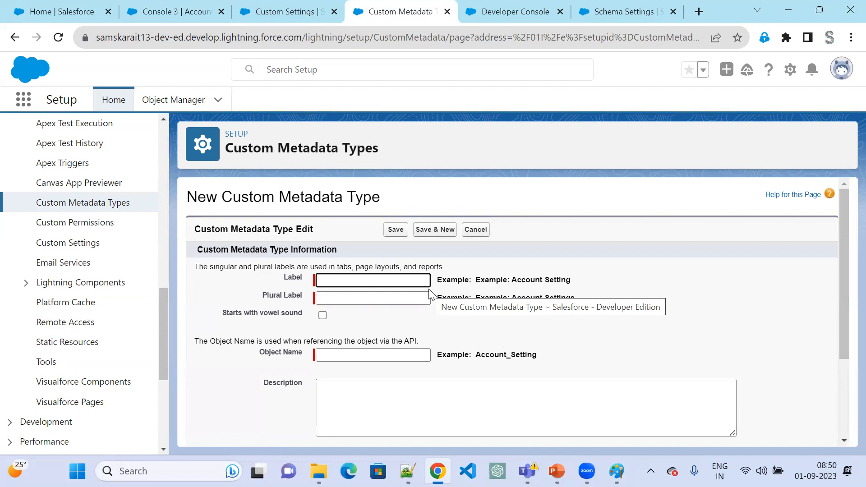
text(Addres Location)
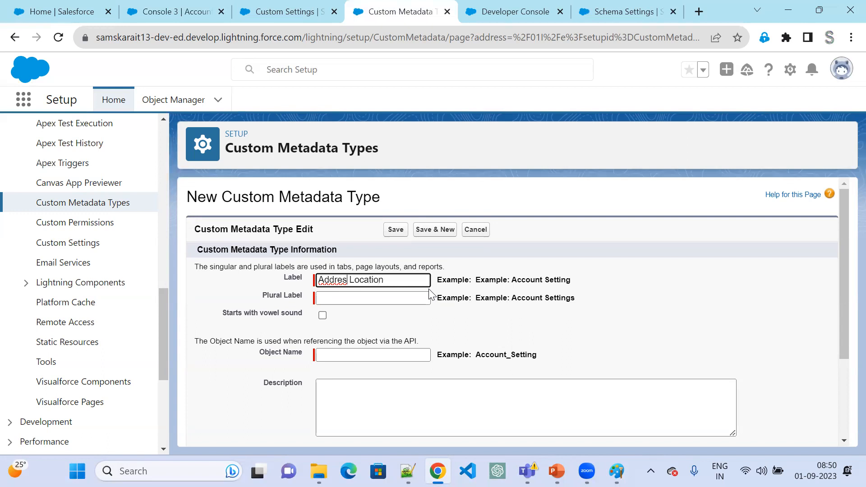
text(s)
key(Tab)
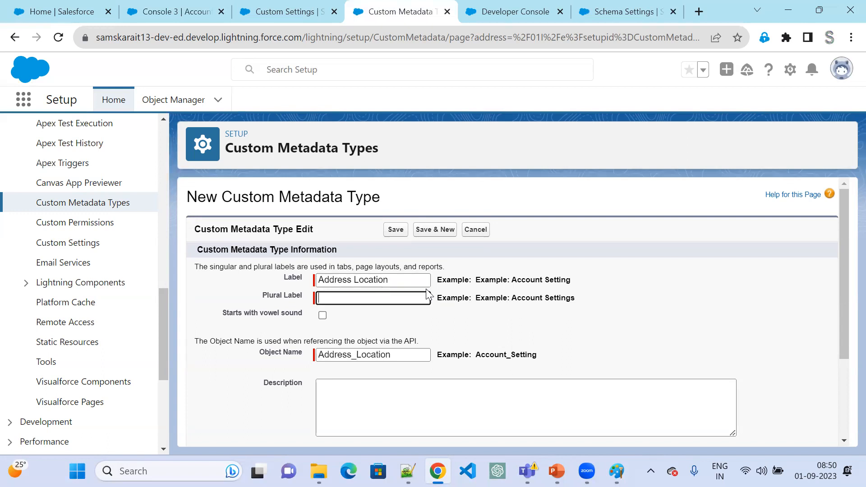
- Set the plural label to Address Locations and save the custom metadata type with its default visibility
double_click(388, 280)
click(373, 298)
text(Address Location)
text(s)
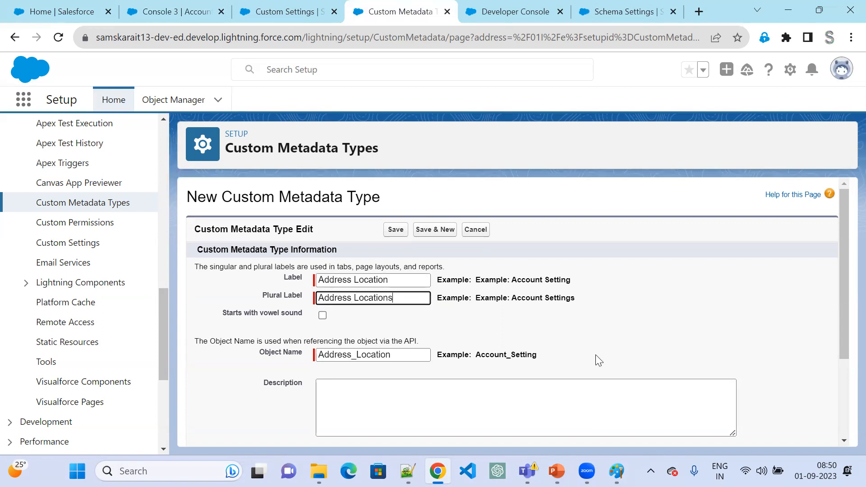
scroll(595, 358, down, 3)
scroll(451, 325, up, 3)
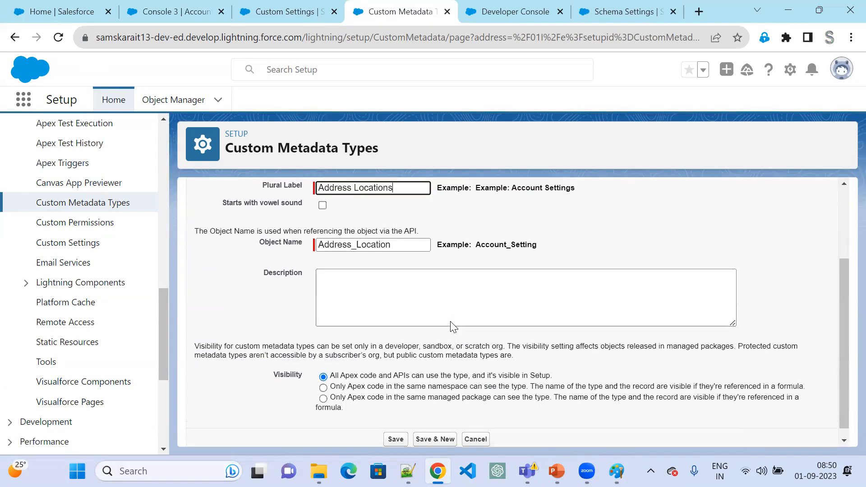
click(397, 230)
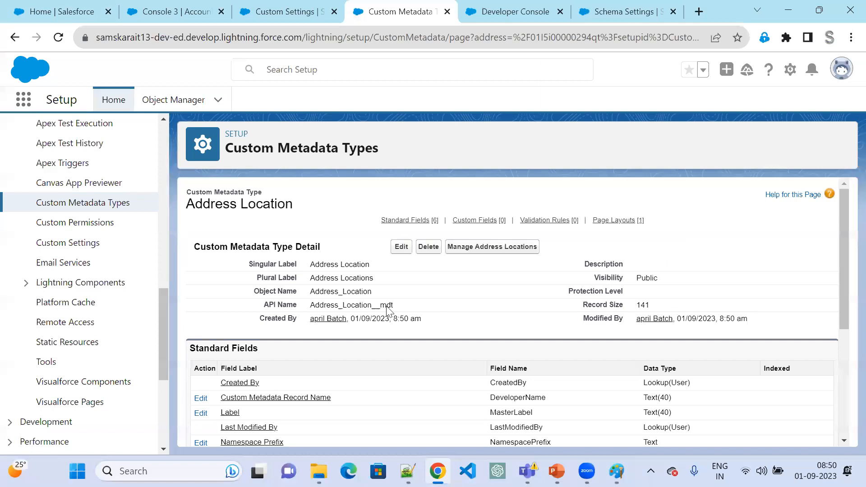
- Start a new custom field on Address Location with the data type Text Area (Long)
scroll(387, 310, down, 3)
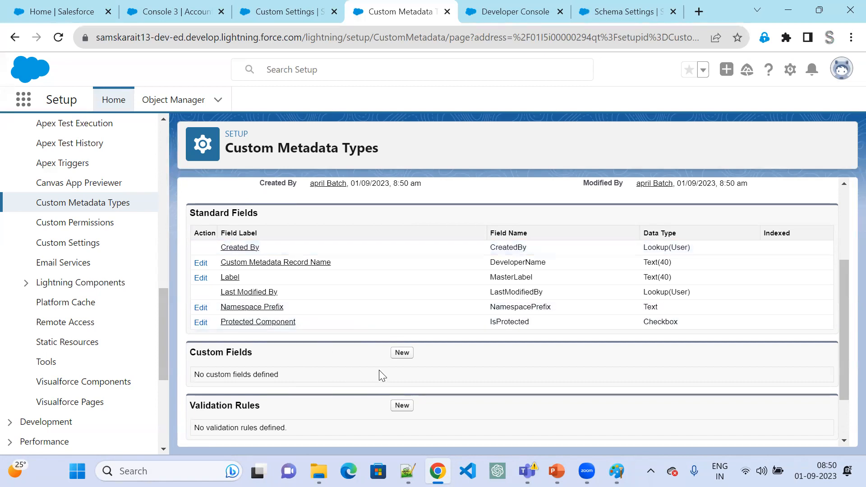
click(403, 354)
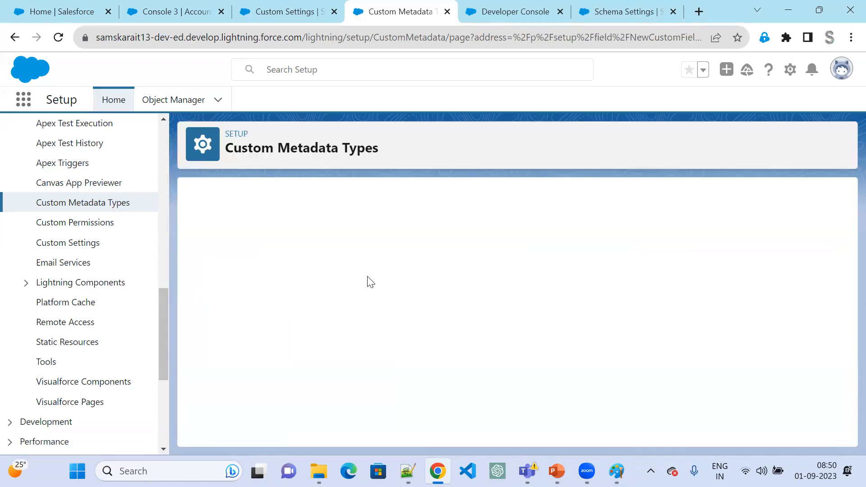
scroll(292, 347, down, 5)
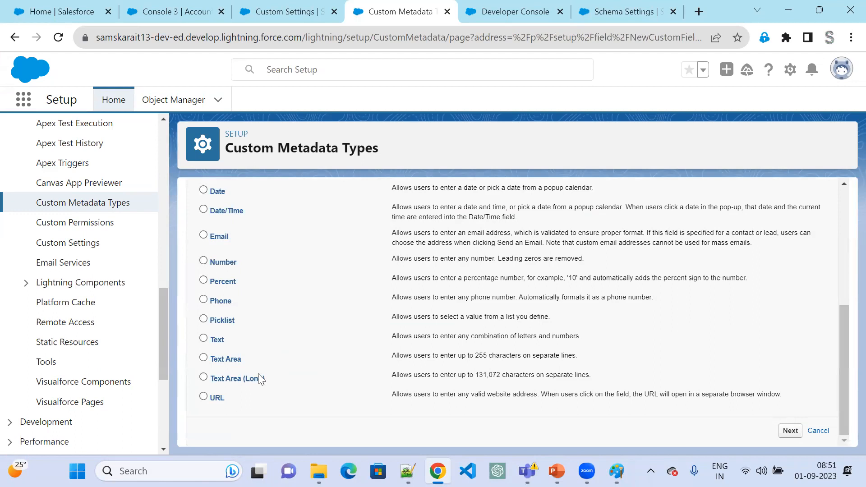
click(244, 381)
scroll(479, 326, up, 5)
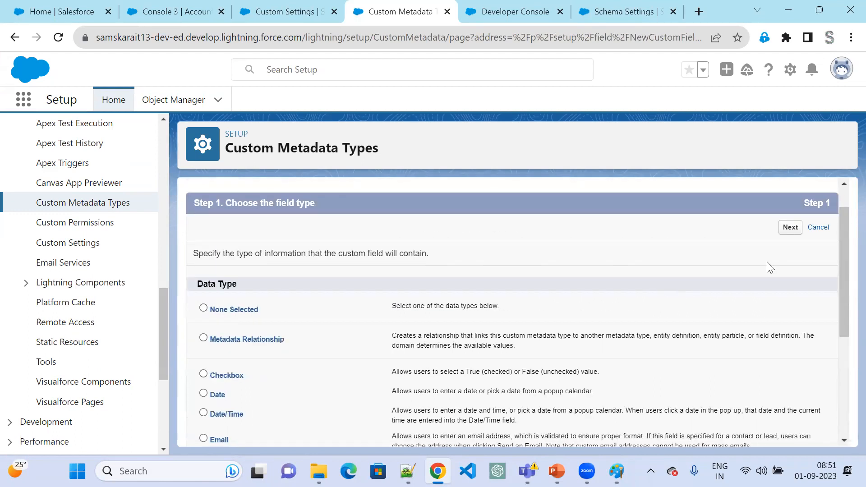
click(790, 266)
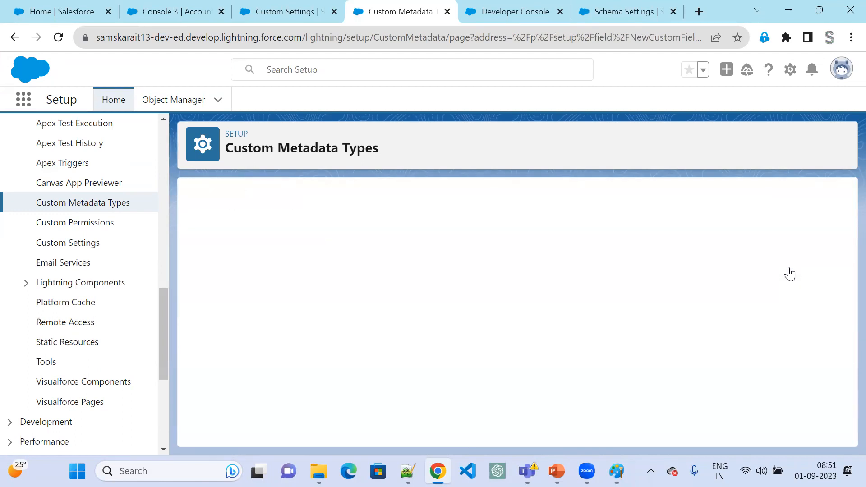
- Label the field Office Address, keep its default settings and page layout, and save it
text(Office Address)
key(Tab)
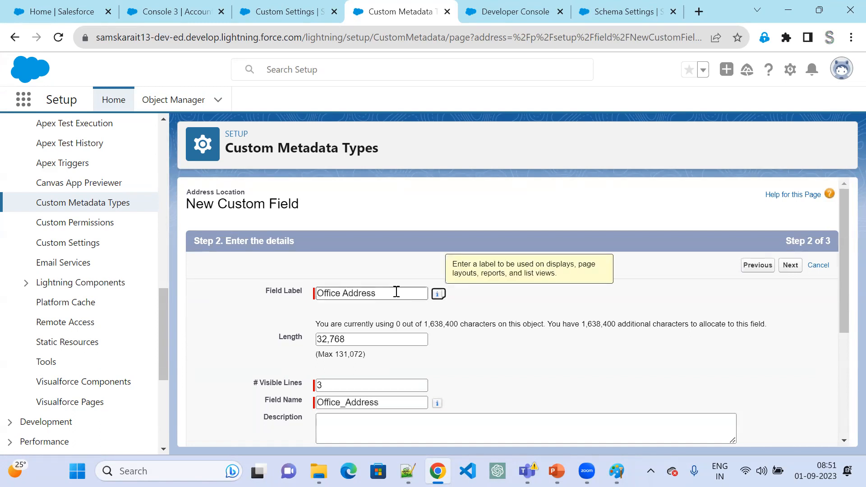
scroll(432, 352, down, 3)
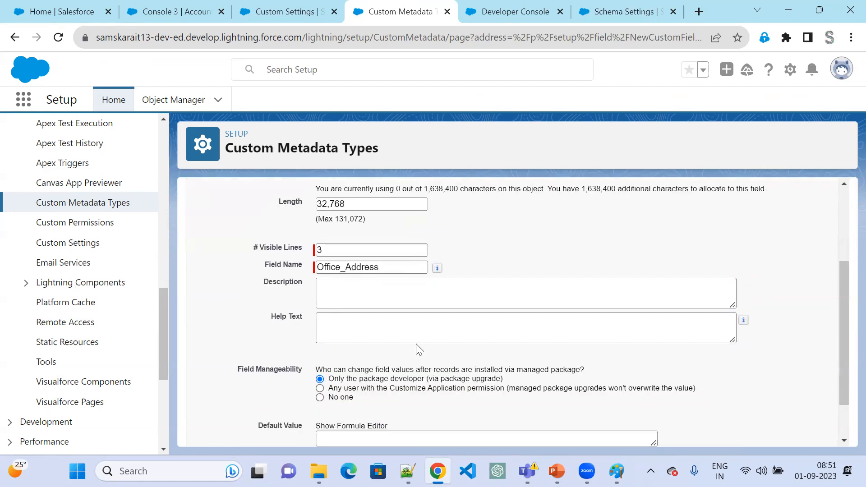
scroll(797, 318, up, 3)
click(792, 265)
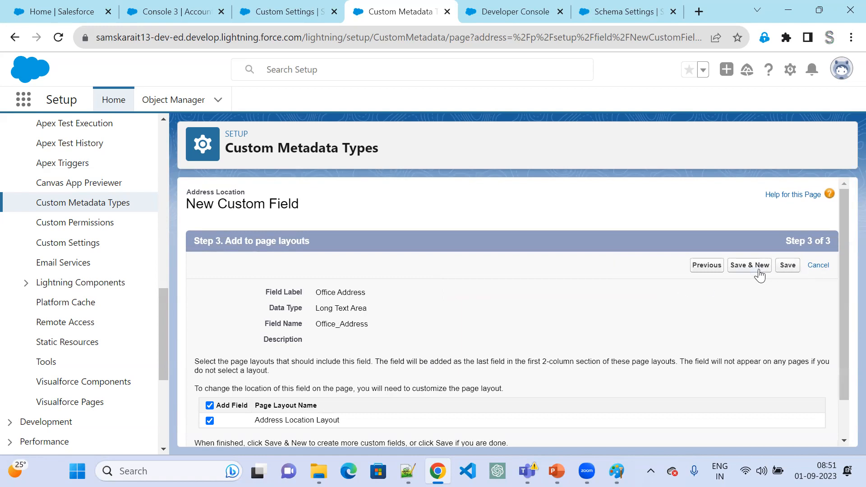
click(786, 267)
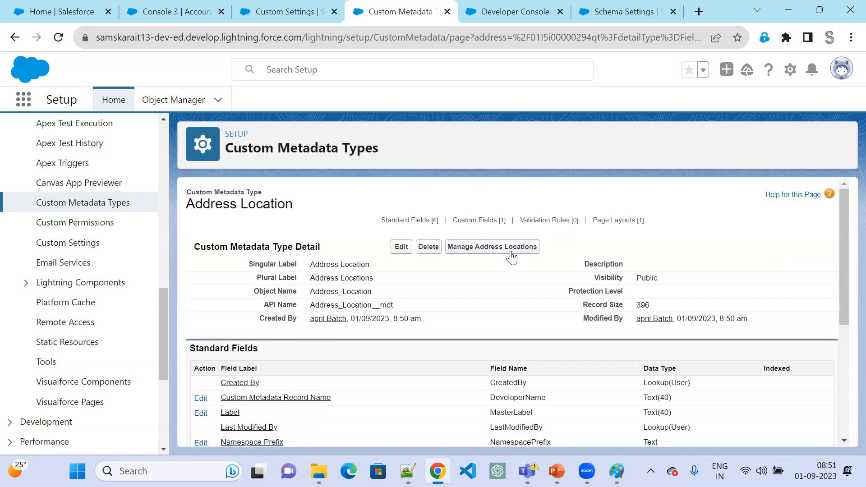
- Open the management list of Address Locations and start a new record labelled Hyderabad
click(512, 256)
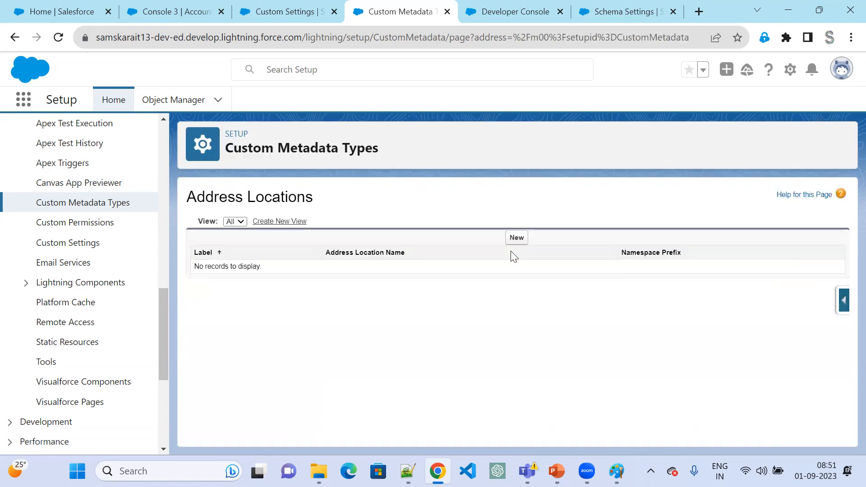
click(516, 241)
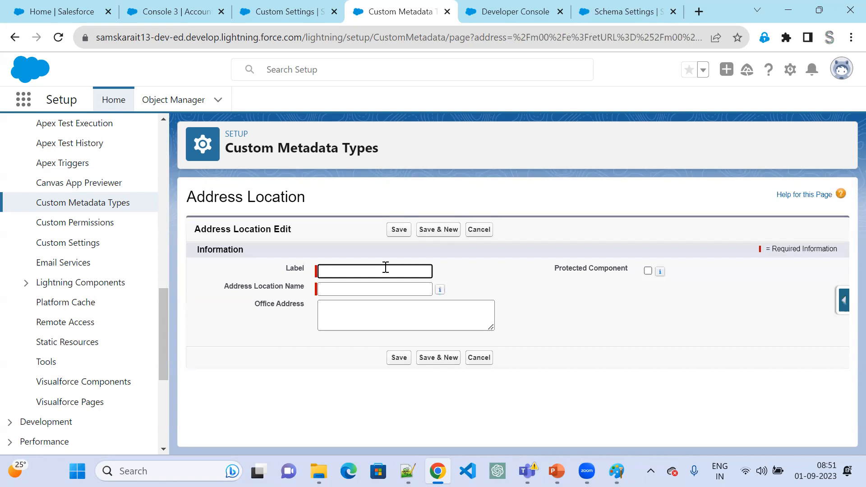
text(Hyderabad)
key(Tab)
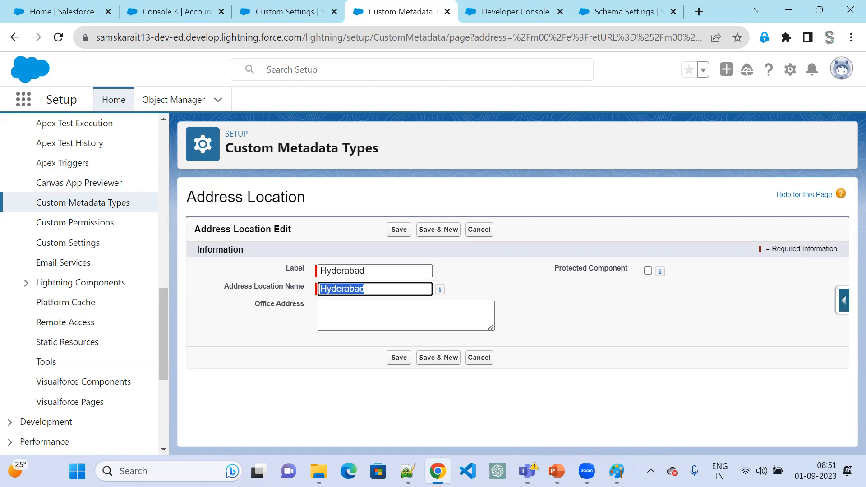
- Check the Hyderabad address in Notepad++, paste it as the record's Office Address in Salesforce, and save the record
click(407, 471)
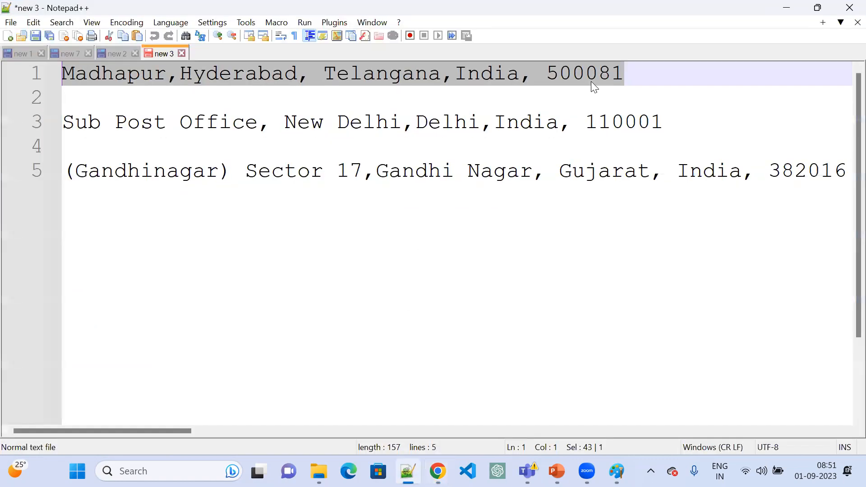
key(alt+Tab)
click(335, 309)
text(Madhapur,Hyderabad, Telangana,India, 500081)
click(399, 357)
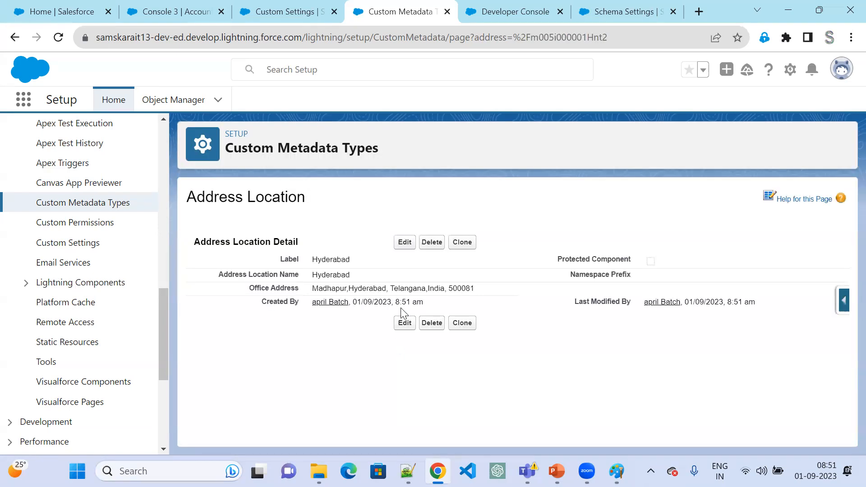
- Clone the Hyderabad record, copy the Delhi address from line 3 in Notepad++, and return to Salesforce
click(461, 242)
key(alt+Tab)
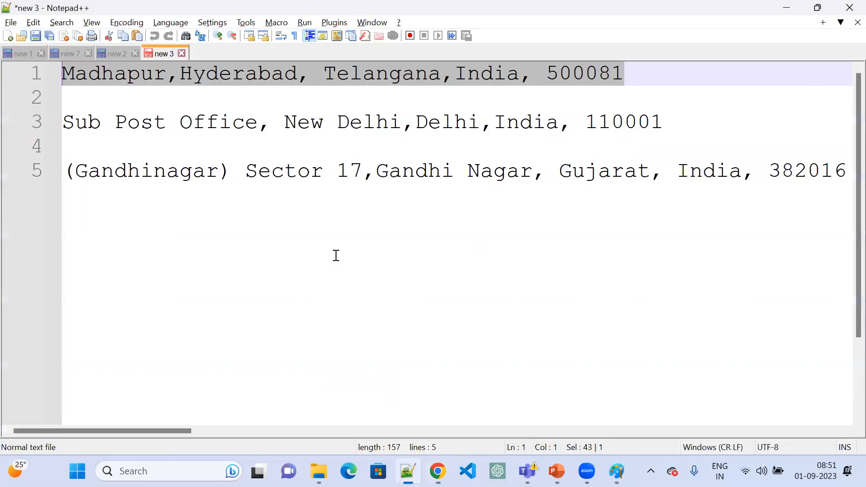
drag(663, 123, 3, 129)
key(ctrl+c)
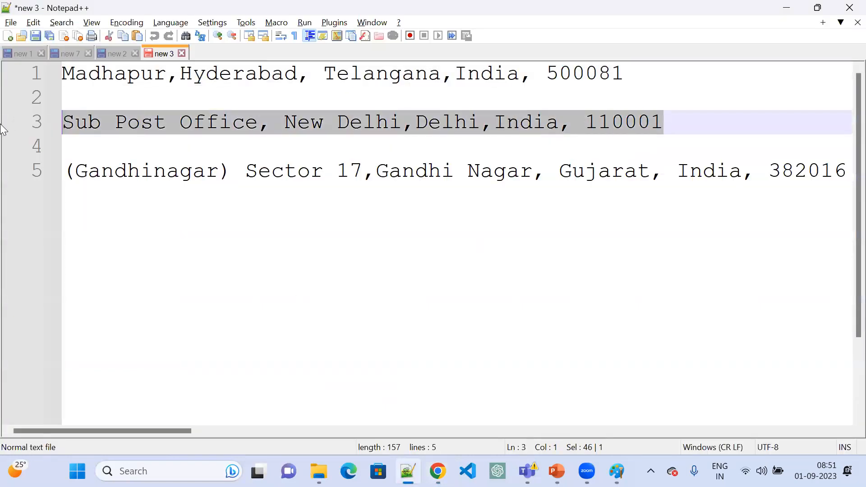
key(alt+Tab)
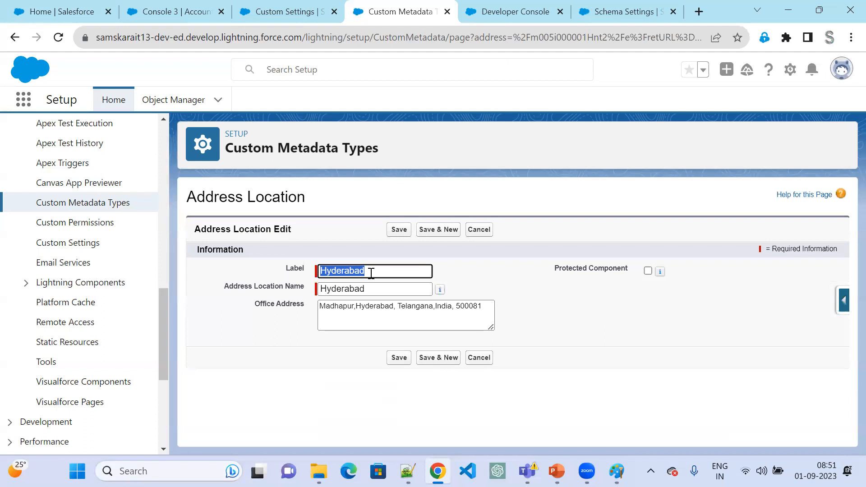
- Set the cloned record's label and name to Delhi, replace its Office Address with the copied Delhi address, and save
text(Delhi)
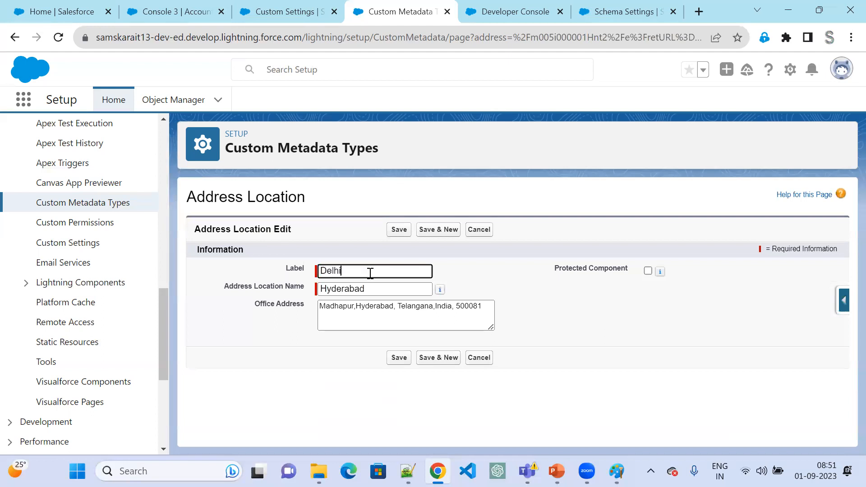
key(Tab)
text(Del)
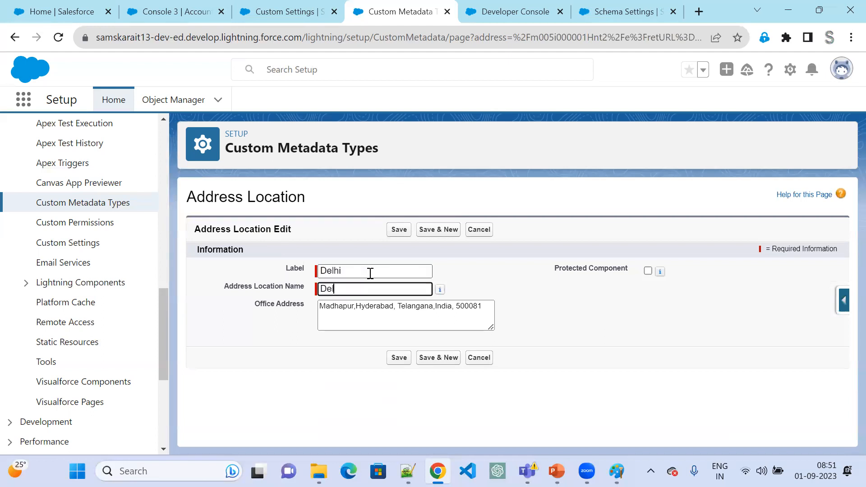
text(hi)
key(Tab)
key(ctrl+a)
key(ctrl+v)
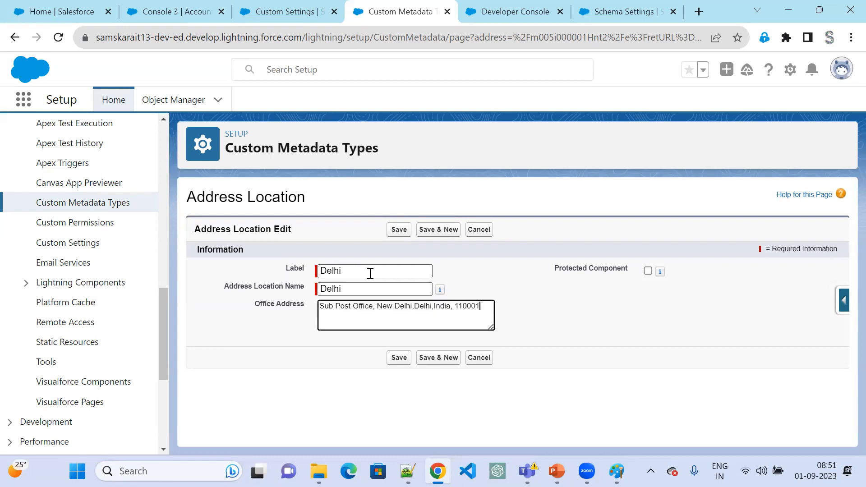
click(396, 234)
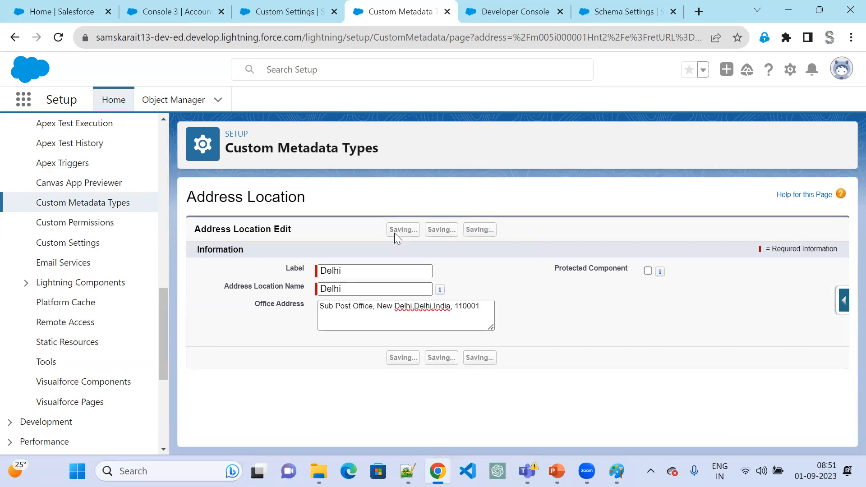
- Copy the Gujarat address from line 5 in Notepad++ and return to Salesforce
key(alt+Tab)
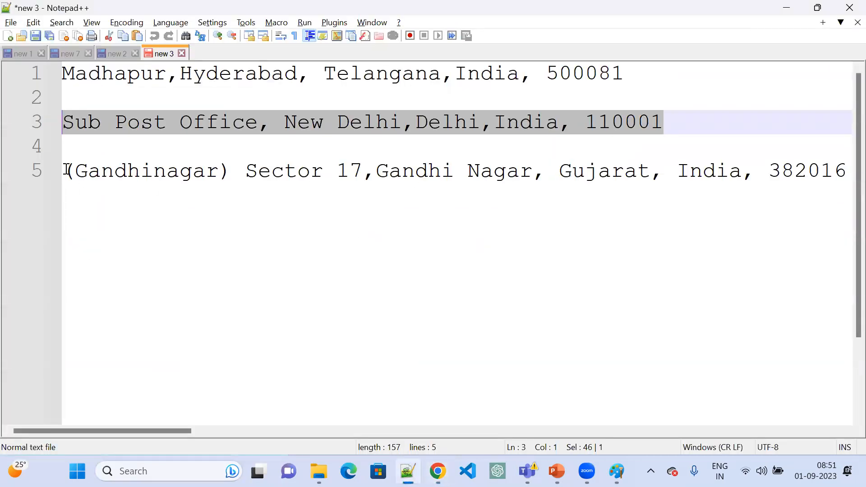
drag(64, 170, 851, 189)
key(ctrl+c)
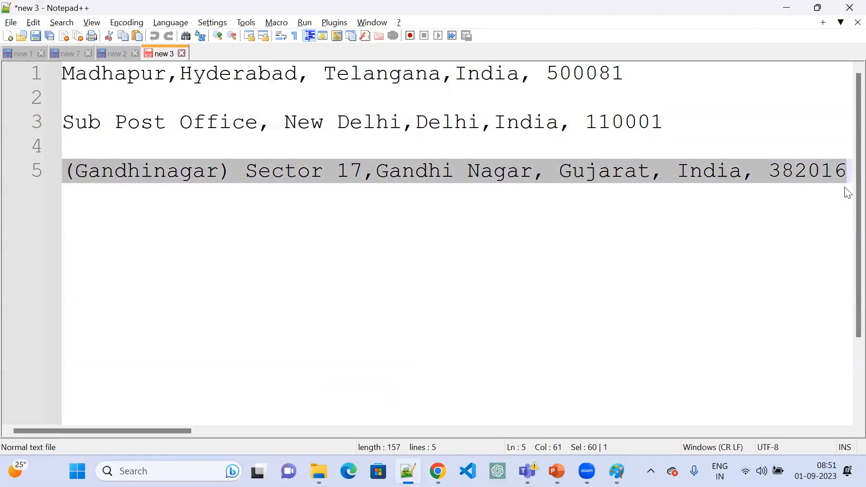
key(alt+Tab)
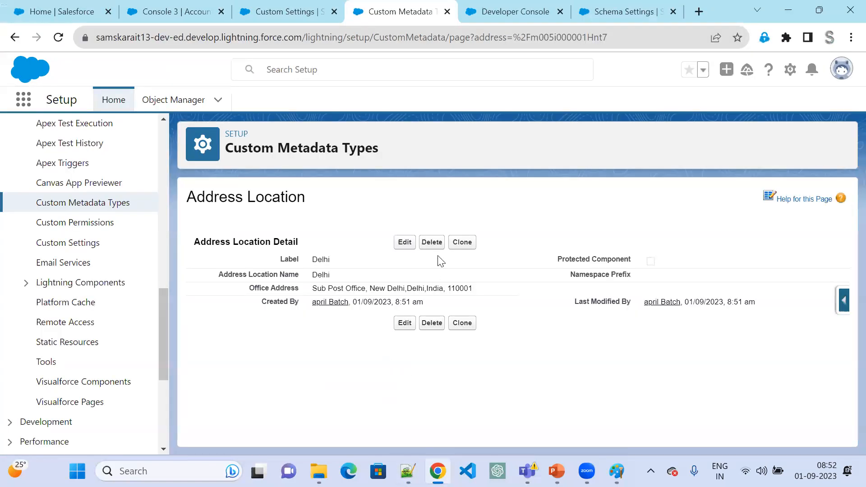
- Clone the Delhi record, set its label and name to Gujarat, replace its Office Address with the copied Gujarat address, and save
click(463, 245)
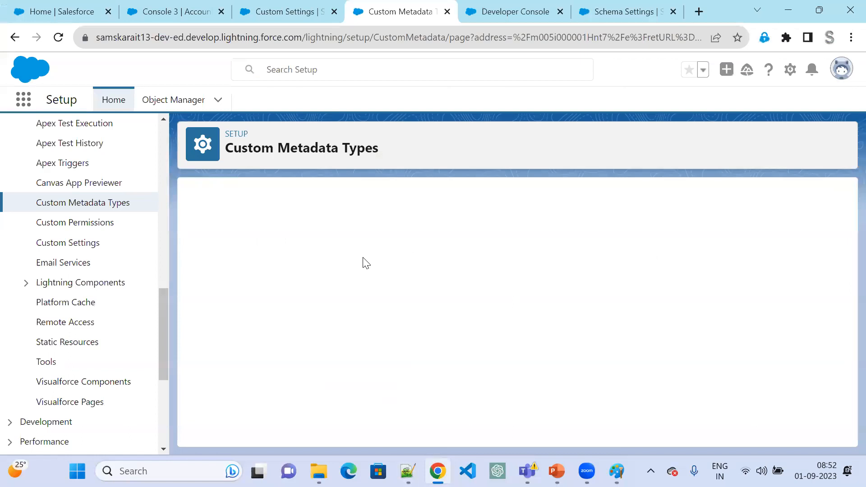
text(Gu)
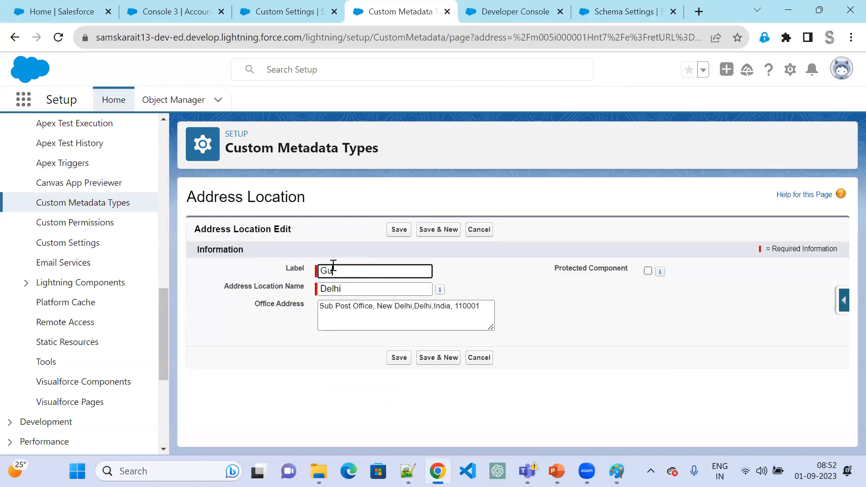
text(jarat)
key(Tab)
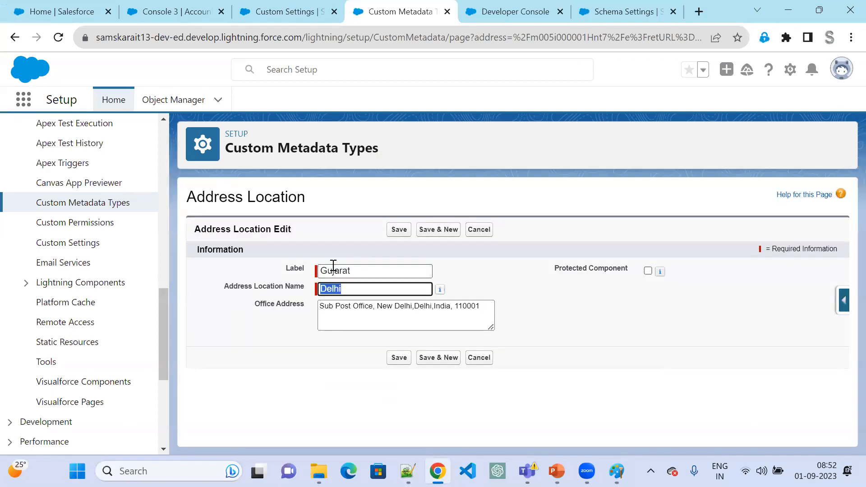
text(Gujarat)
key(Tab)
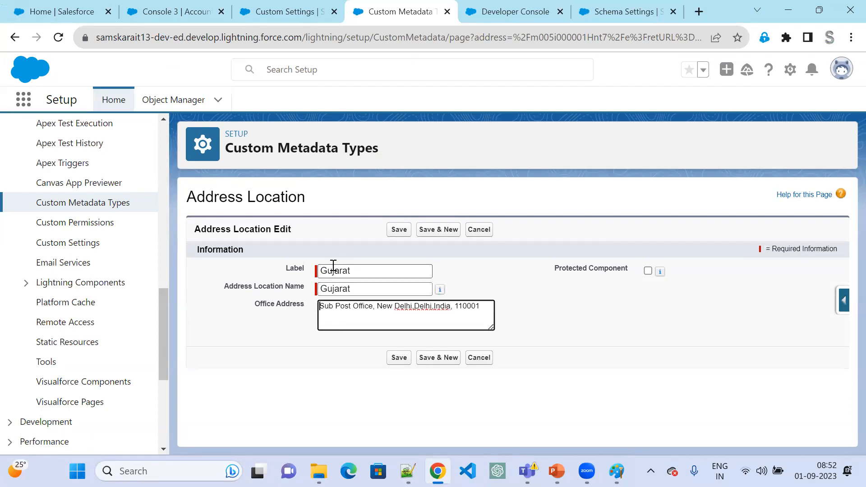
key(ctrl+a)
key(ctrl+v)
click(409, 232)
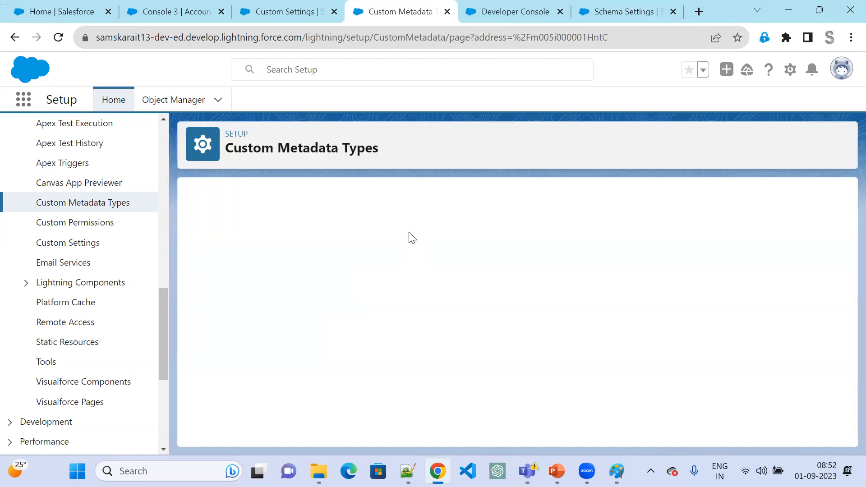
- Review the list of Address Location records and return to the custom metadata type's detail page
click(110, 202)
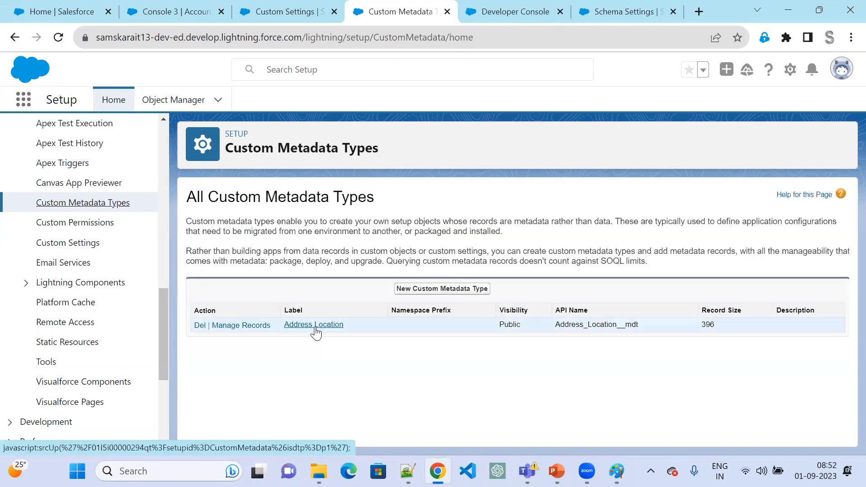
click(315, 329)
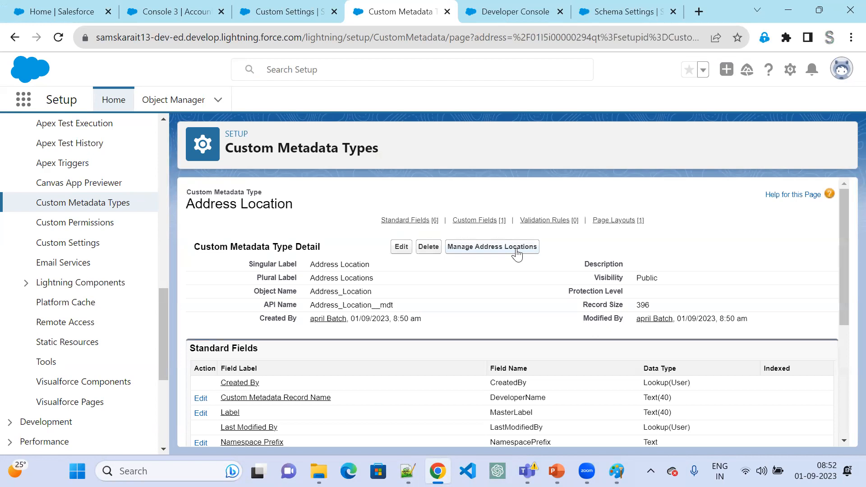
right_click(518, 253)
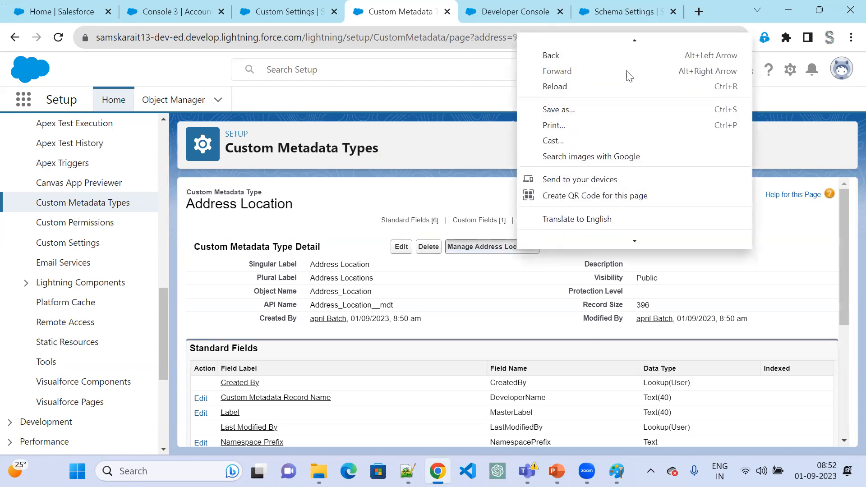
click(476, 250)
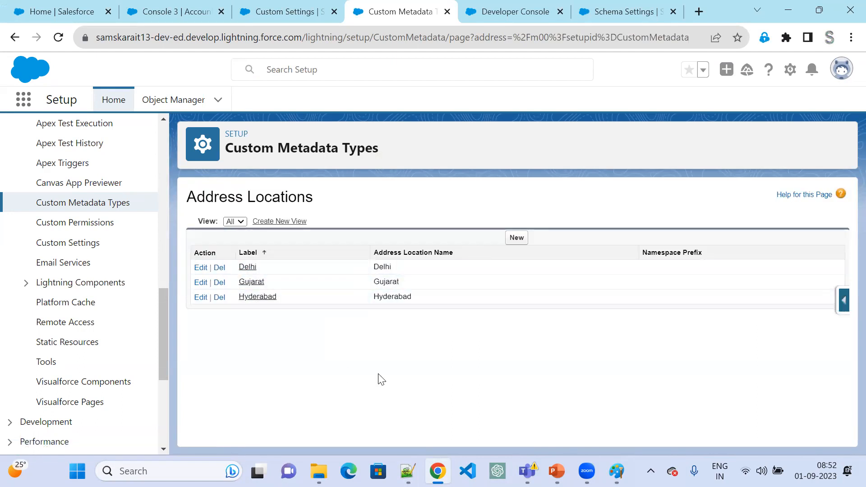
click(15, 38)
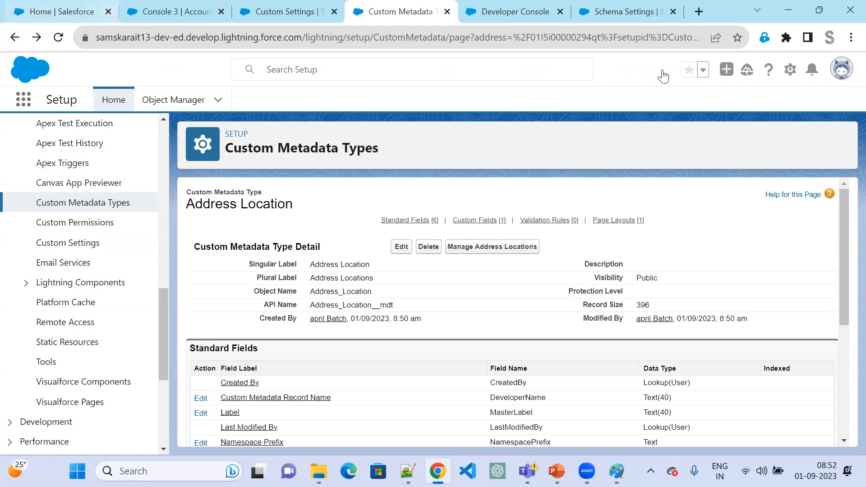
- In the Developer Console, add an if(Trigger.isBefore && Trigger.isUpdate) block to AccountTrigger, directly above the before-delete block
click(508, 7)
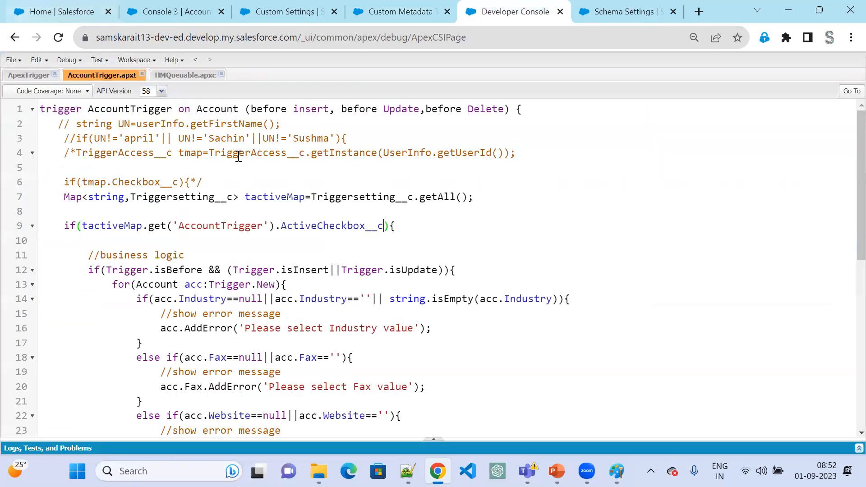
click(404, 227)
double_click(393, 109)
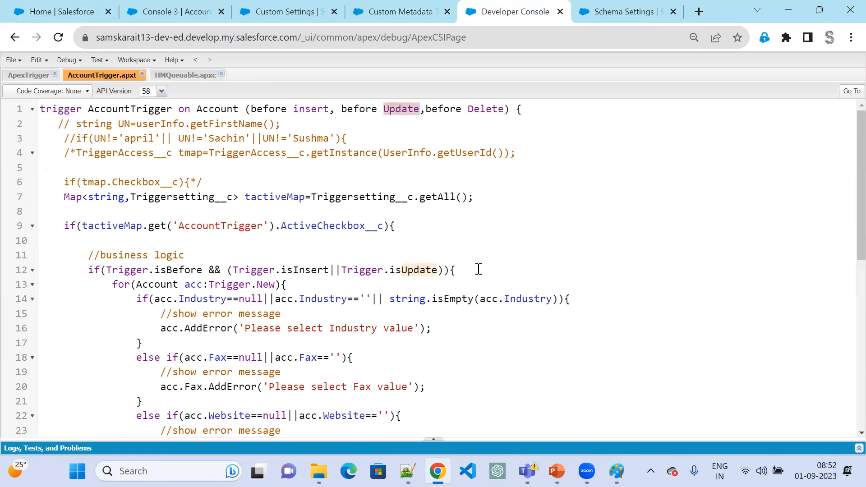
click(411, 224)
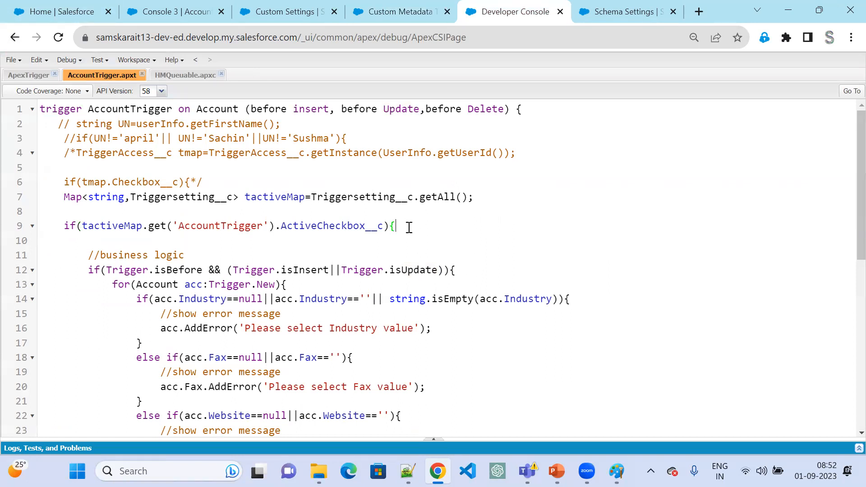
scroll(429, 273, down, 5)
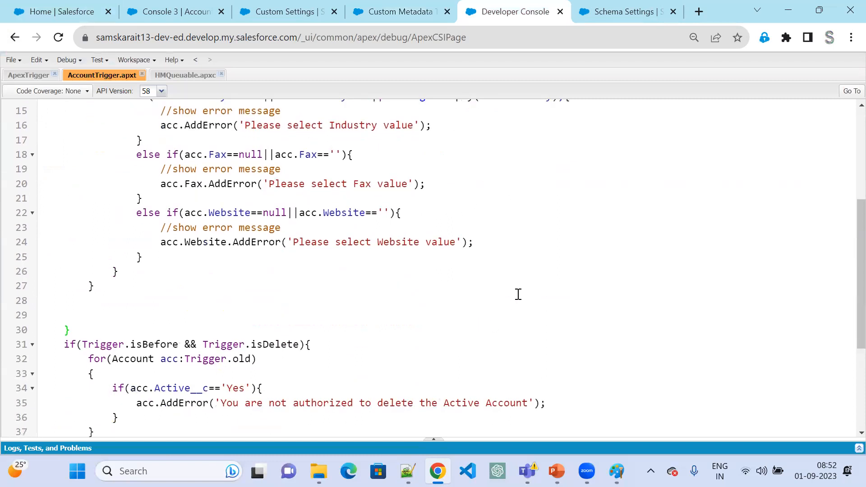
click(95, 326)
key(Return)
text(if)
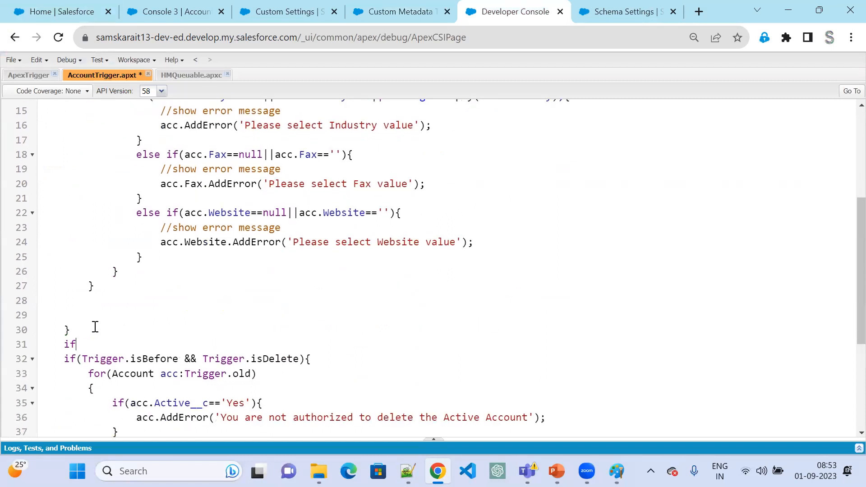
text((Trigger.i)
text(sBefore )
text(&& Trigg)
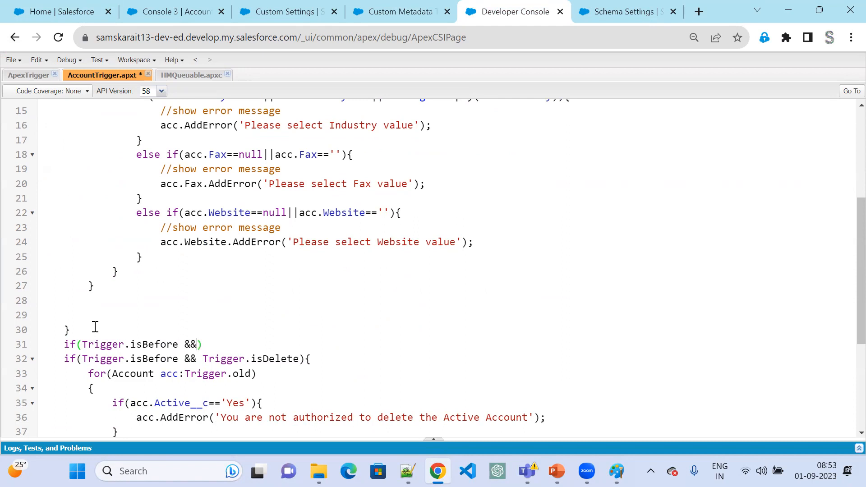
text(er.)
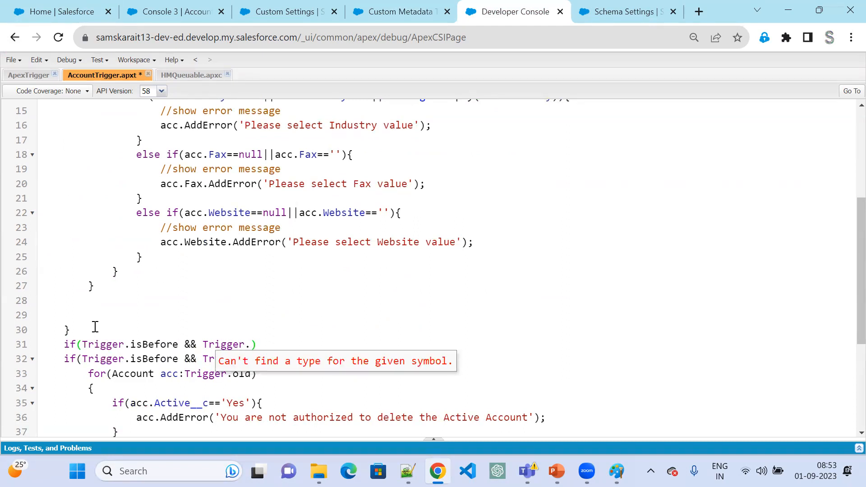
text(isUpdate)
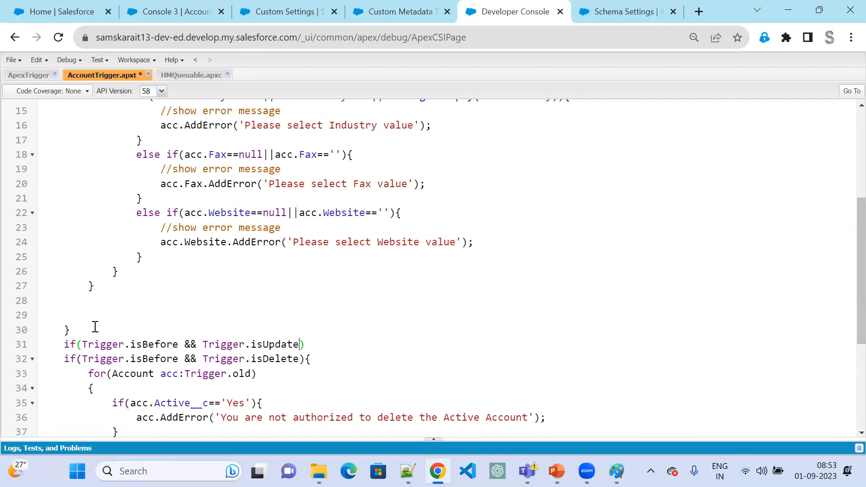
text({)
key(Return)
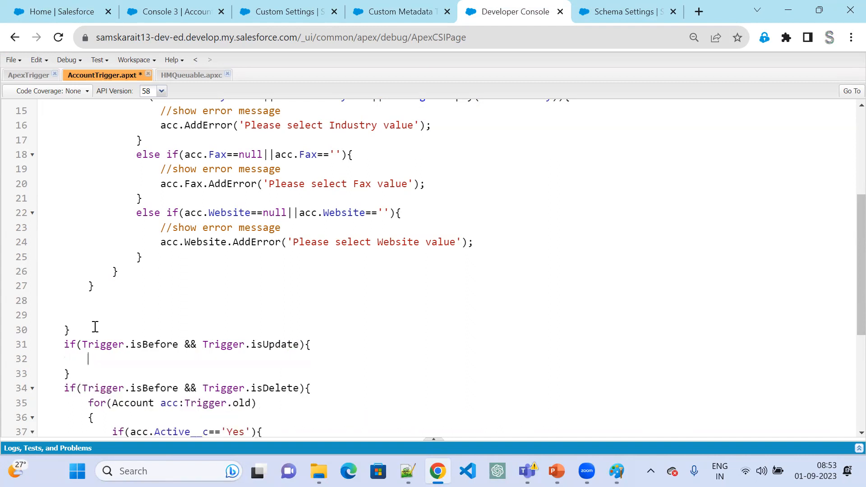
- Insert two blank lines between the before-update block and the before-delete block
key(Down)
key(Return)
key(Return)
click(333, 345)
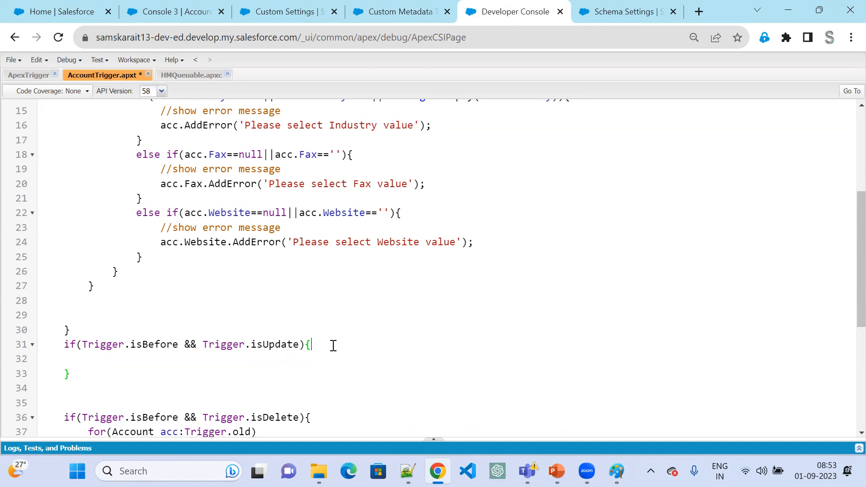
- Inside the before-update block, add an empty for loop over Account acc:Trigger.New
click(192, 366)
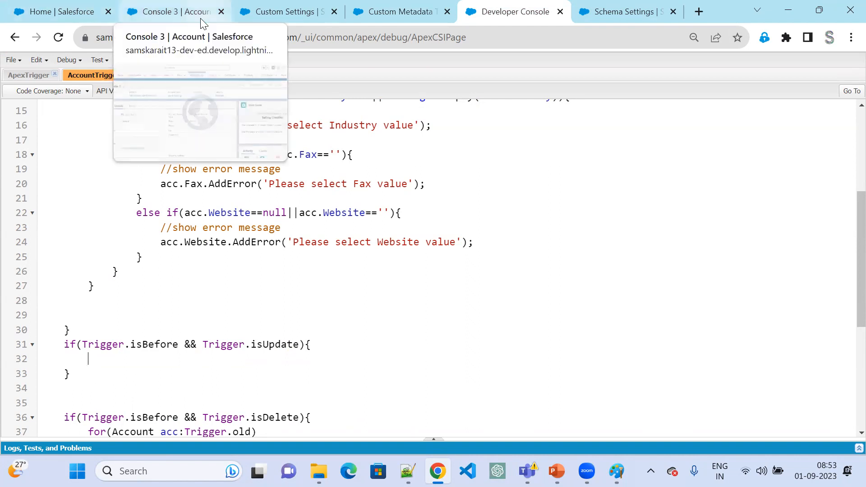
text(f)
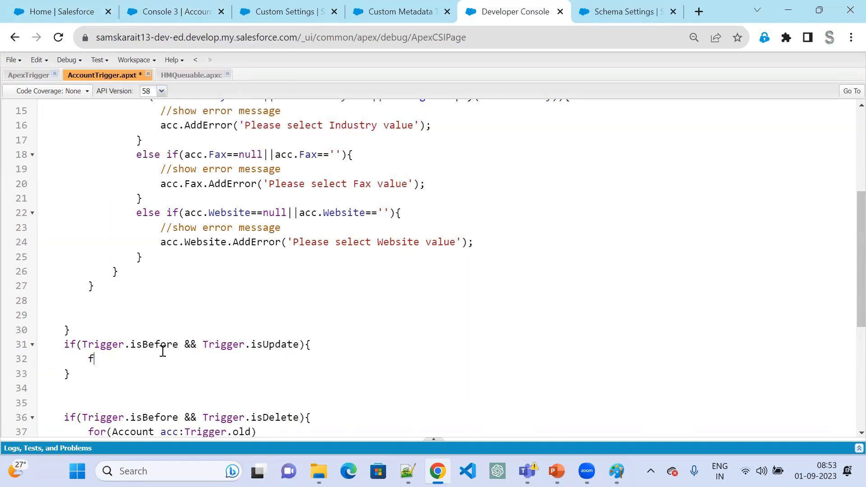
text(or(Account acc:Trigger)
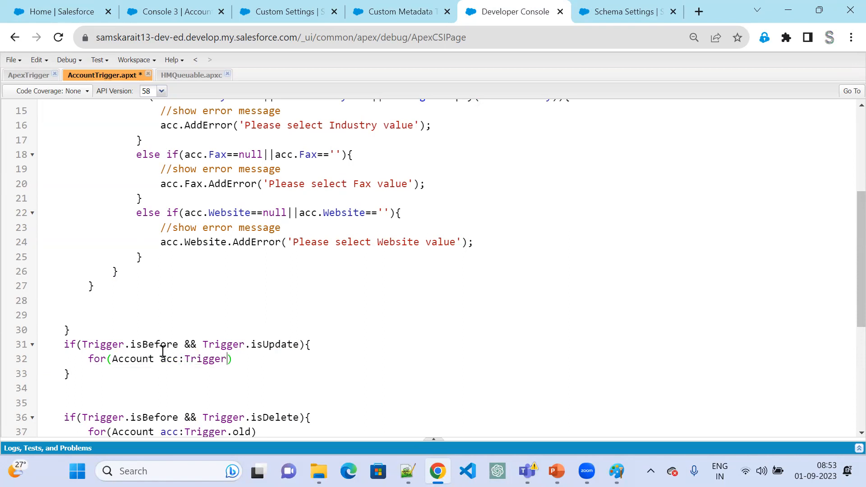
text(.New)
key(Return)
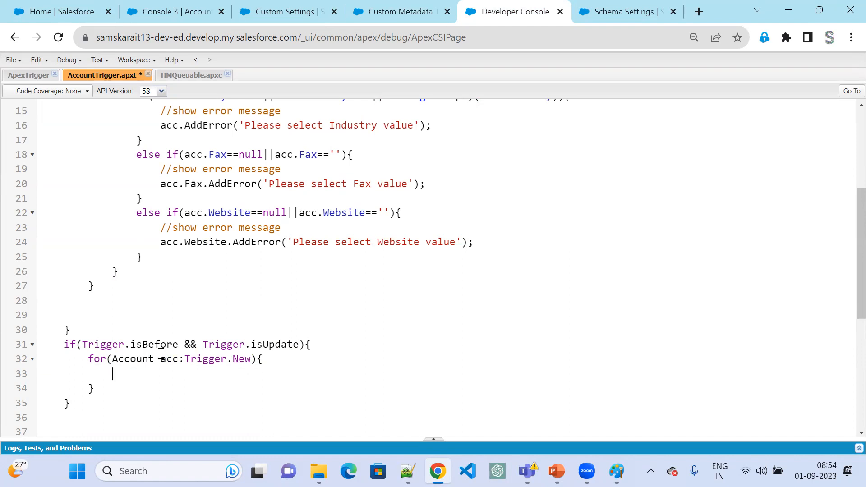
- Look through the detail fields of the Console 3 account record for an office location or address field
click(203, 16)
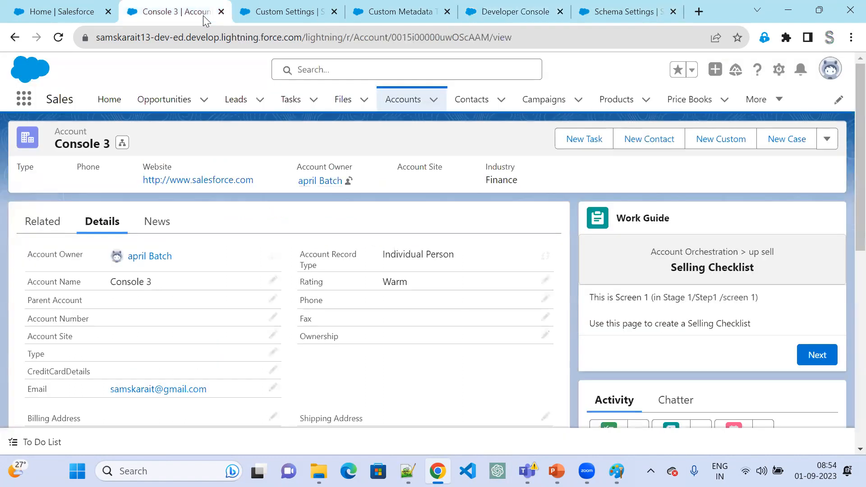
scroll(203, 374, down, 2)
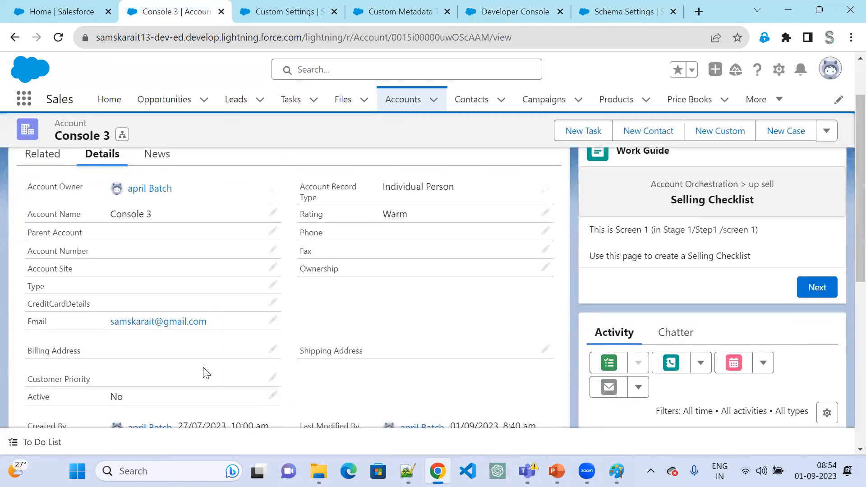
scroll(206, 373, down, 3)
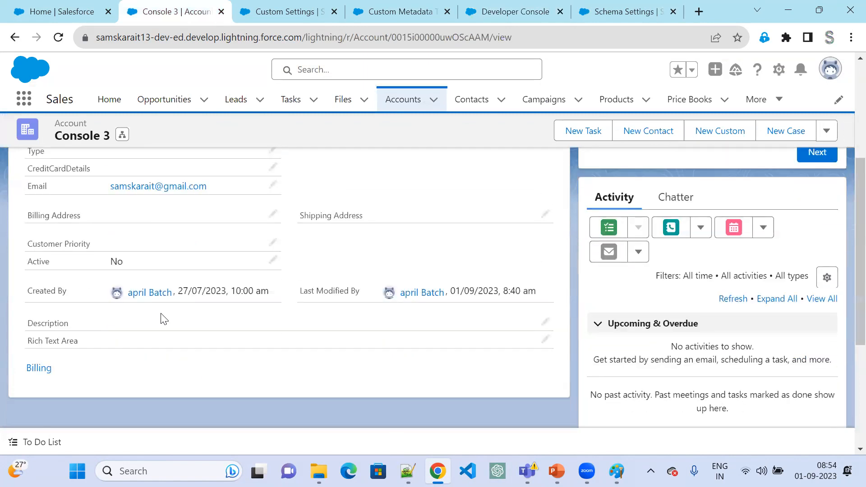
scroll(256, 336, up, 3)
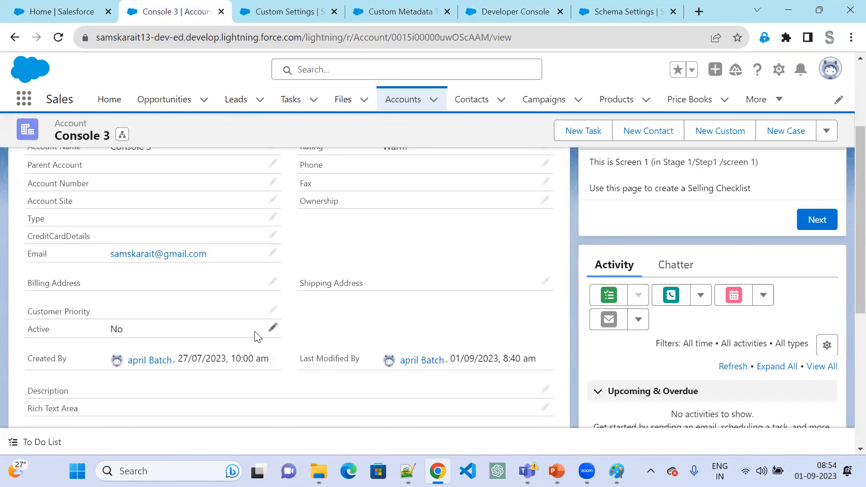
scroll(257, 336, up, 2)
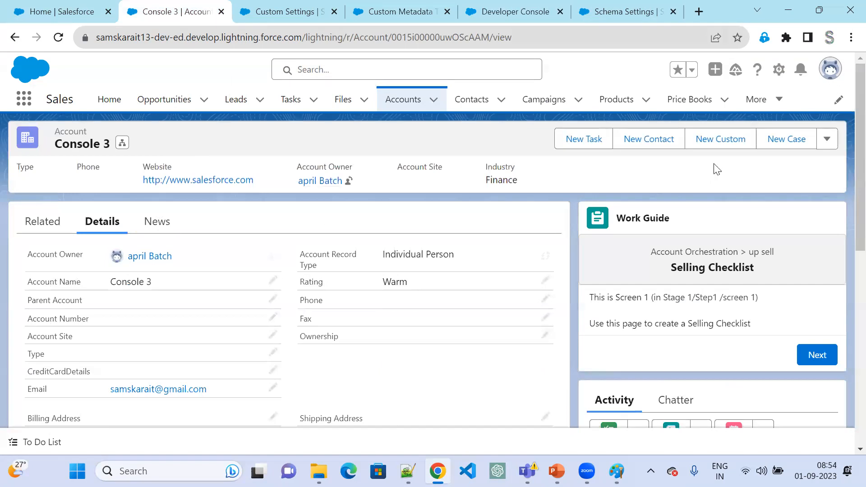
- Open Setup in a new tab and go to the Account object's Fields & Relationships in Object Manager
click(778, 70)
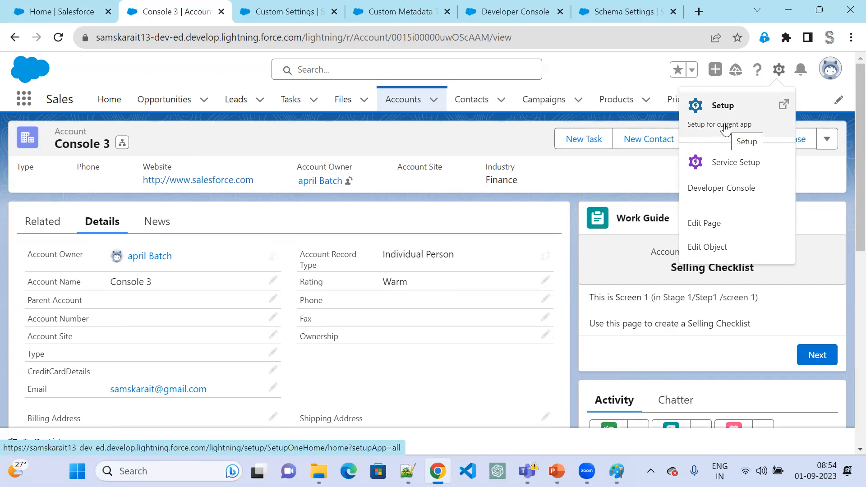
click(725, 124)
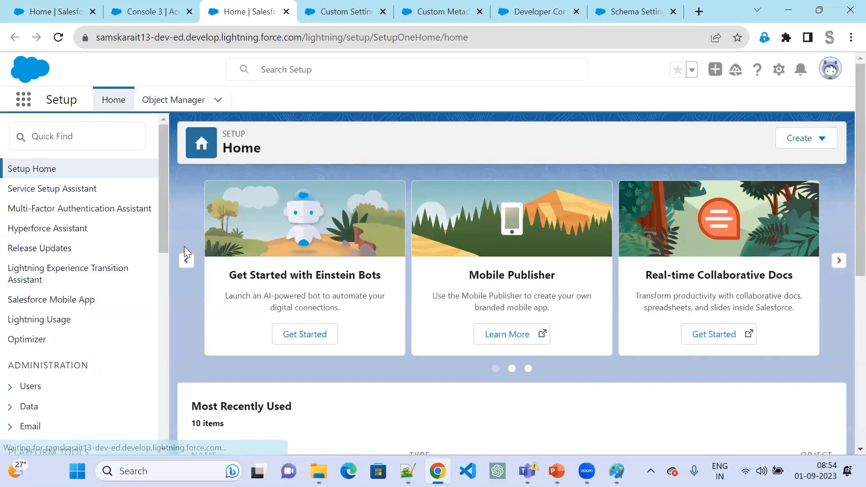
click(174, 101)
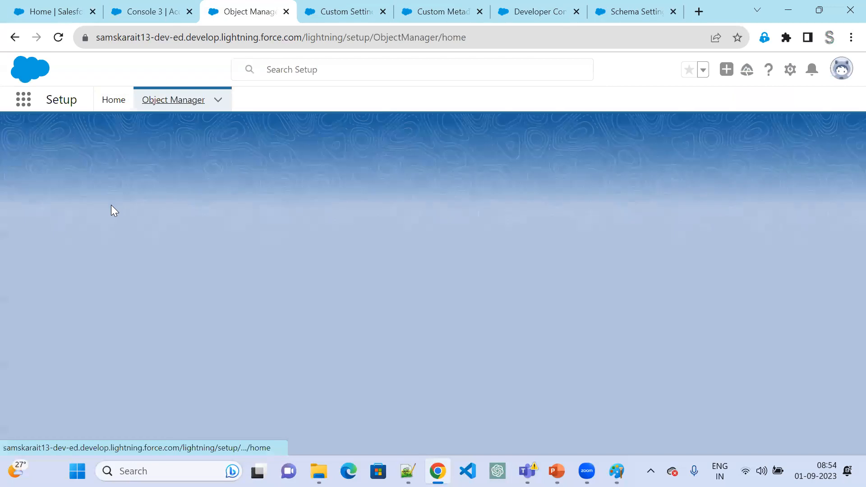
click(27, 217)
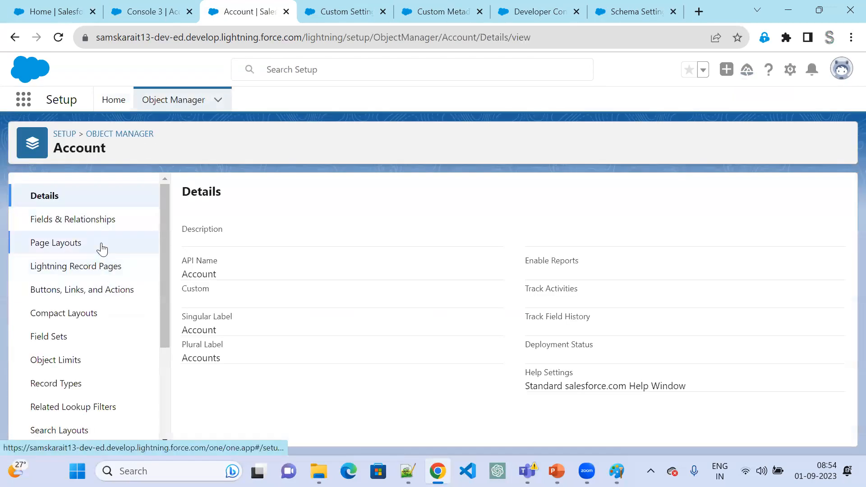
click(100, 225)
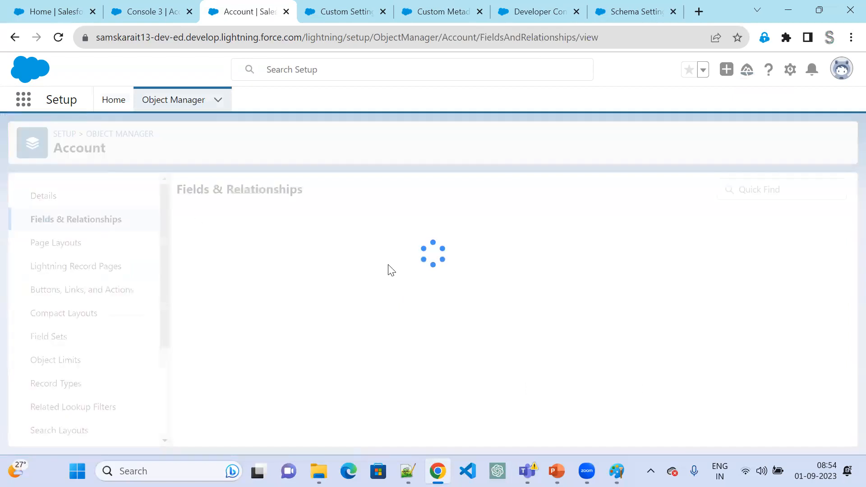
- Start a new custom field on Account with the Picklist data type and label it Location
click(549, 197)
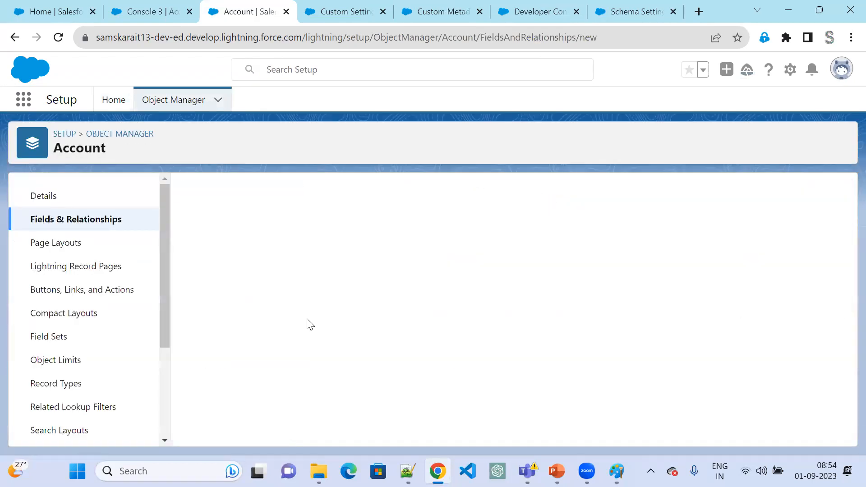
scroll(296, 362, down, 8)
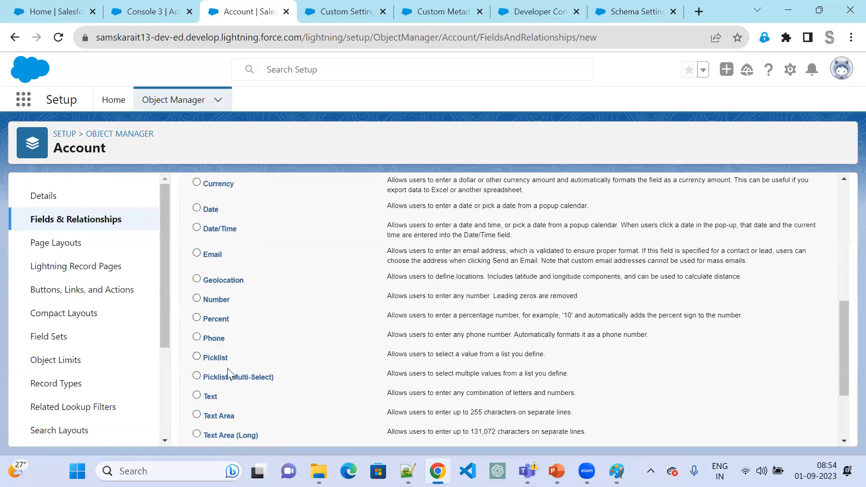
scroll(654, 350, up, 8)
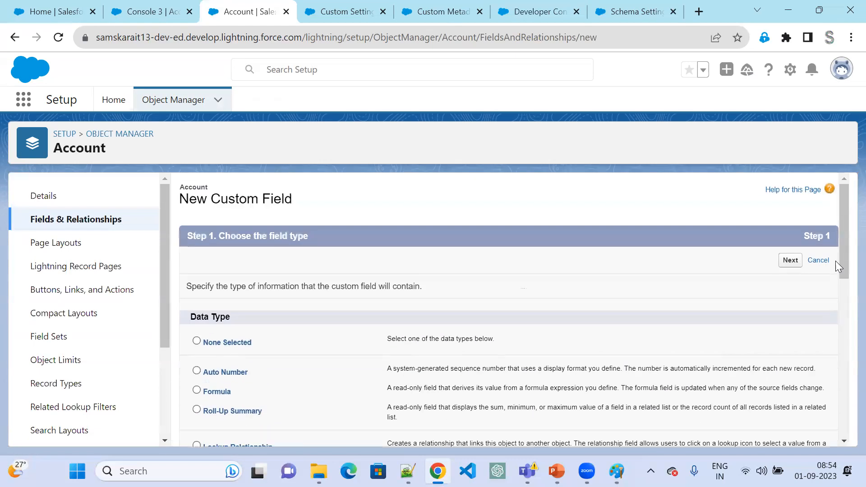
click(789, 270)
click(389, 287)
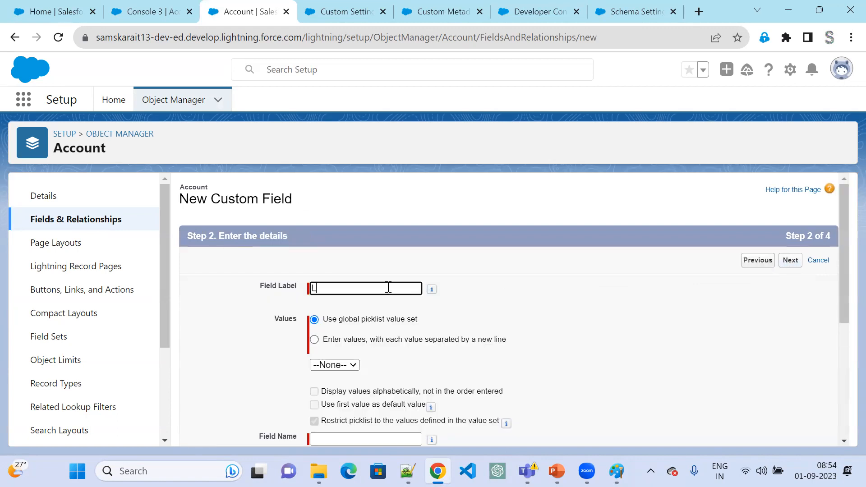
text(Location)
key(Tab)
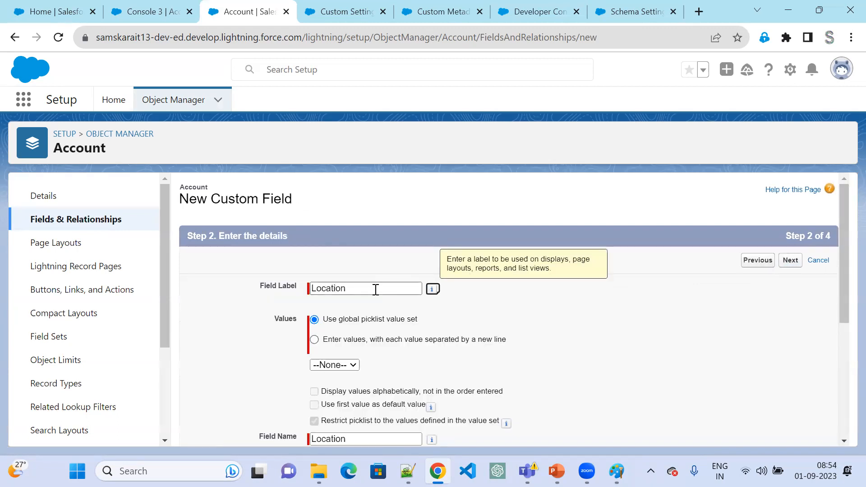
- Enter Hyderabad, Delhi and Gujurat as the Location picklist's own values and save the field with default security and page layouts
click(385, 343)
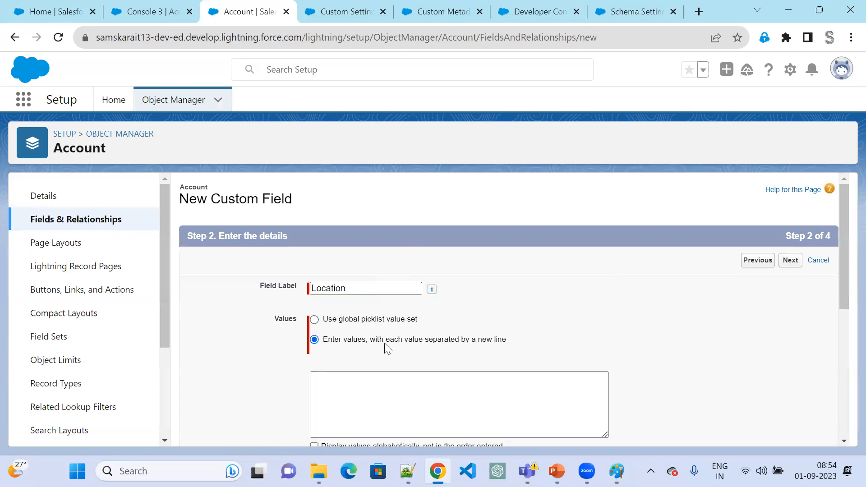
click(442, 387)
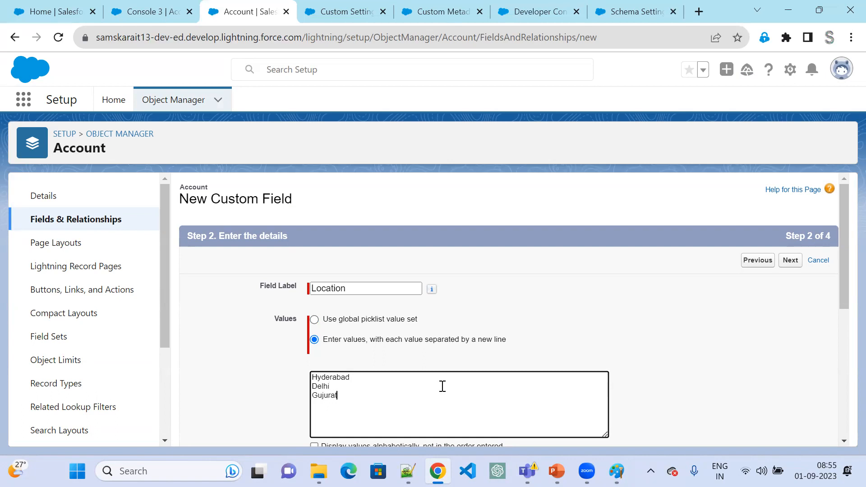
scroll(736, 343, down, 1)
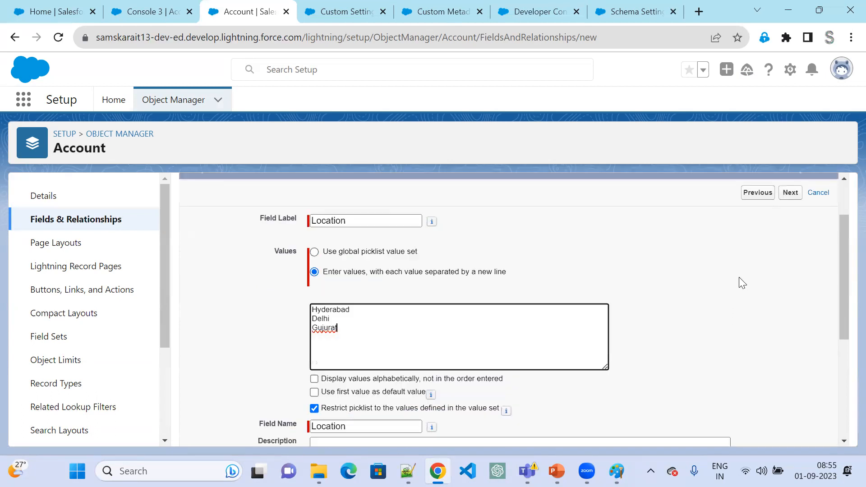
click(789, 193)
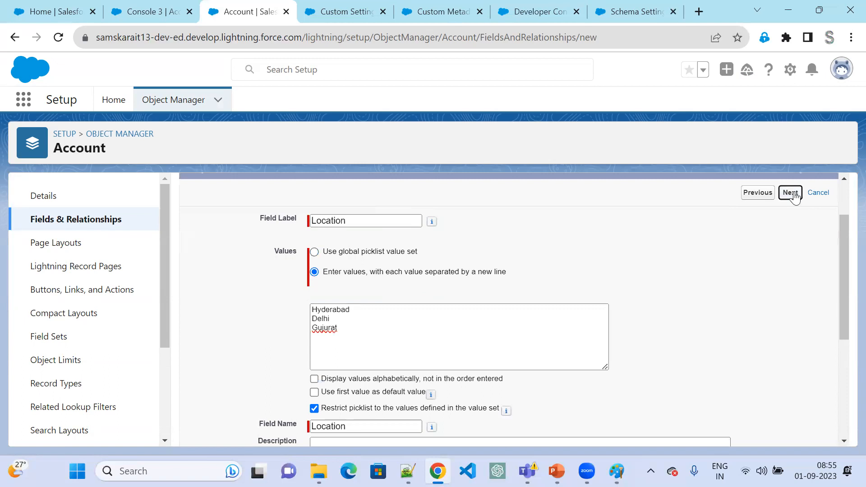
click(789, 194)
click(789, 259)
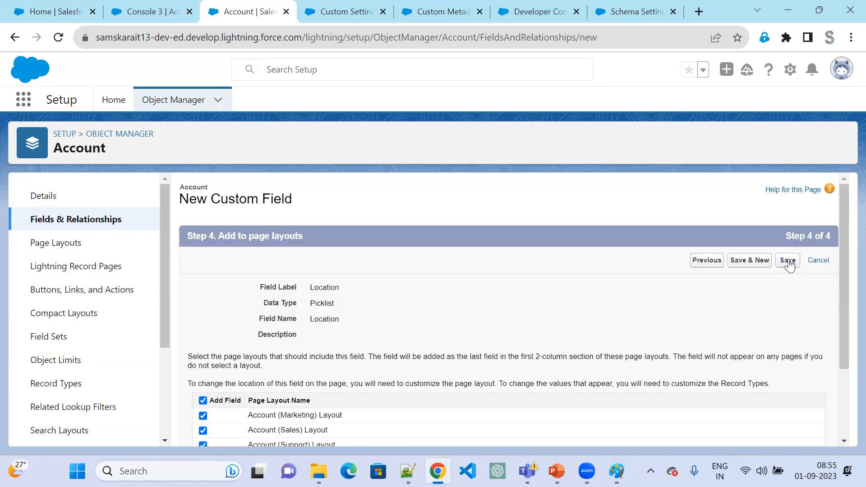
click(788, 261)
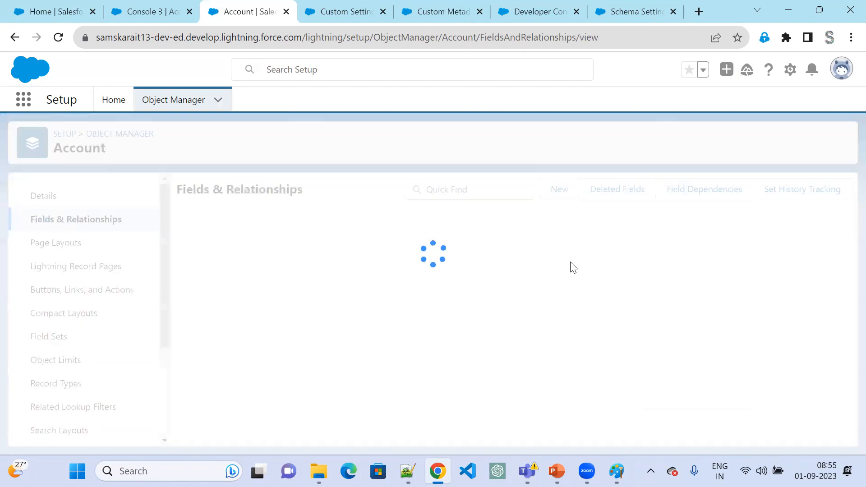
- Start another custom field on Account with the Text Area (Long) data type and label it Address
click(558, 189)
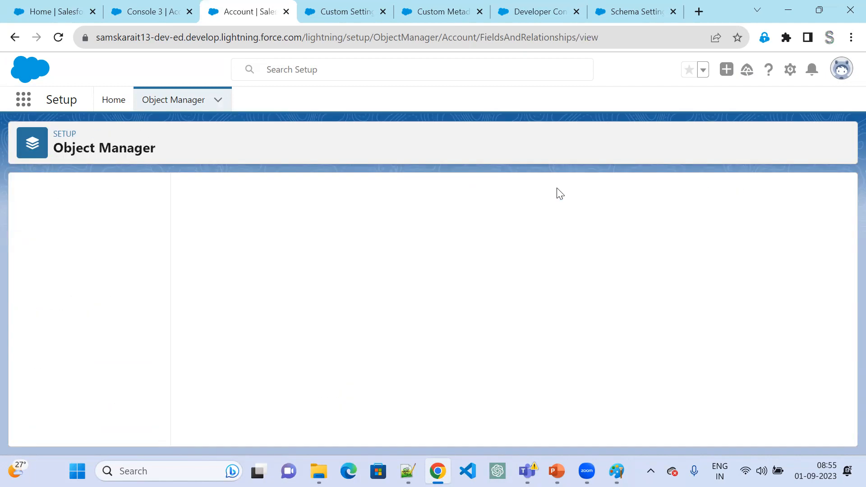
scroll(307, 402, down, 10)
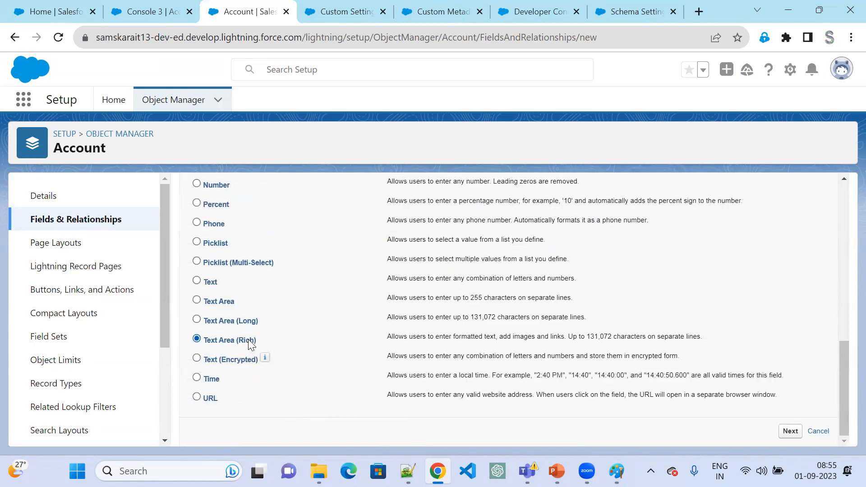
scroll(258, 377, up, 2)
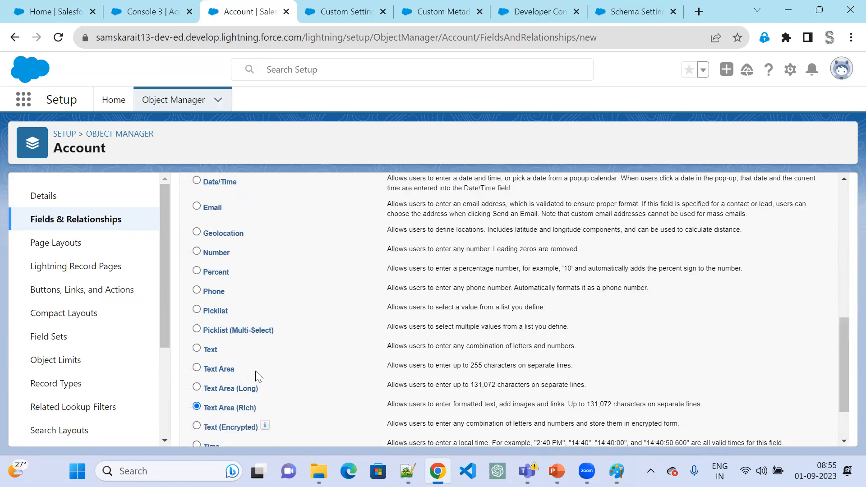
scroll(792, 208, up, 5)
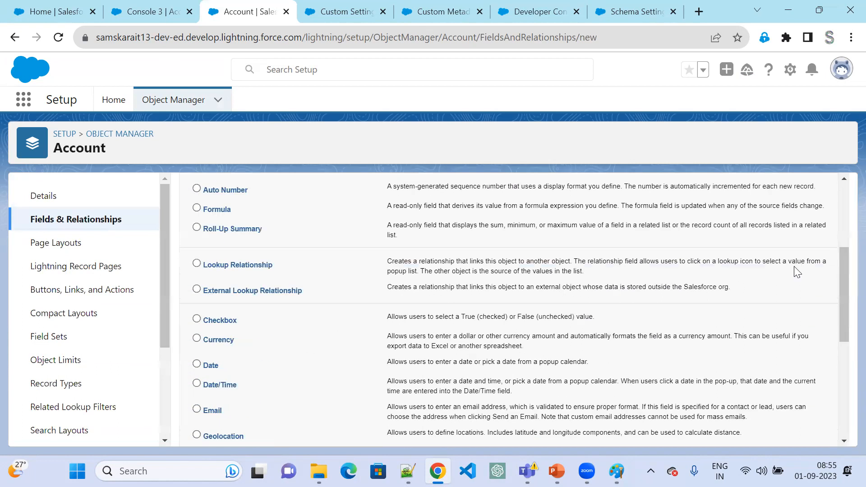
scroll(797, 272, up, 4)
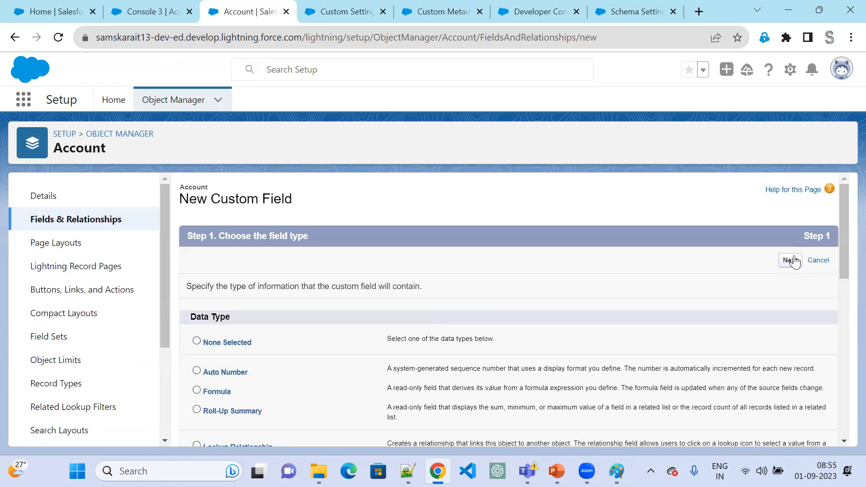
click(790, 260)
text(Address)
key(Tab)
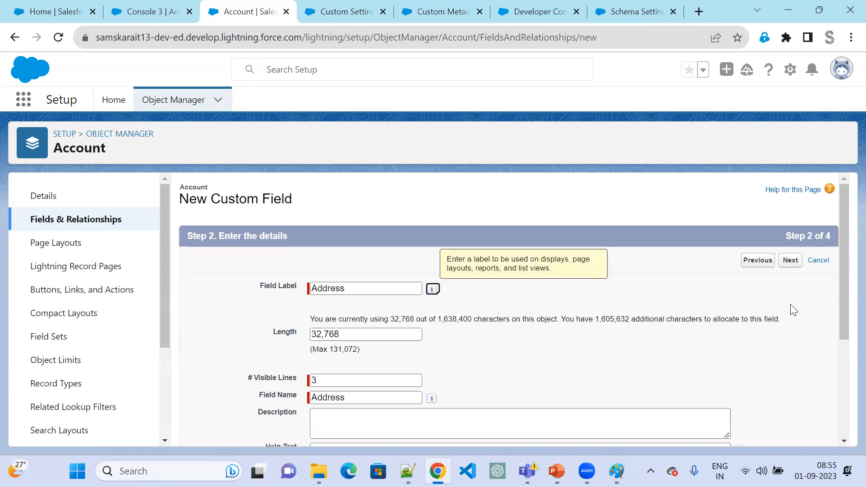
- Save the Address field, keeping the default length, visible lines, field-level security and page layouts
click(791, 261)
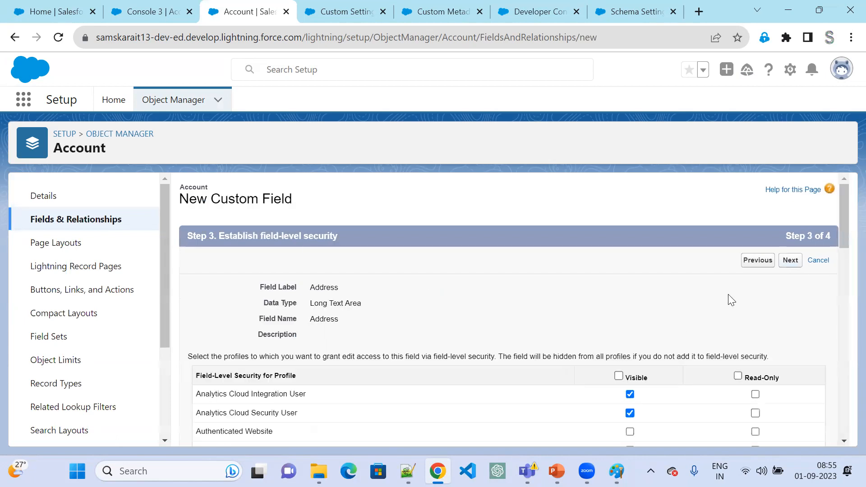
click(790, 261)
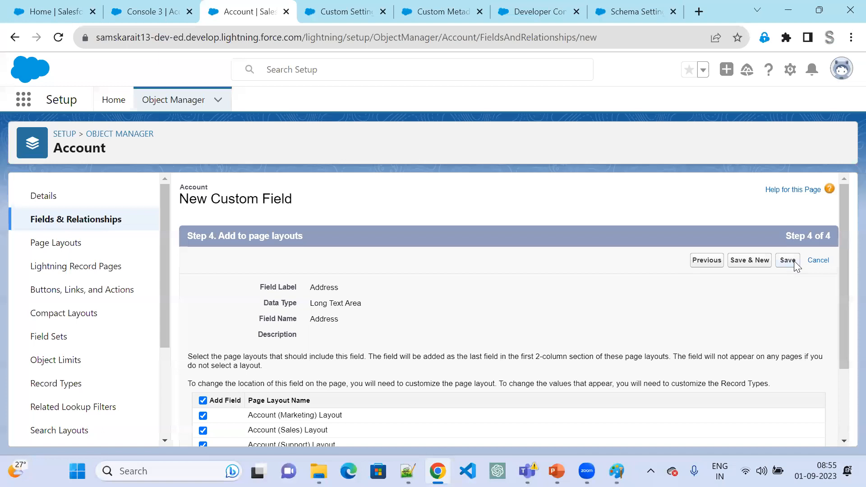
click(788, 260)
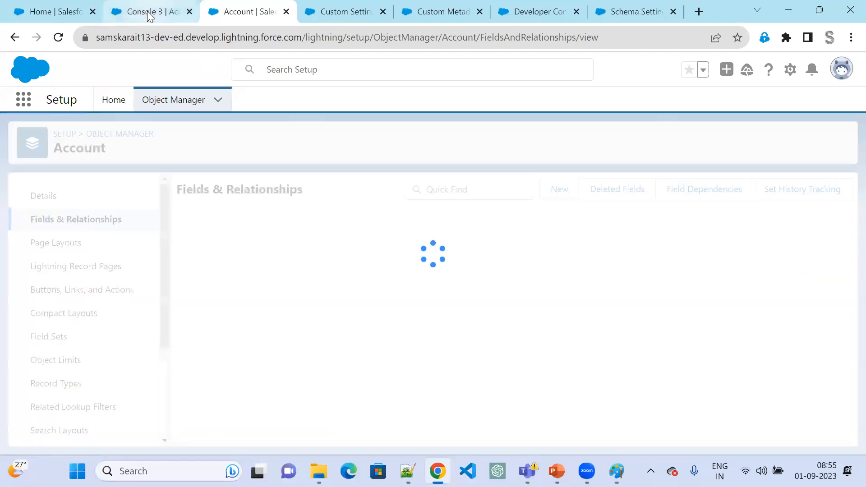
- Reload the Console 3 account record and check its details for the new Location and Address fields
click(139, 13)
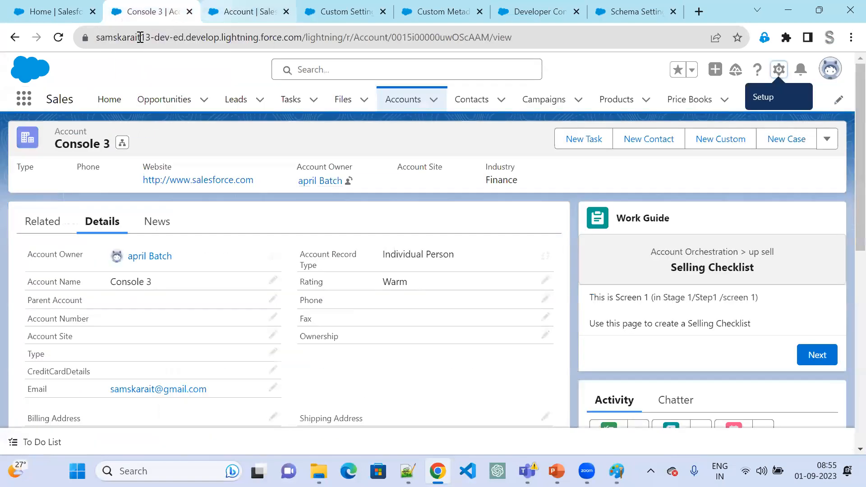
click(58, 38)
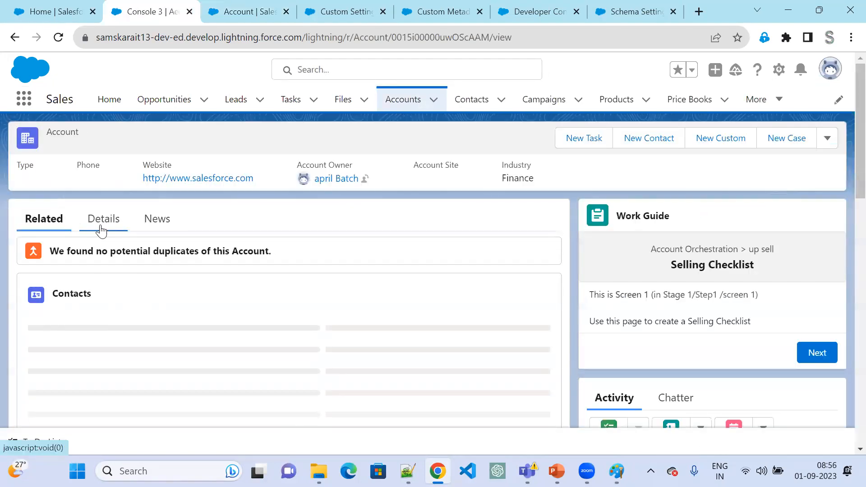
click(101, 225)
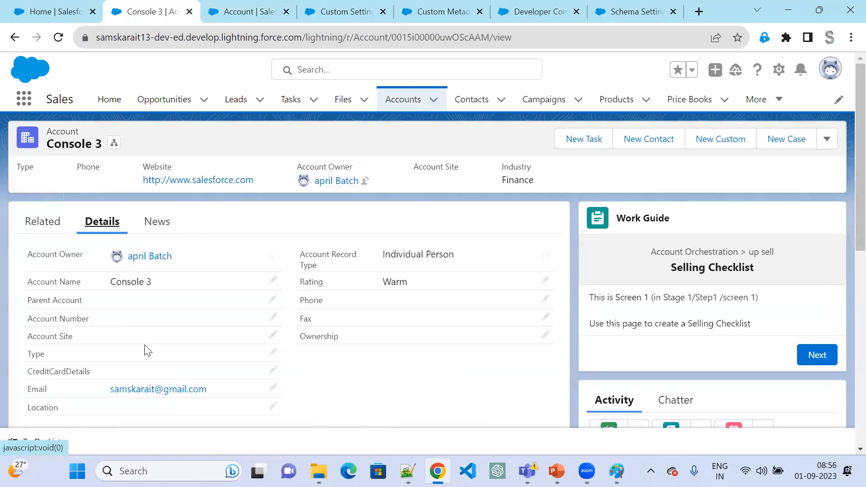
scroll(148, 352, down, 9)
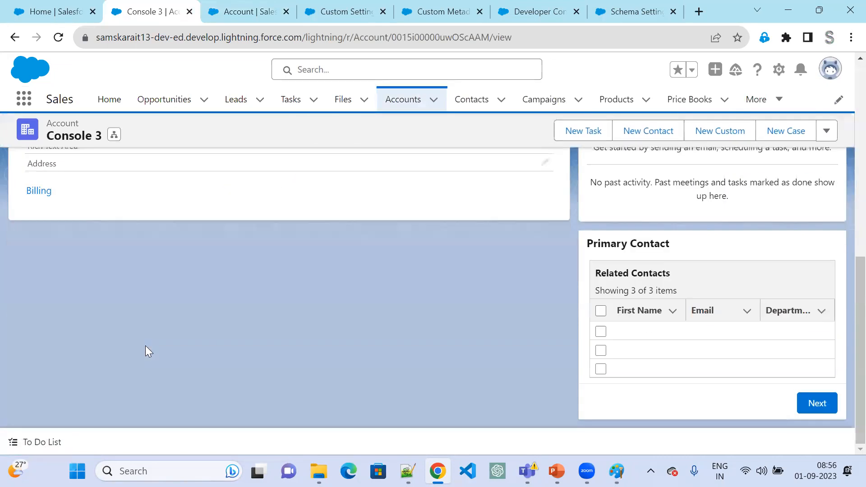
scroll(145, 345, up, 3)
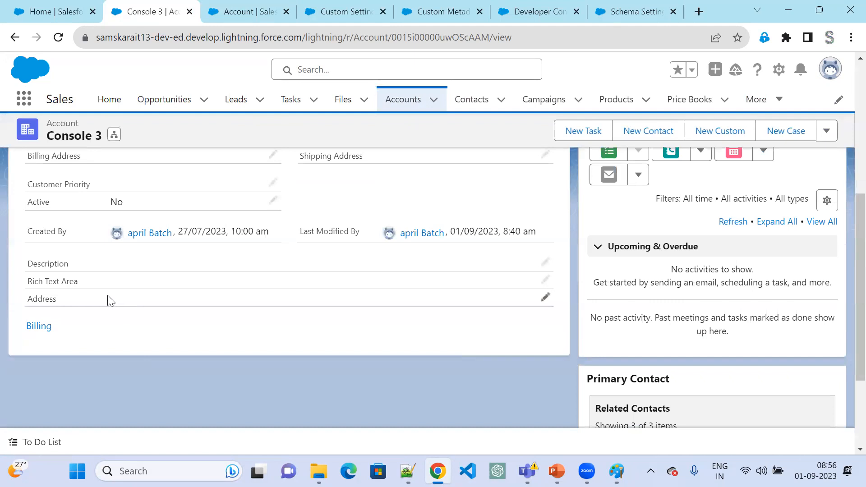
scroll(111, 301, up, 3)
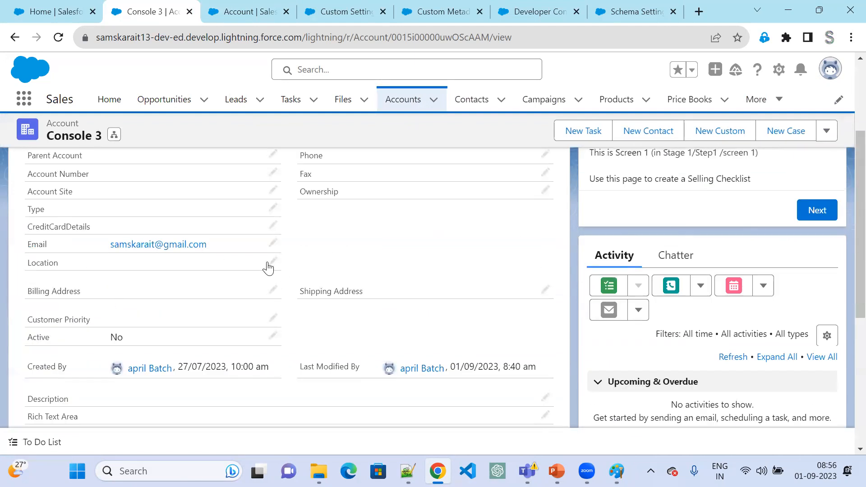
- Open the Account Layout from the Account object's page layouts
click(252, 15)
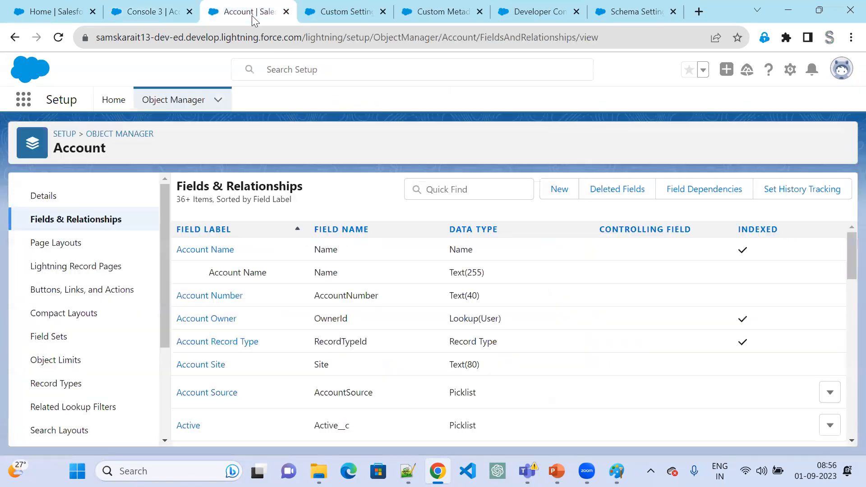
click(56, 243)
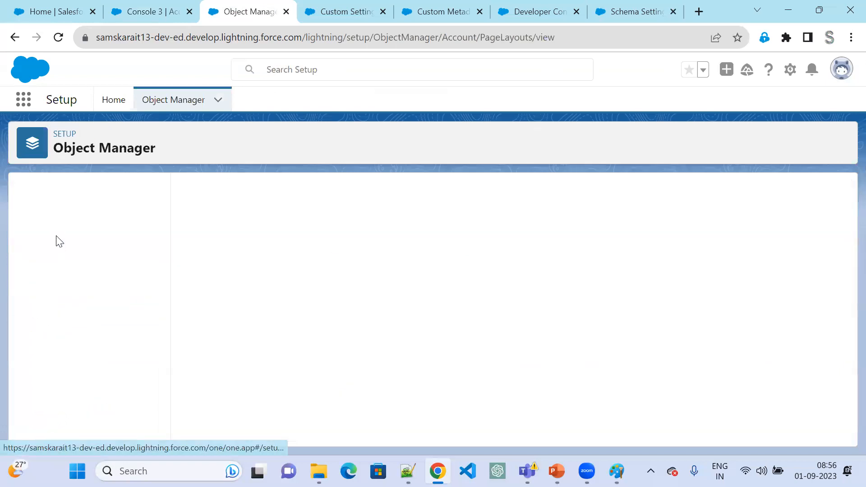
click(144, 14)
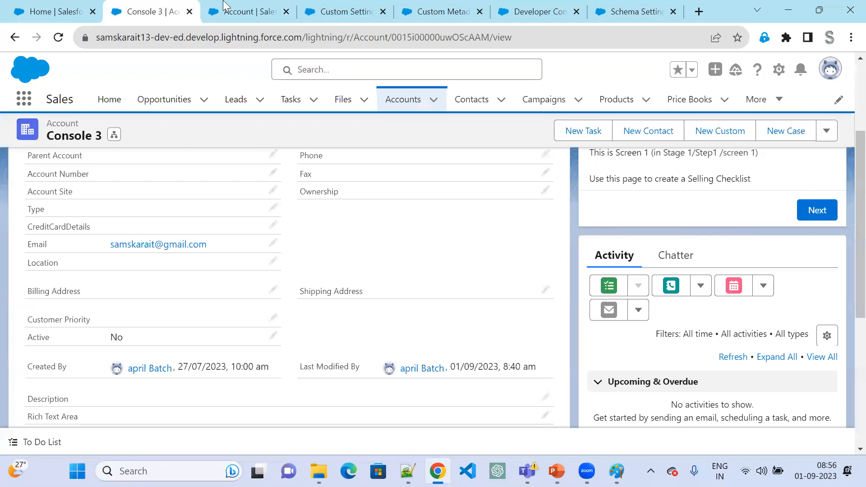
click(230, 12)
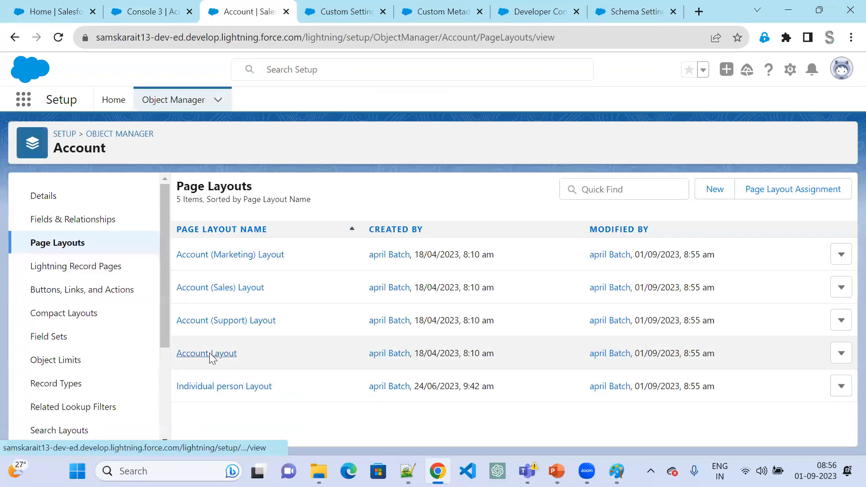
click(211, 354)
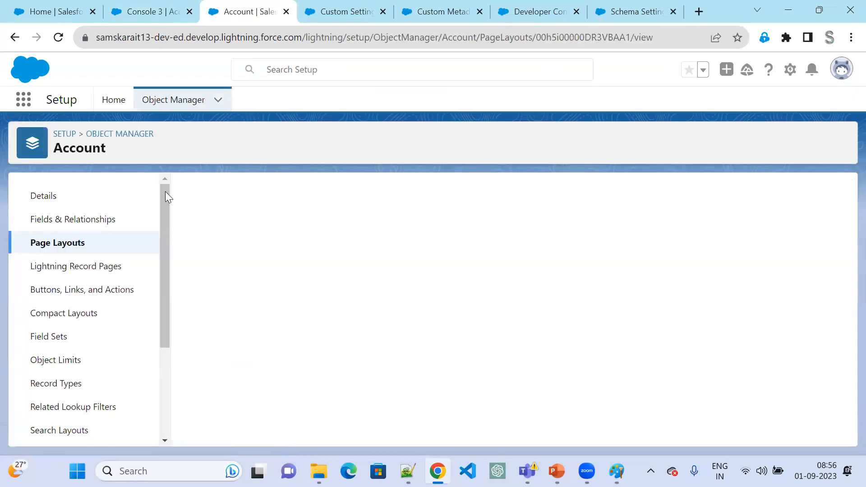
- Compare the fields in the Account Layout with those on the Console 3 record's details
click(153, 12)
scroll(380, 301, up, 3)
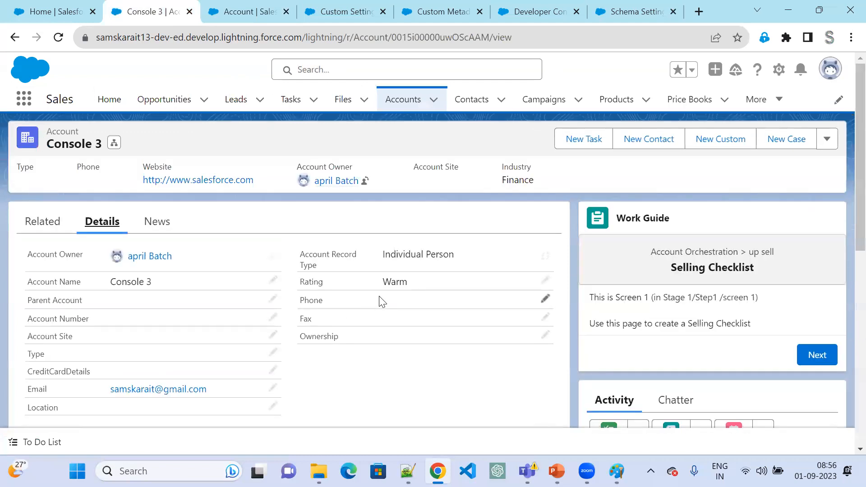
click(242, 14)
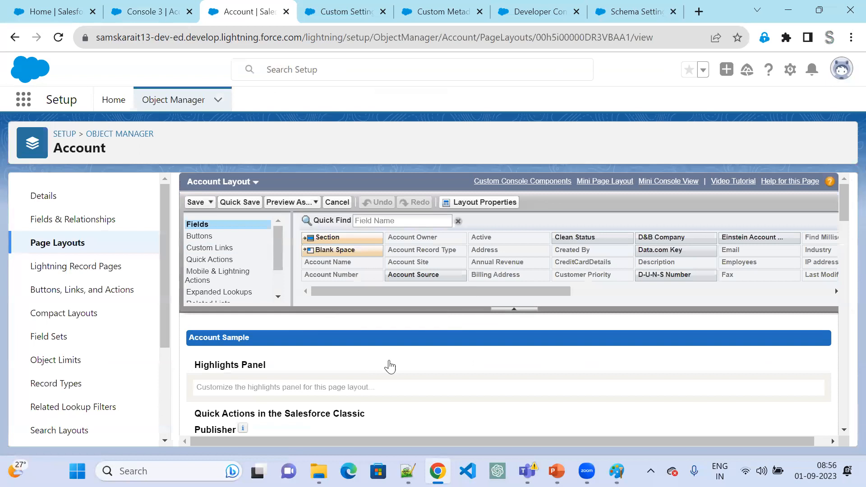
scroll(390, 367, down, 10)
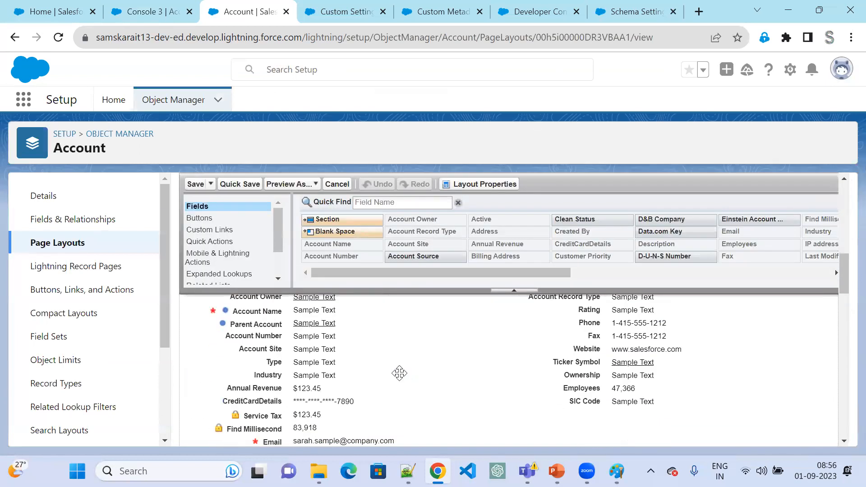
click(135, 13)
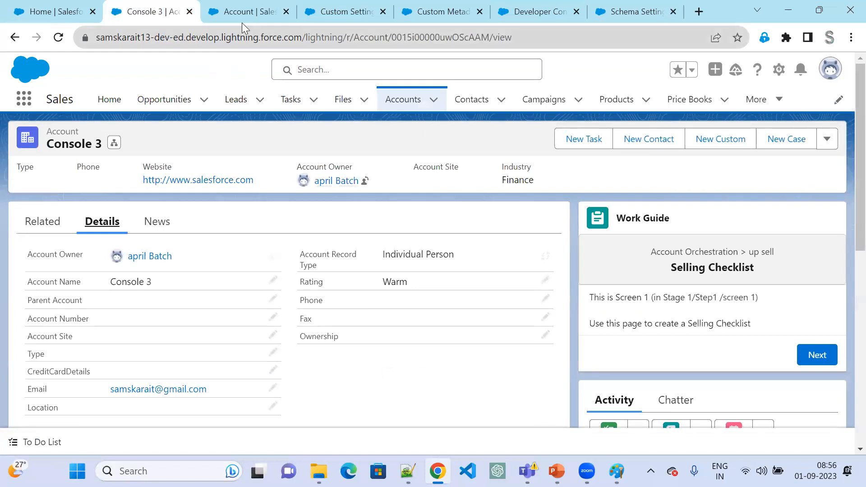
click(248, 13)
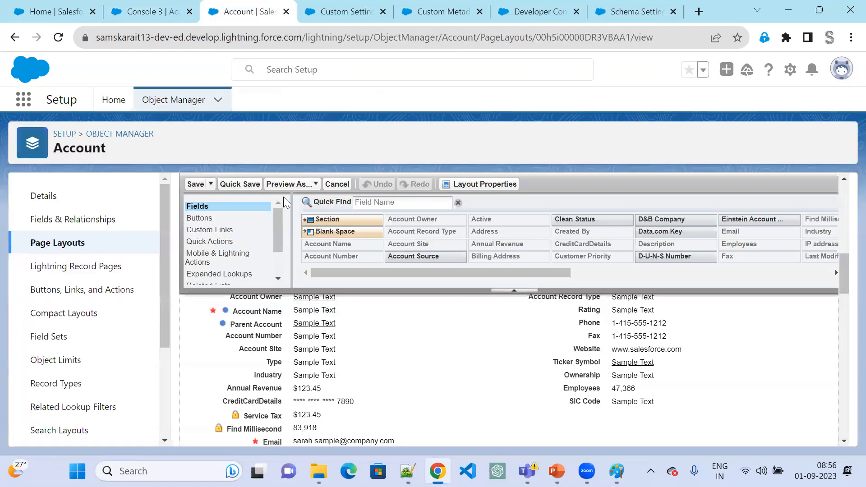
- Switch the layout editor to the Individual person Layout, matching the Console 3 account's record type
scroll(251, 255, up, 10)
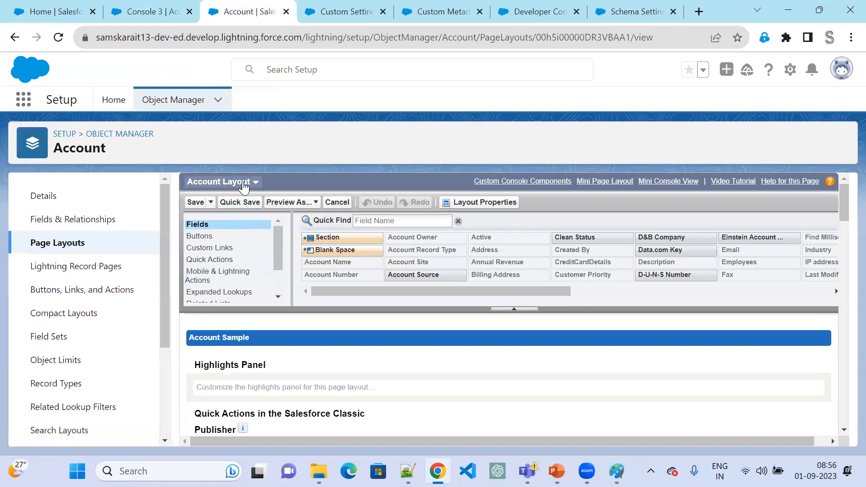
click(244, 182)
click(234, 250)
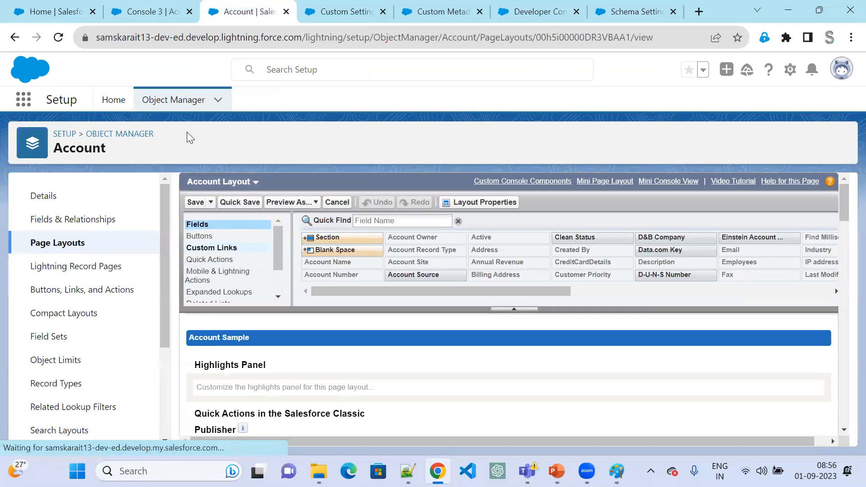
click(141, 11)
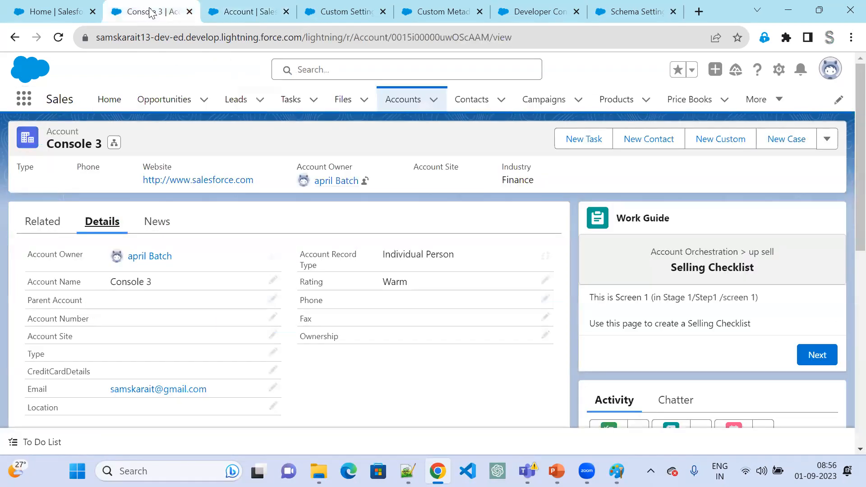
click(248, 7)
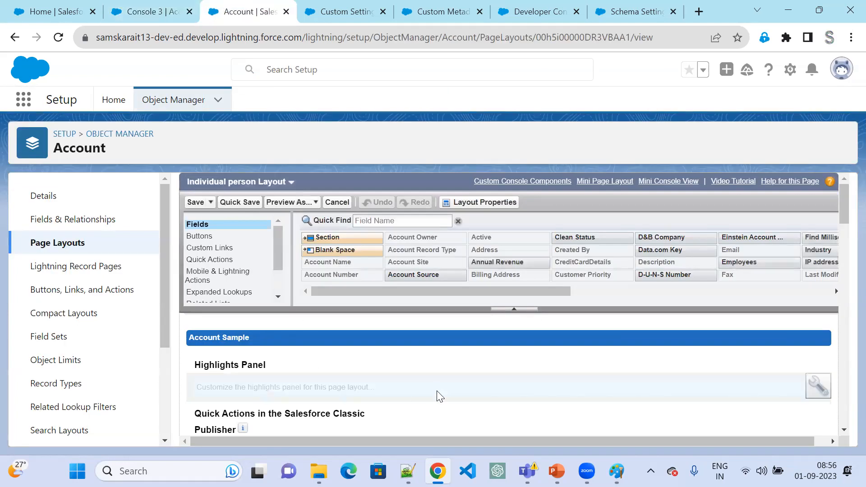
- Move the Location field beneath Ownership in the second column of the Account Information section
scroll(451, 393, down, 5)
scroll(462, 390, down, 8)
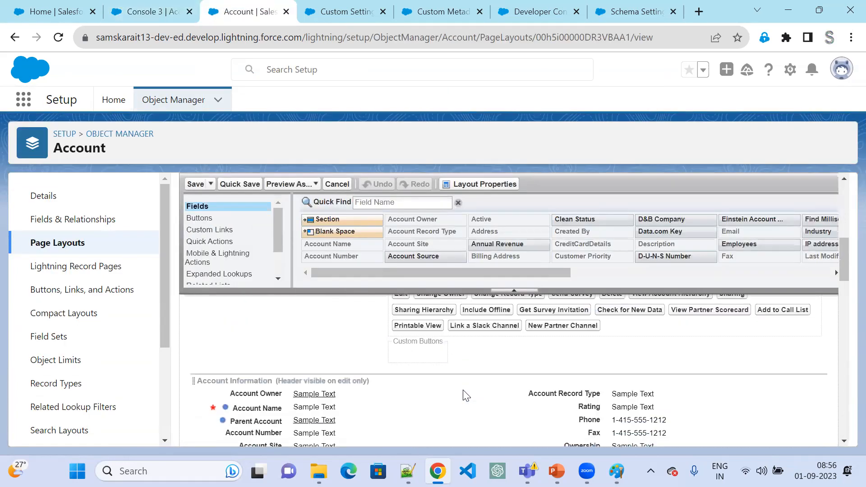
click(138, 15)
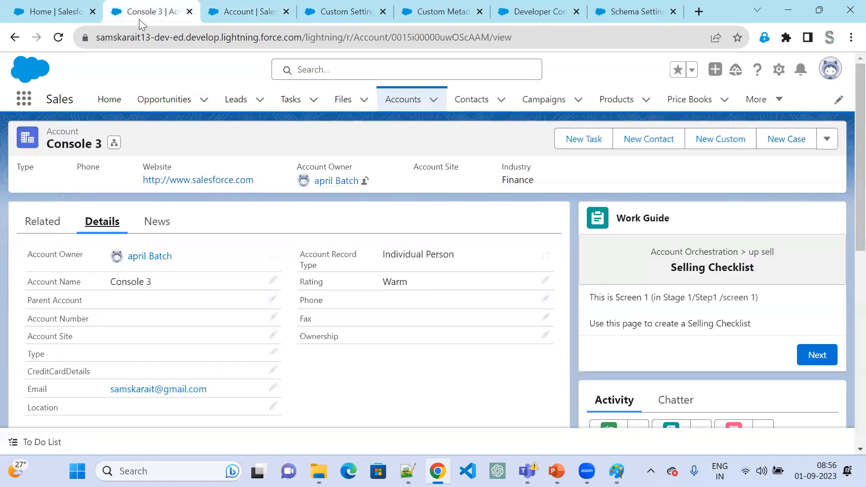
click(225, 18)
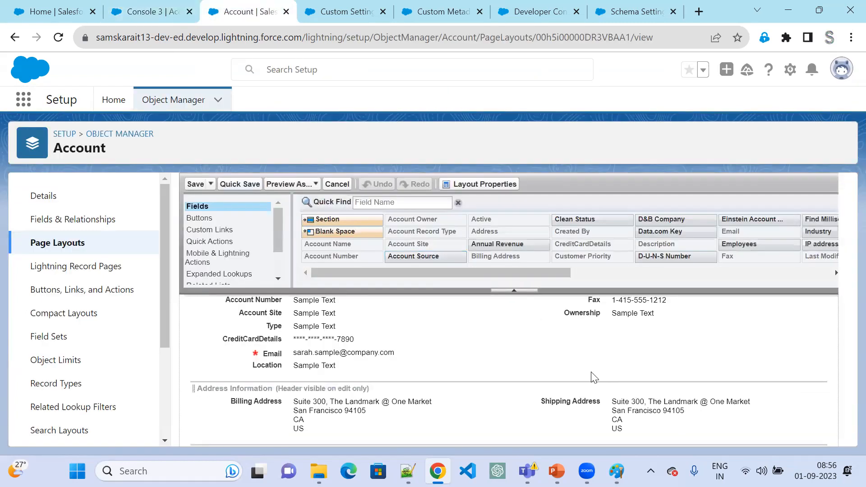
drag(316, 365, 565, 342)
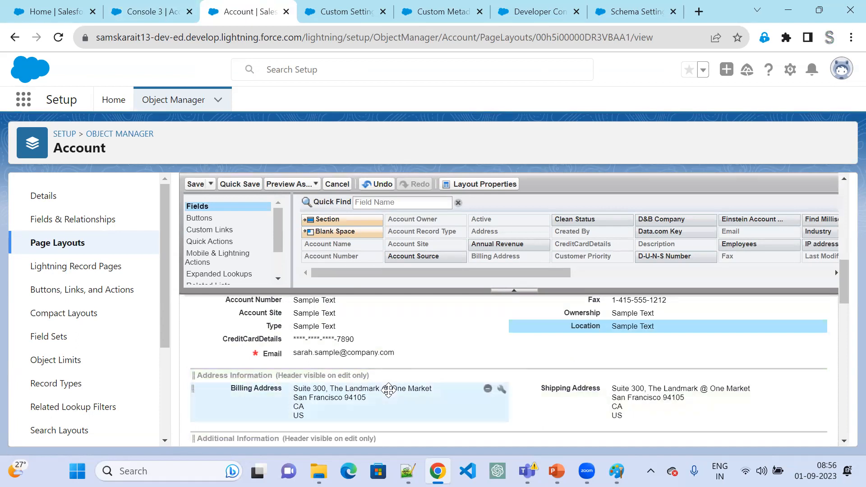
- Move the Address field from Description Information to beneath Location in Account Information, and save the layout
scroll(378, 393, down, 2)
scroll(289, 420, down, 1)
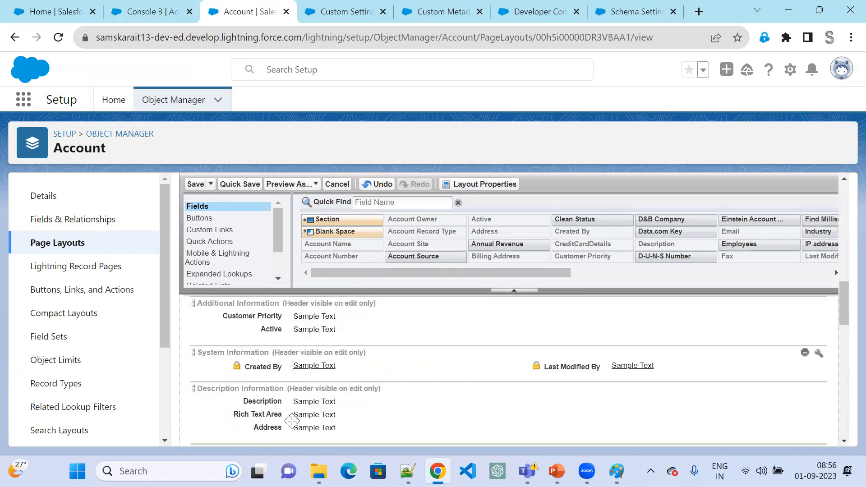
drag(289, 430, 620, 417)
scroll(533, 346, up, 3)
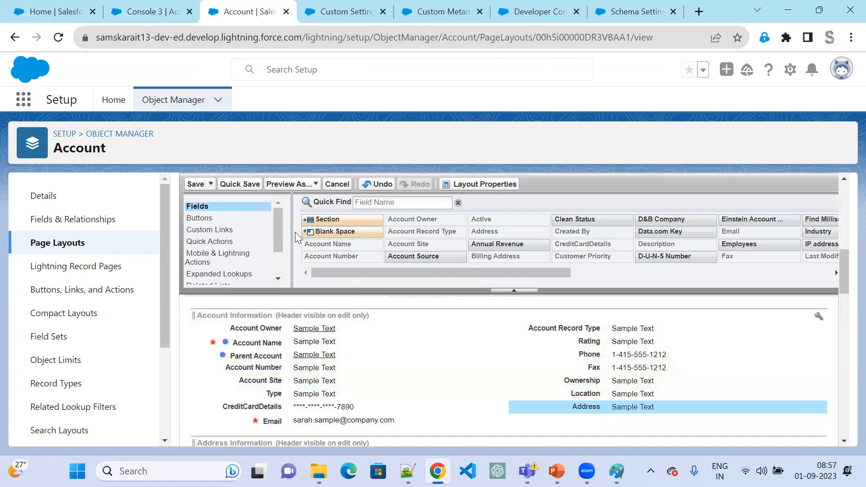
click(201, 185)
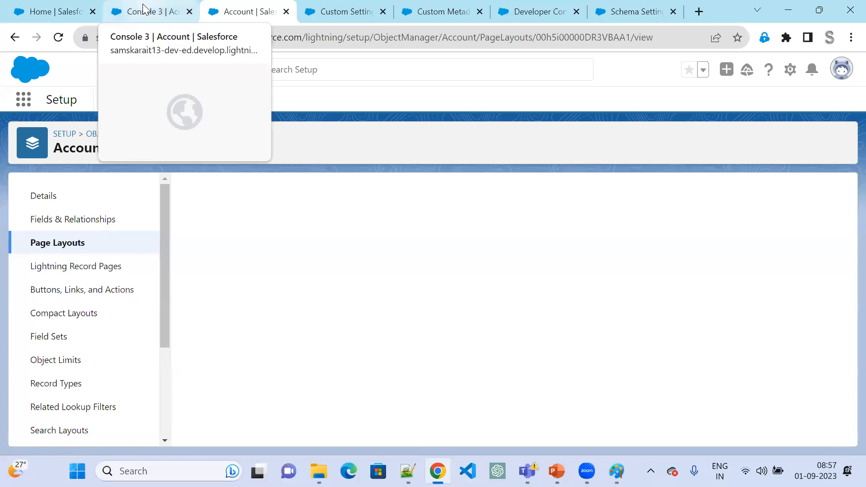
- Reload the Console 3 record and check where Location and Address sit in its details
click(143, 4)
click(58, 42)
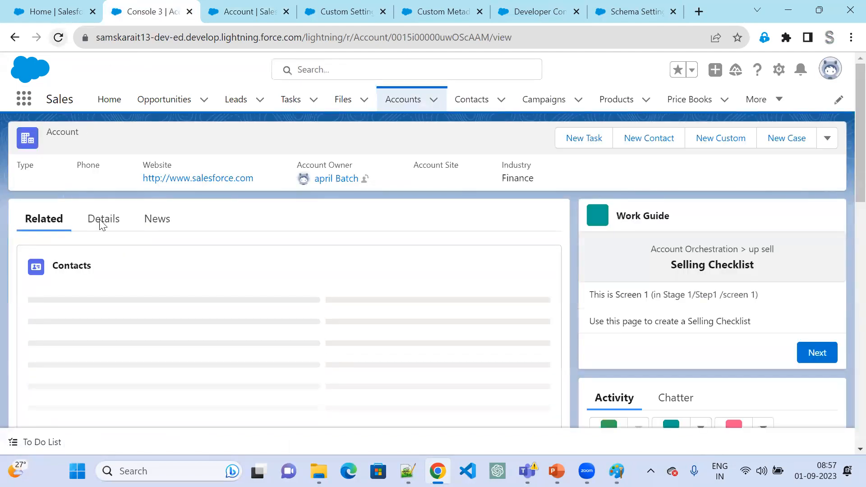
click(103, 222)
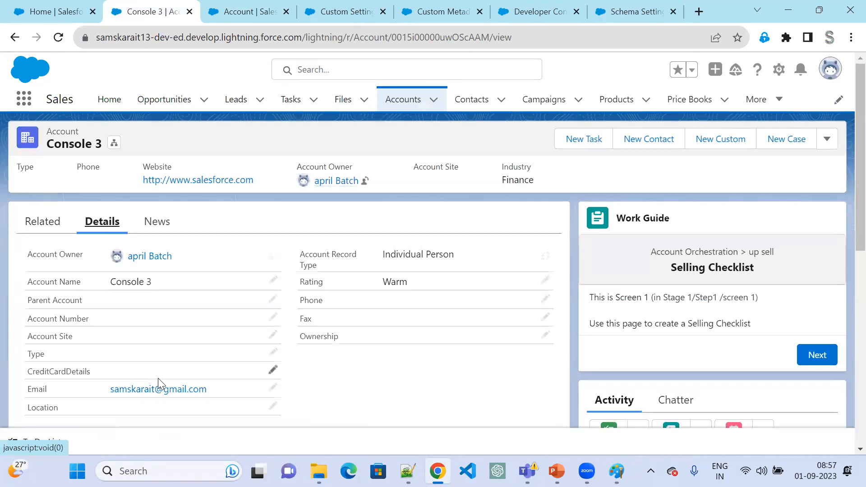
scroll(159, 383, down, 1)
click(58, 37)
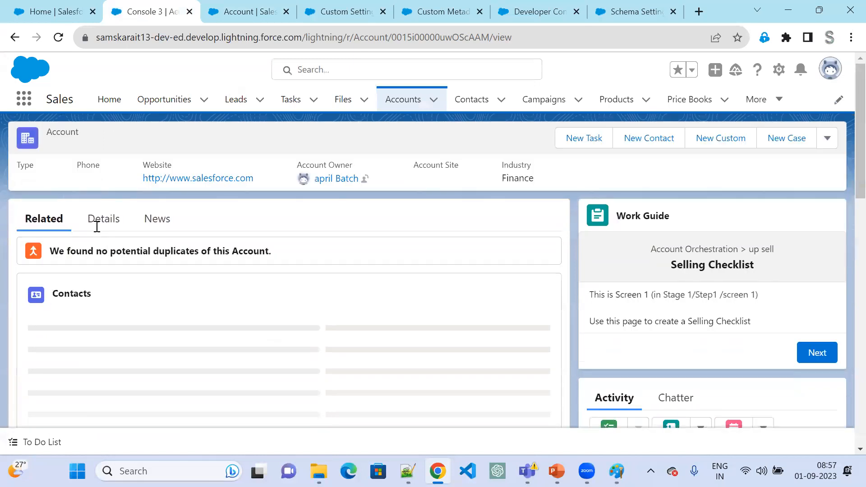
click(98, 221)
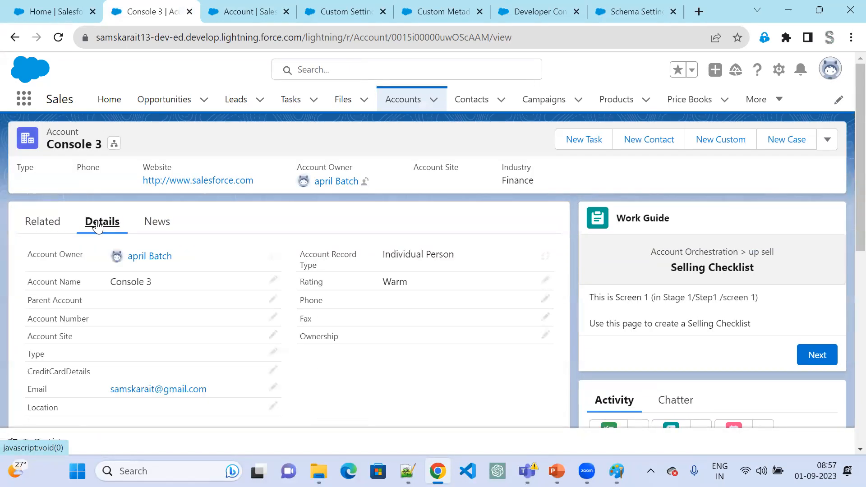
scroll(291, 381, down, 1)
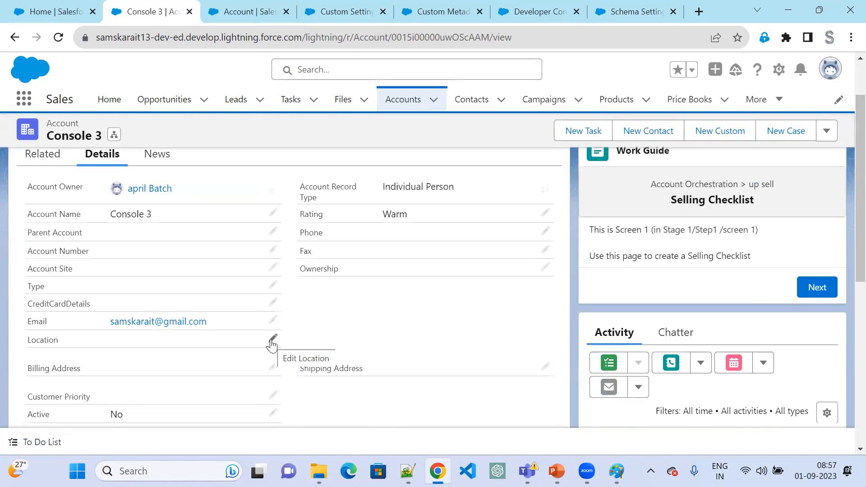
- Try Hyderabad as the Console 3 record's Location, look at the Address field, and cancel the edit
click(271, 342)
click(238, 342)
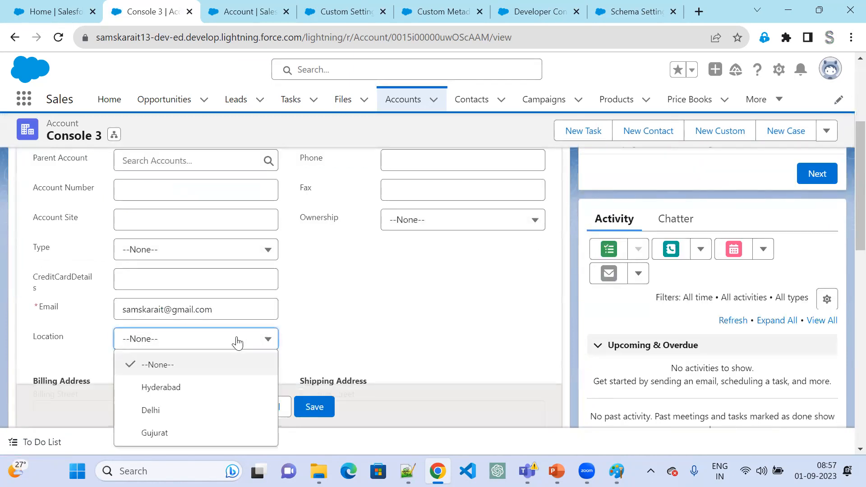
click(188, 393)
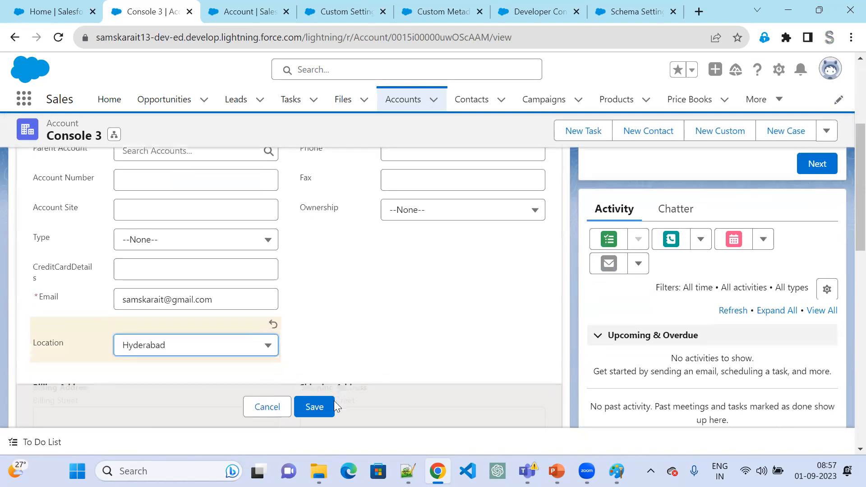
scroll(333, 400, down, 3)
scroll(330, 294, down, 8)
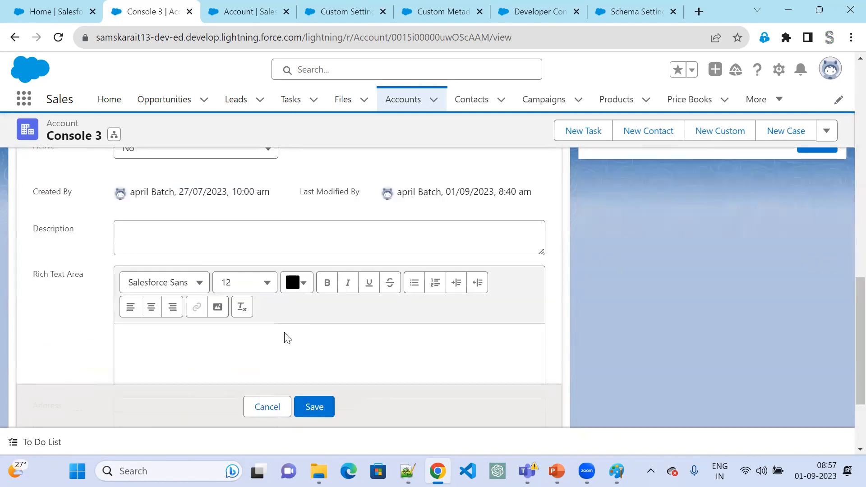
scroll(287, 337, down, 3)
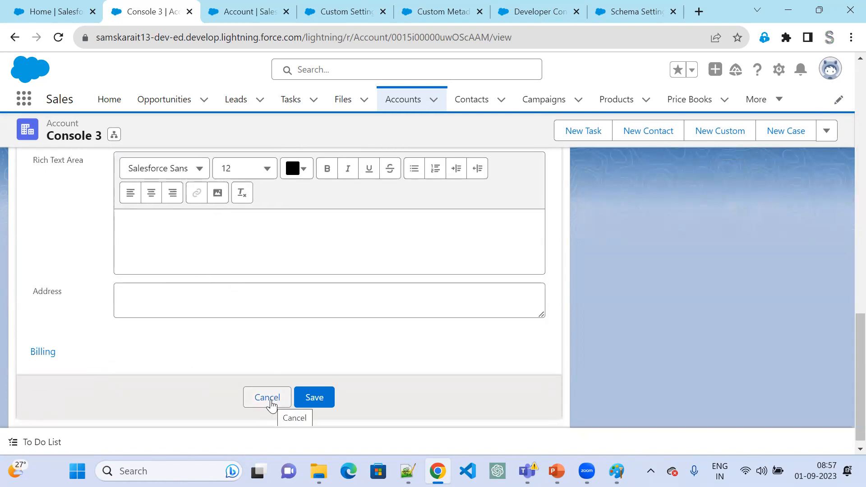
click(267, 398)
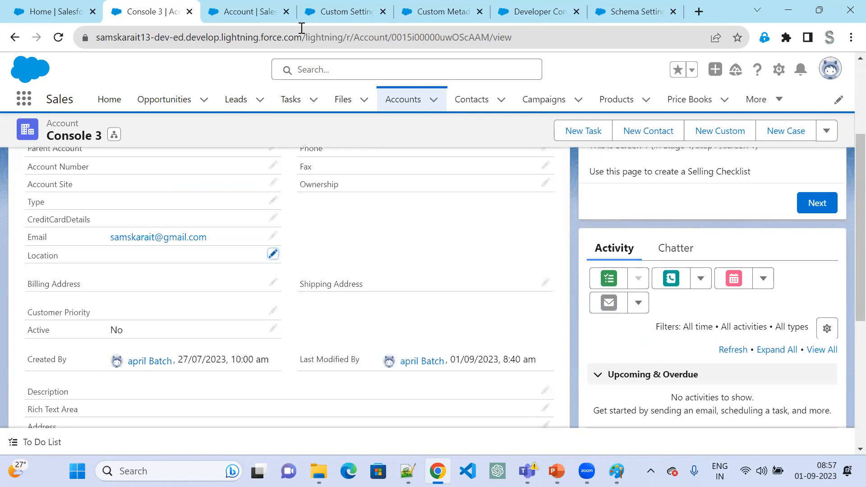
- Return to AccountTrigger in the Developer Console and begin an if condition on acc inside the before-update loop
click(331, 14)
click(432, 15)
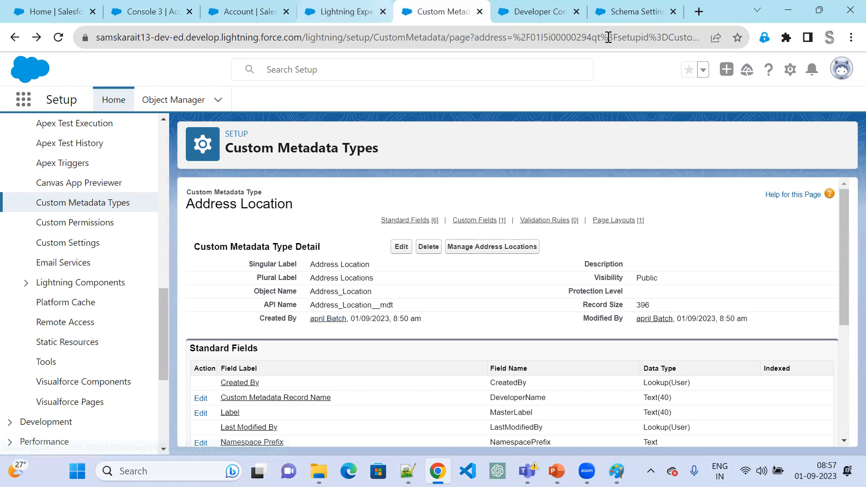
click(527, 11)
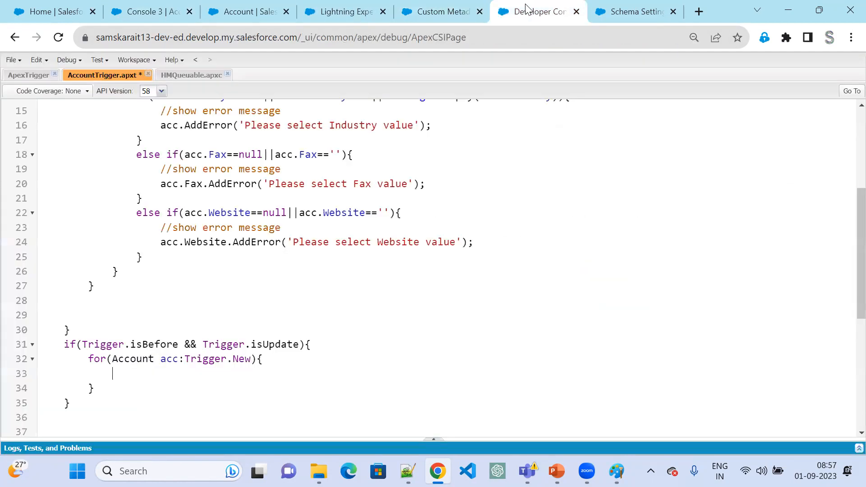
click(123, 371)
text(if(acc.)
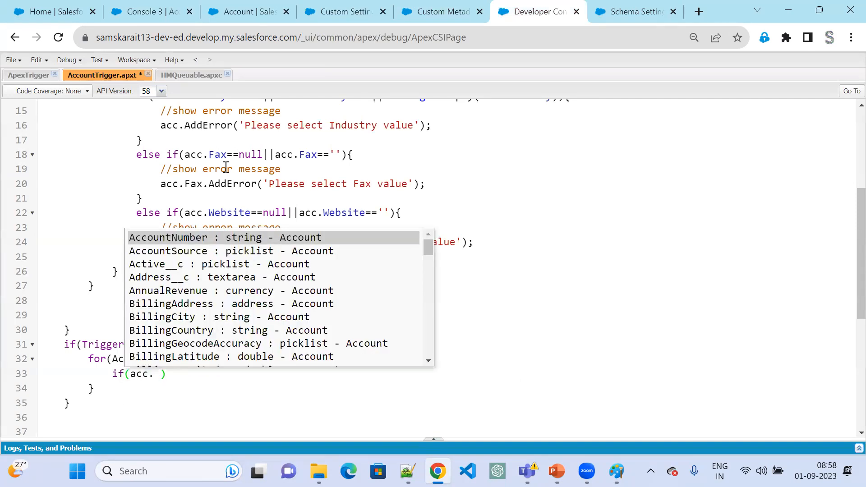
- Look up the Location field's API name among the Account fields and insert Location__c after acc. in the trigger's if condition
click(427, 10)
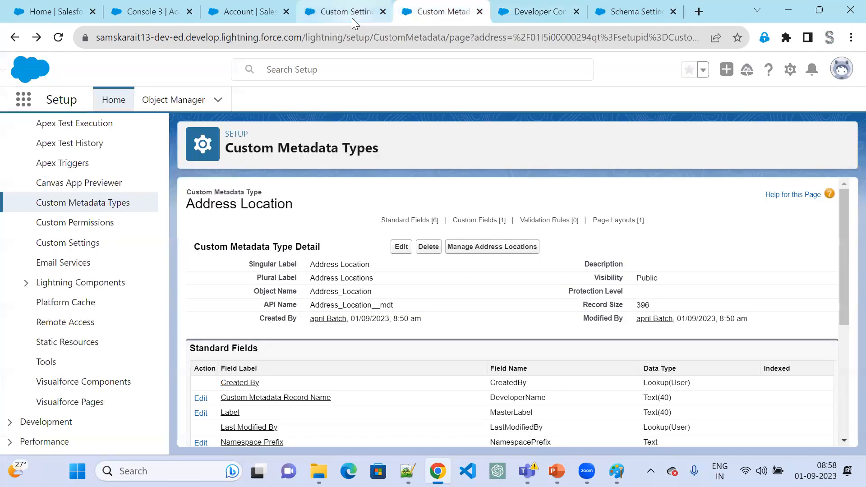
click(351, 18)
click(232, 17)
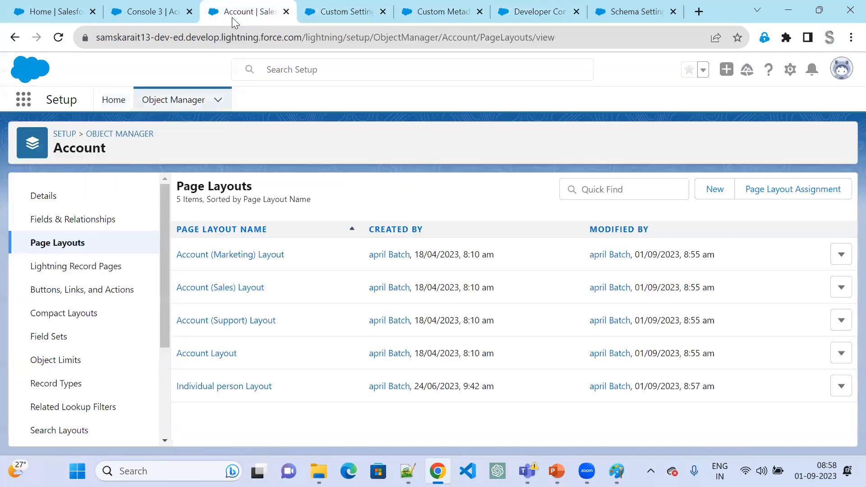
click(74, 222)
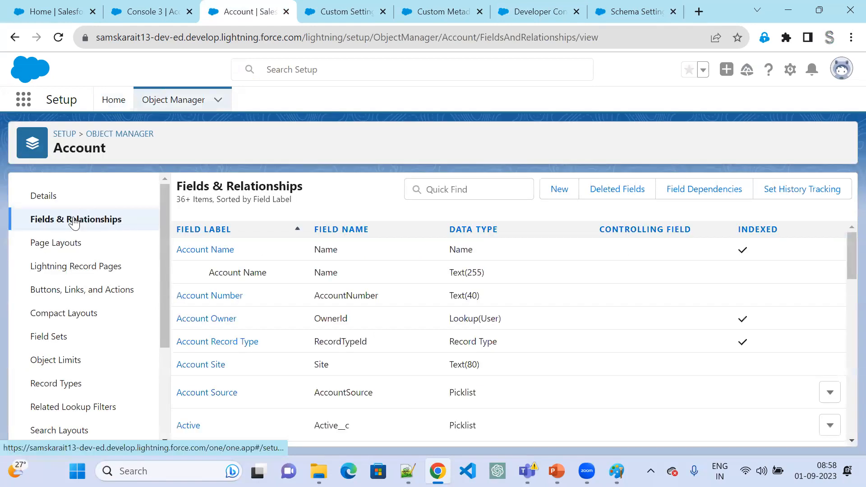
click(493, 188)
text(loca)
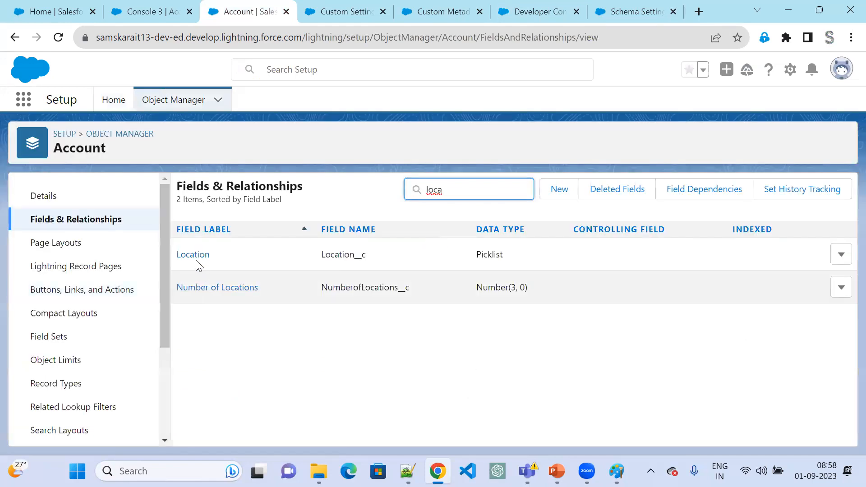
double_click(333, 253)
key(ctrl+c)
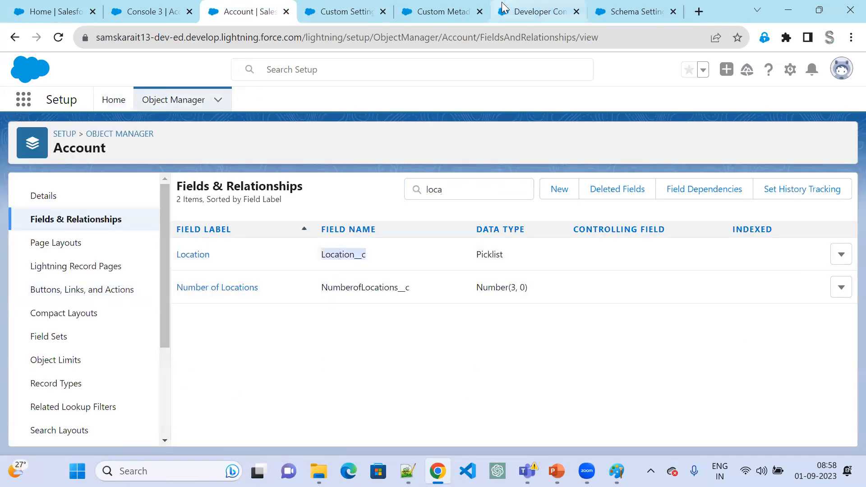
click(550, 10)
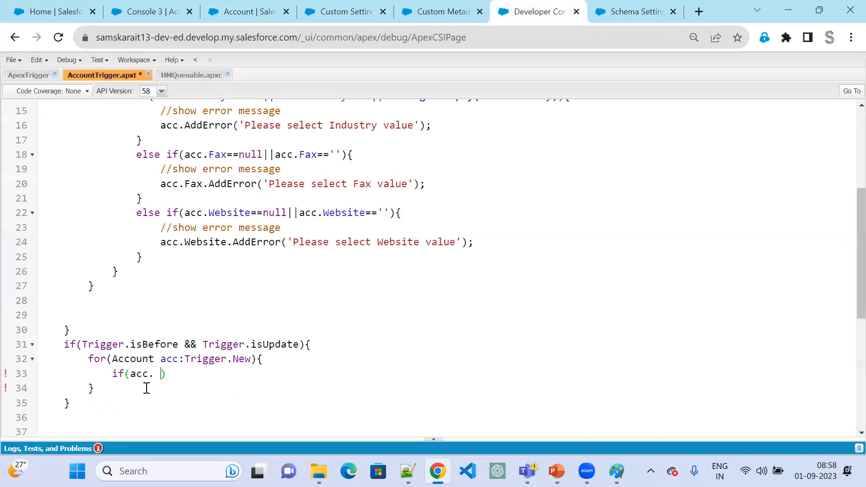
key(ctrl+v)
- Complete the condition with !=Trigger.oldMap.get(acc.Id).Location__c and open its code block
text(!=)
text(Trigger.o)
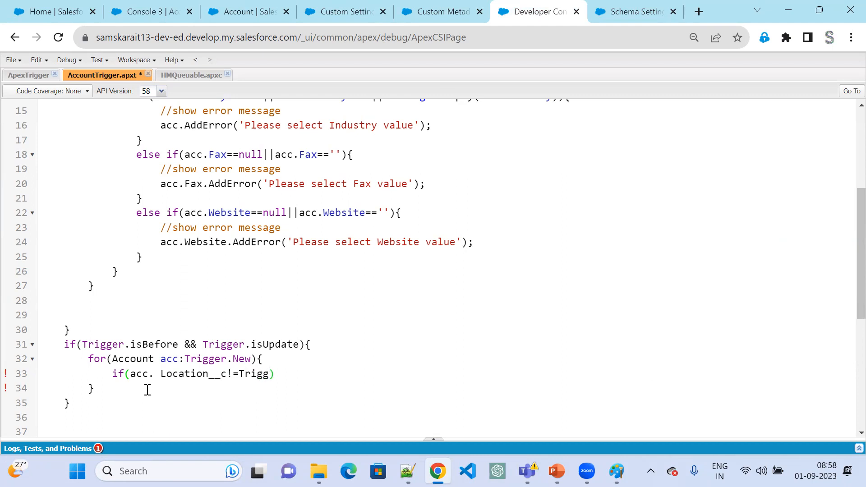
text(ldMap.get()
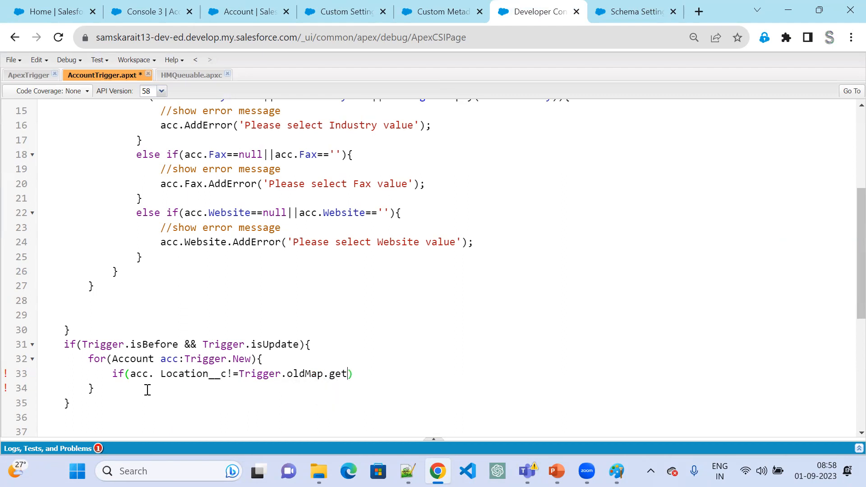
text(acc.Id)
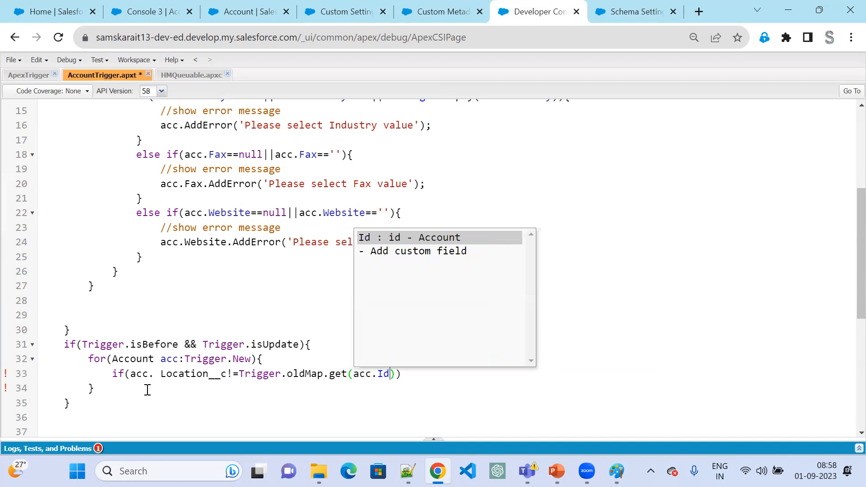
text().Location__c)
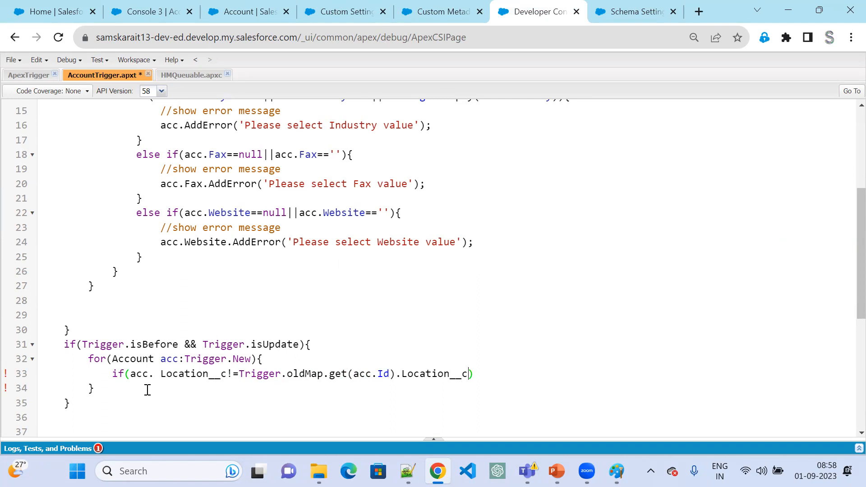
text({)
key(Return)
- Copy the Address Location type's API name and begin the if block's statement with Address_Location__mdt followed by a dot
click(464, 14)
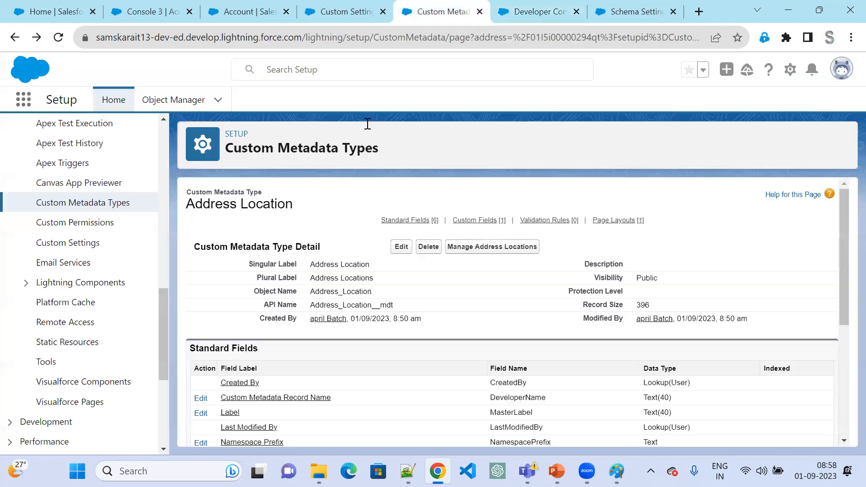
double_click(363, 305)
key(ctrl+c)
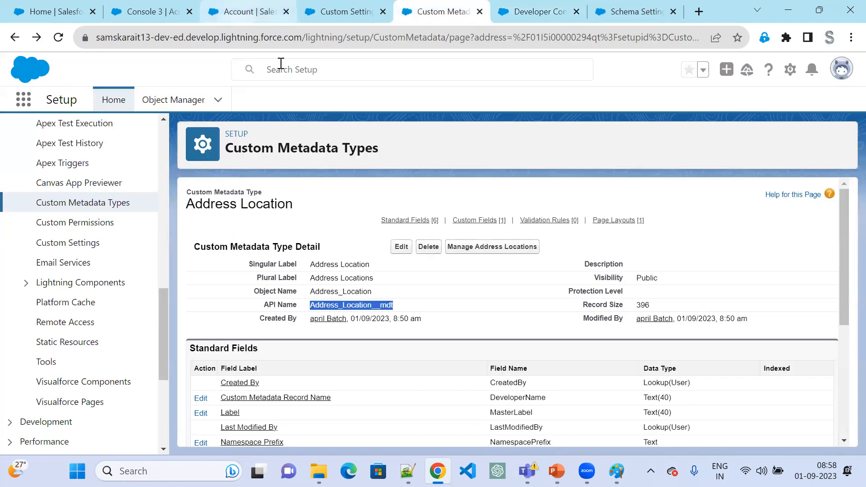
click(553, 23)
click(279, 395)
key(ctrl+v)
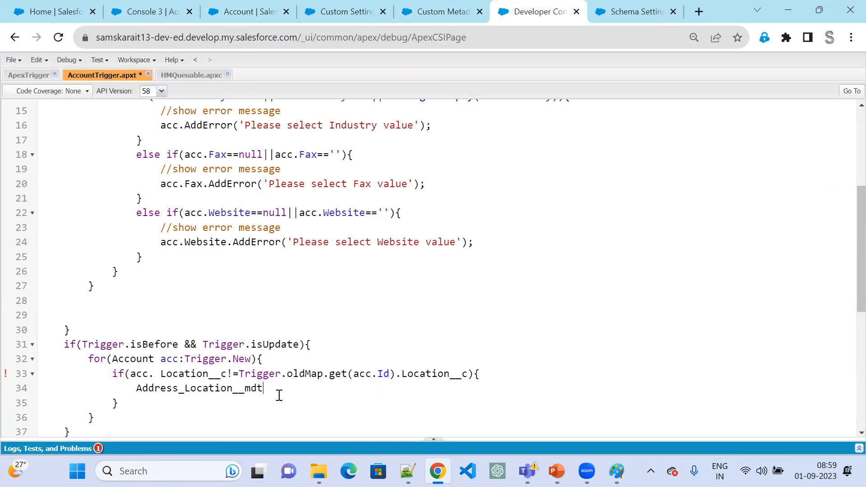
text(.)
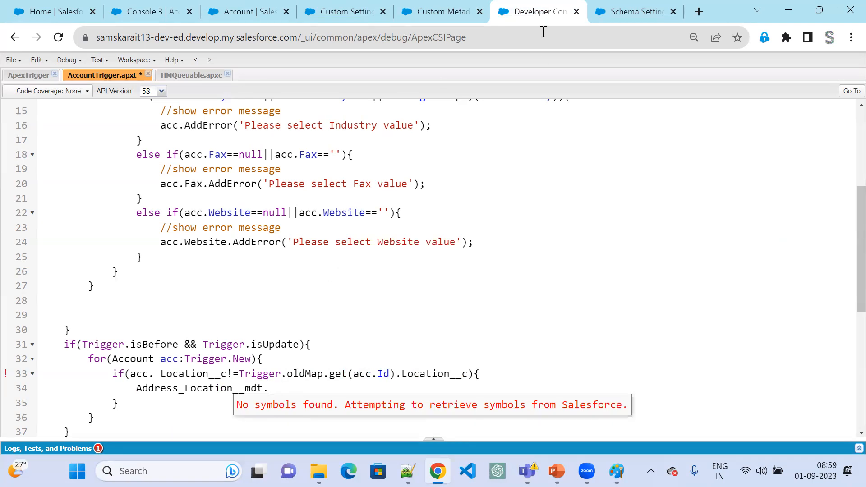
- Examine the Address Location type's Office Address field and the Delhi record's label and office address
click(433, 14)
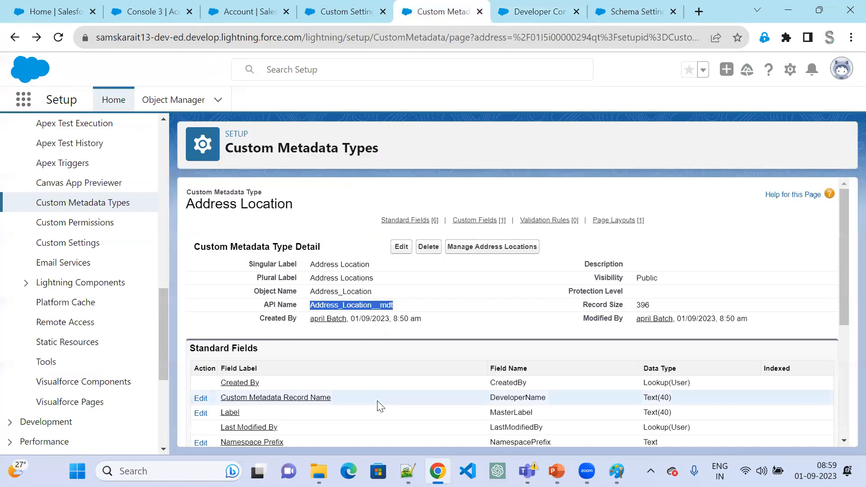
scroll(378, 406, down, 5)
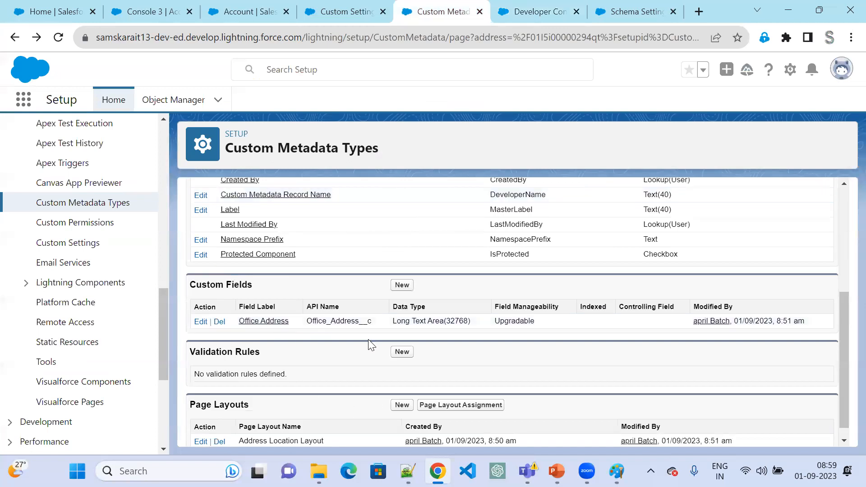
double_click(345, 320)
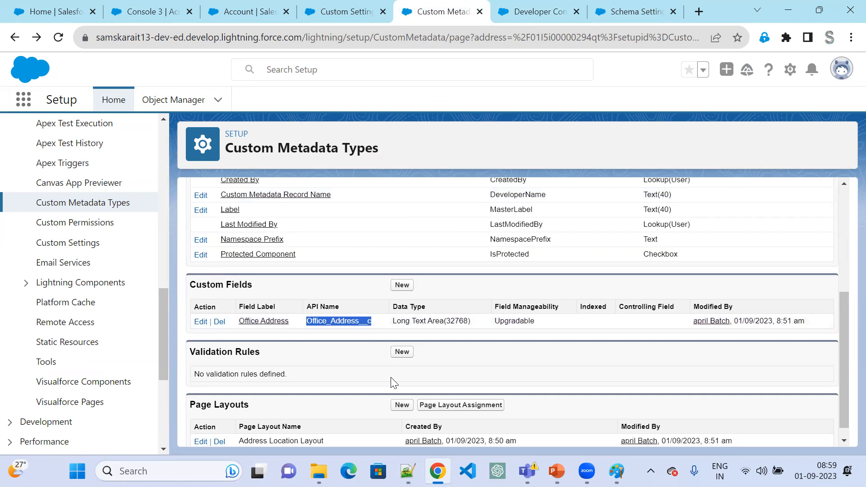
scroll(458, 252, up, 3)
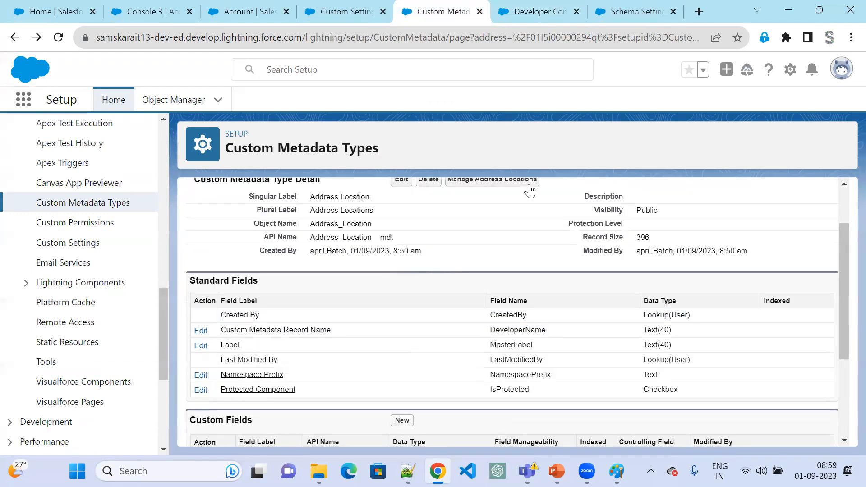
click(506, 181)
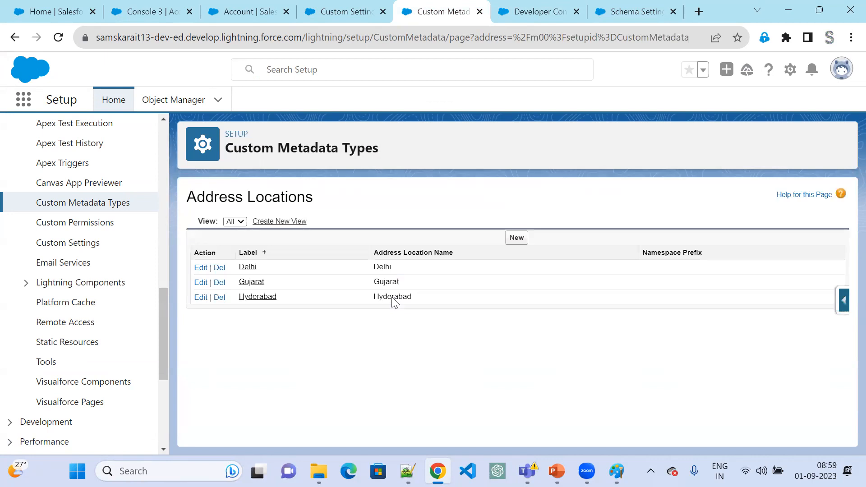
click(251, 267)
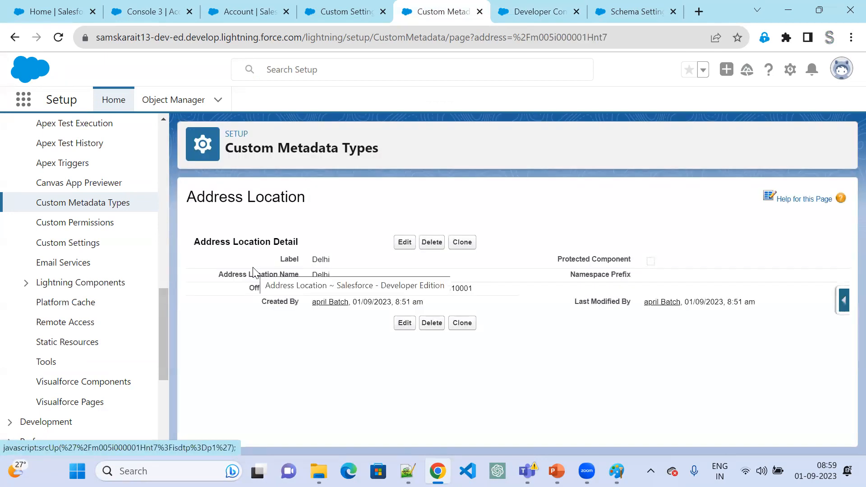
double_click(319, 259)
drag(312, 289, 486, 294)
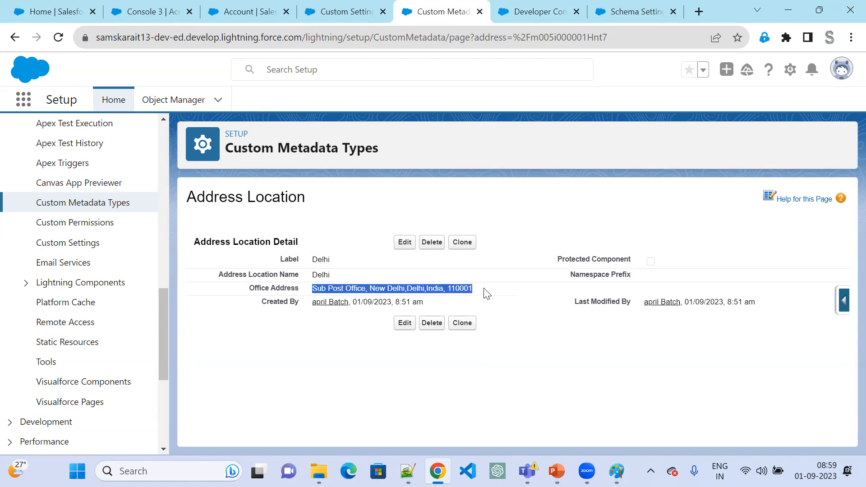
- Extend the Address_Location__mdt statement in the trigger with .getInstance(acc.Location__c) and a trailing dot
click(541, 6)
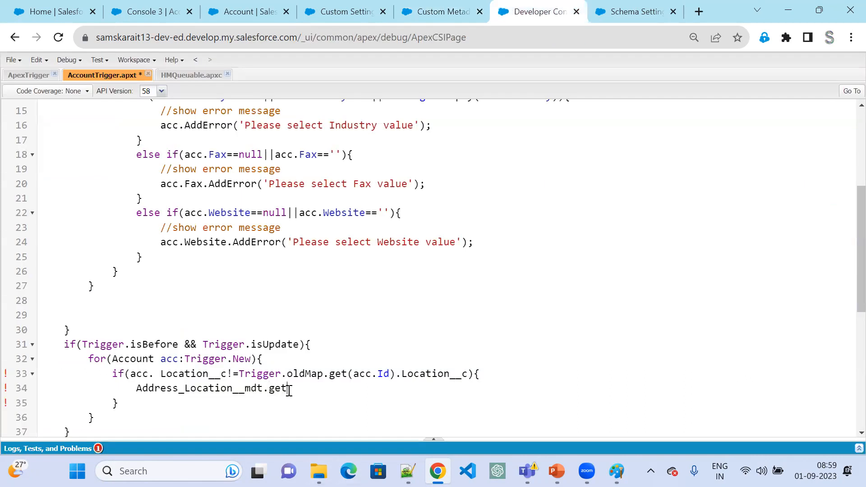
key(BackSpace)
key(BackSpace)
key(BackSpace)
text(.)
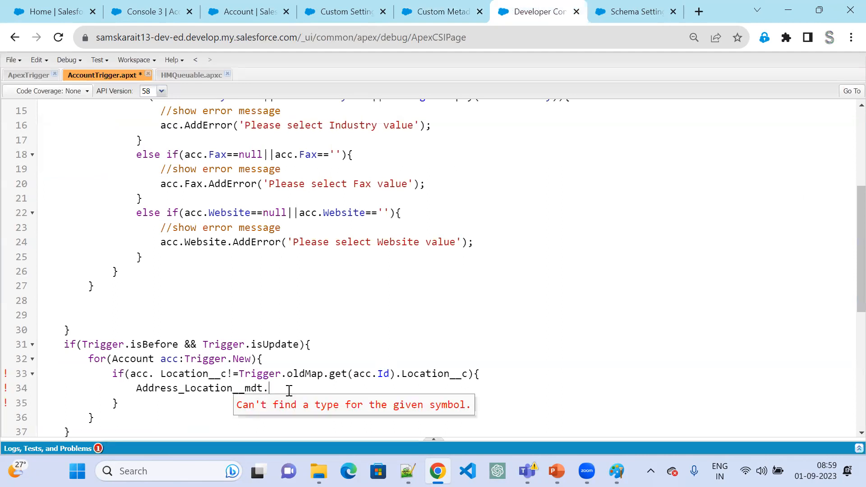
text(getInsta)
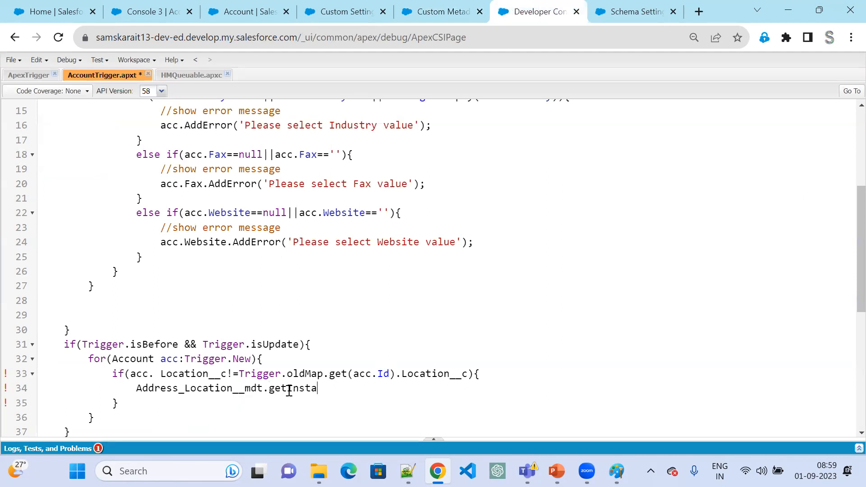
text(m)
key(BackSpace)
text(nce(acc.Loc)
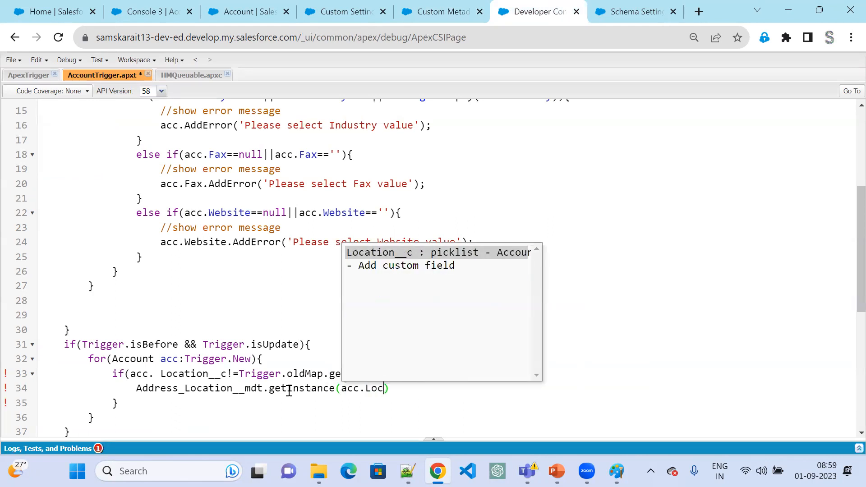
key(Return)
text(.)
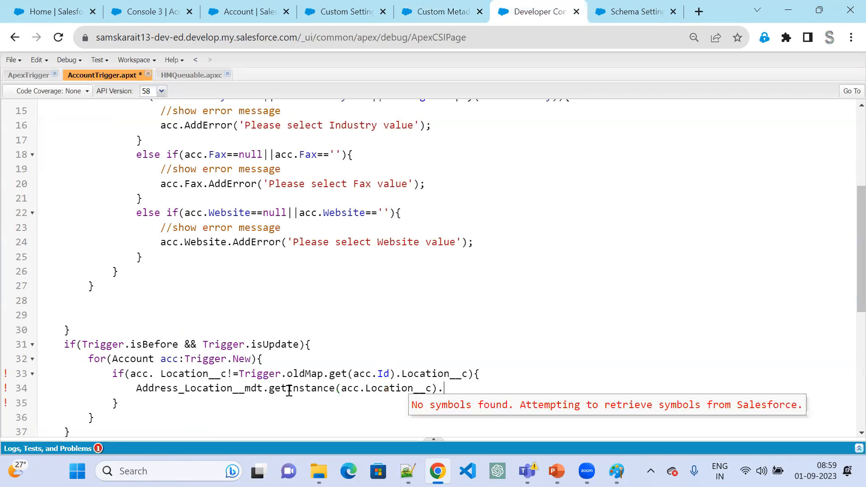
- Copy the Office Address field's API name from the Address Location type and complete the trigger's getInstance statement with Office_Address__c;
click(430, 11)
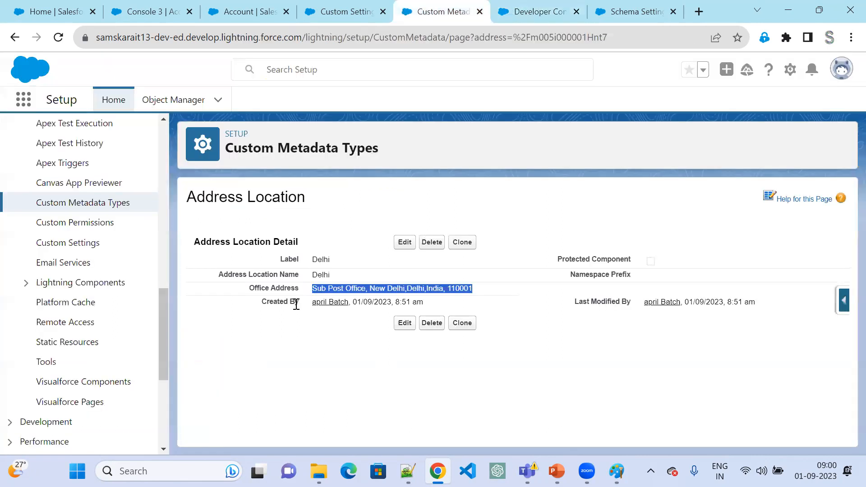
click(281, 285)
double_click(282, 287)
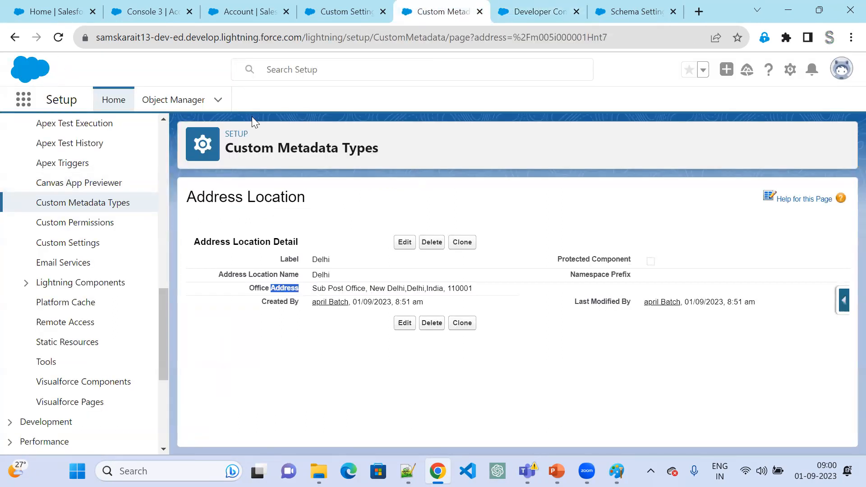
click(15, 37)
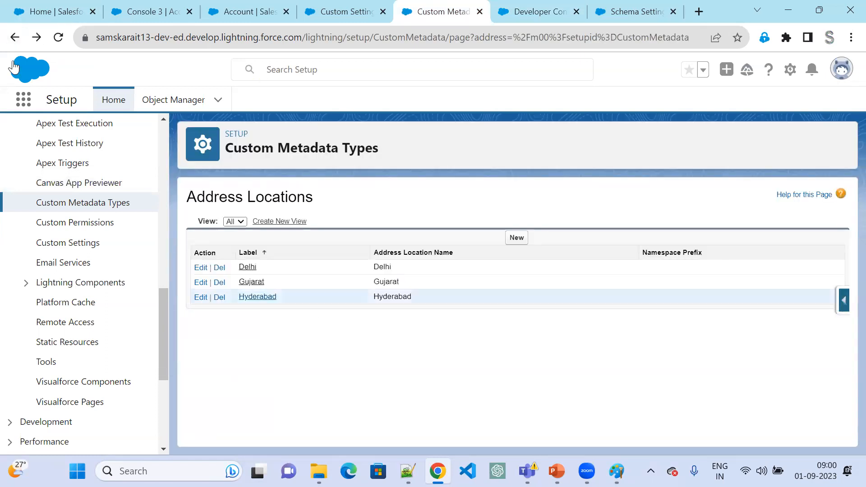
click(16, 38)
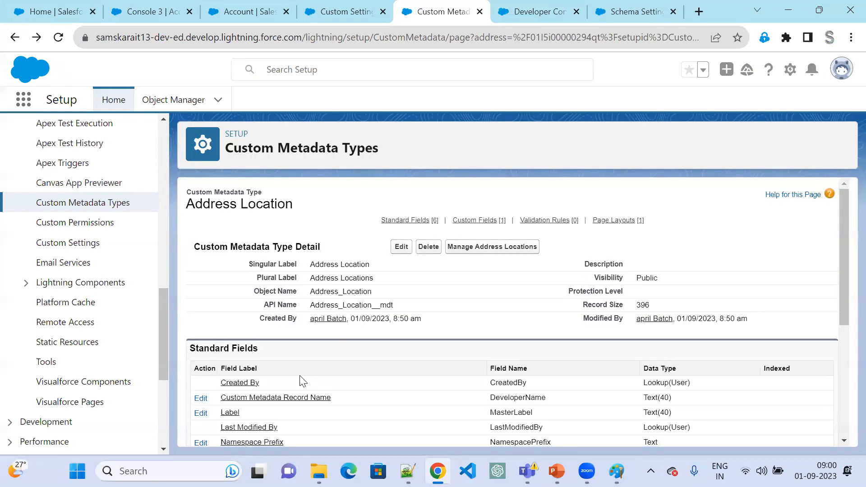
scroll(297, 406, down, 3)
double_click(328, 388)
key(ctrl+c)
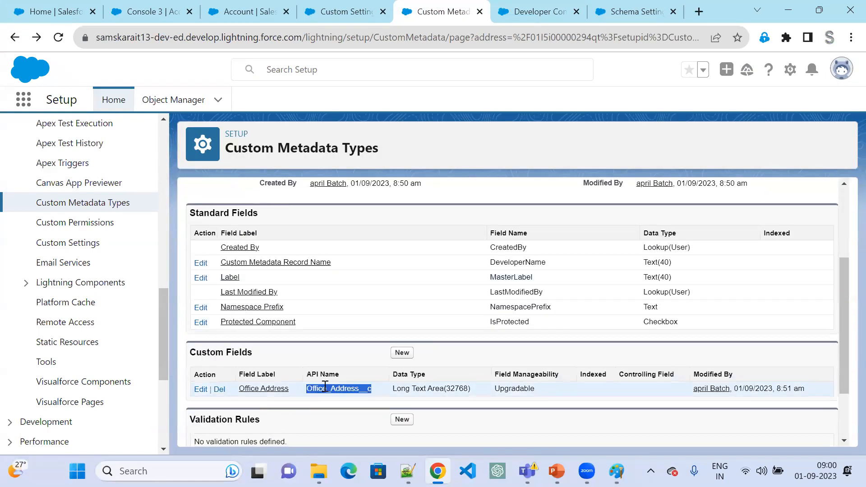
click(550, 15)
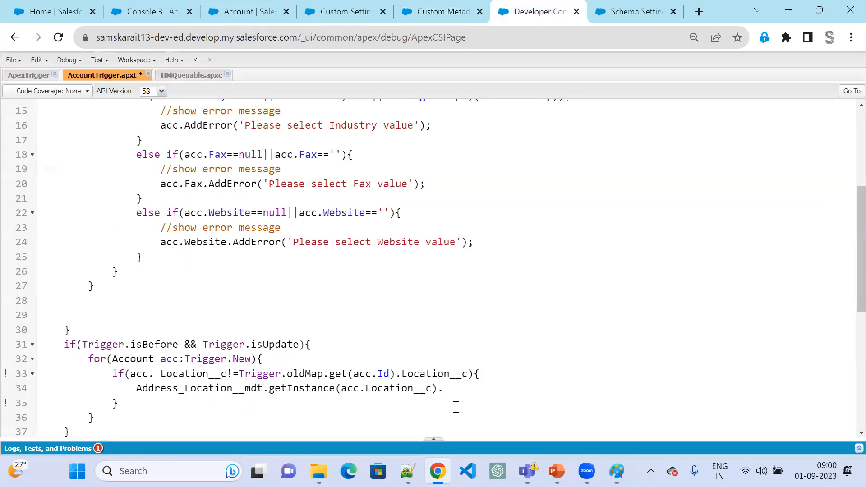
key(ctrl+v)
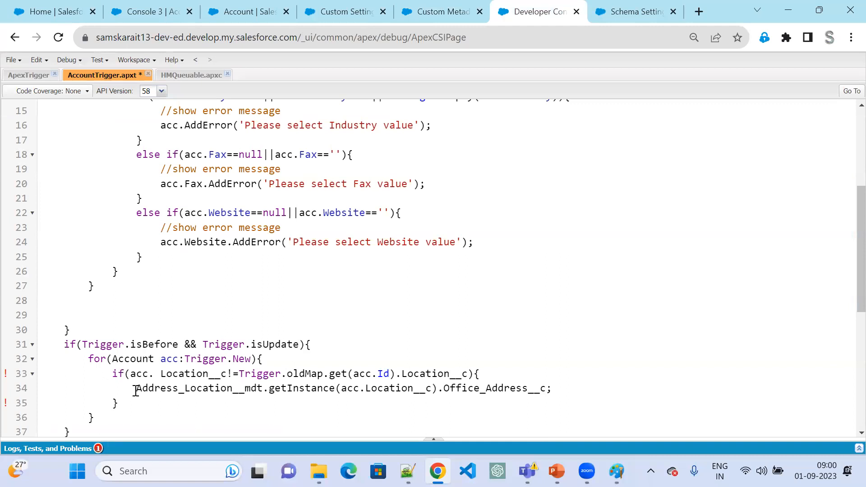
- Declare a new Account instance named a at the start of the Location-change if block with Account a=new Account();
scroll(505, 236, down, 5)
click(505, 173)
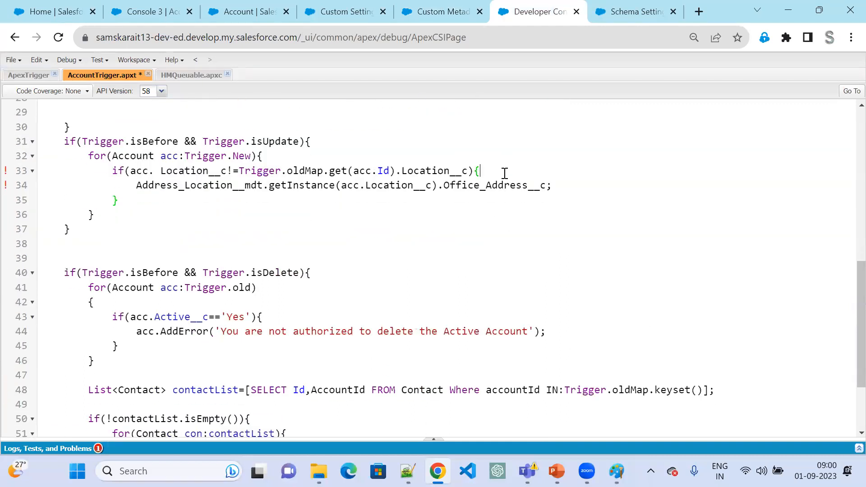
key(Return)
text(Acco)
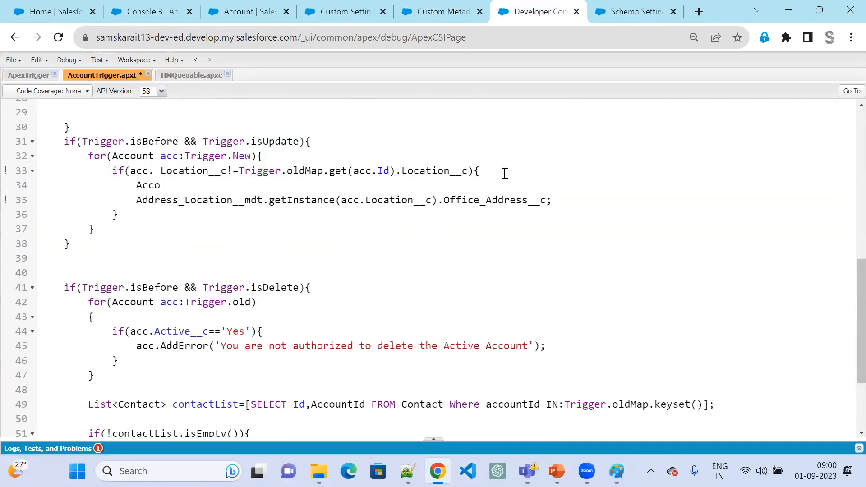
text(nt acc=new Account();)
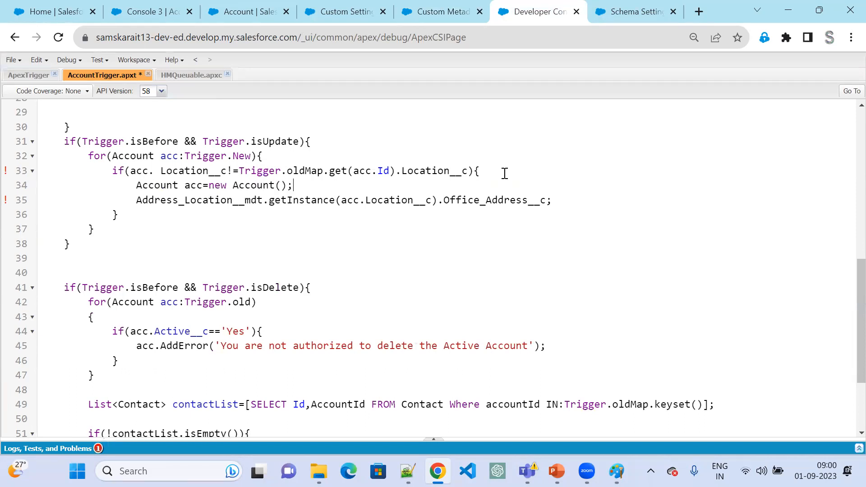
key(Return)
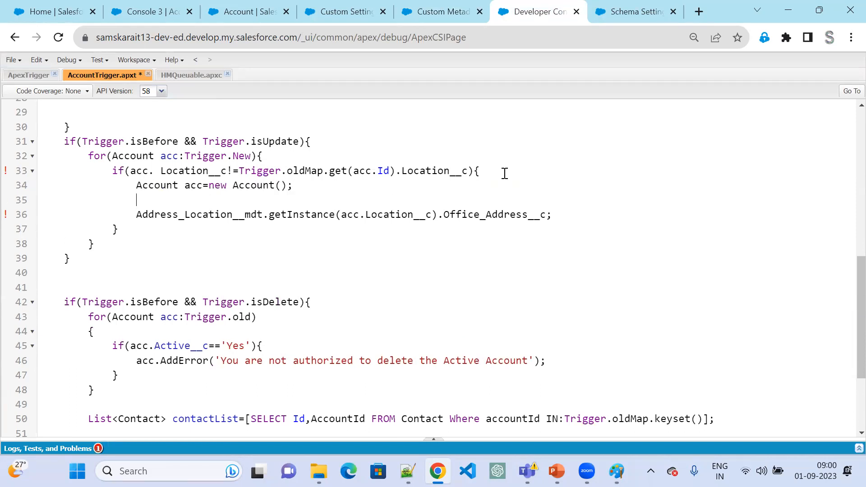
click(172, 148)
key(End)
click(202, 186)
key(BackSpace)
key(BackSpace)
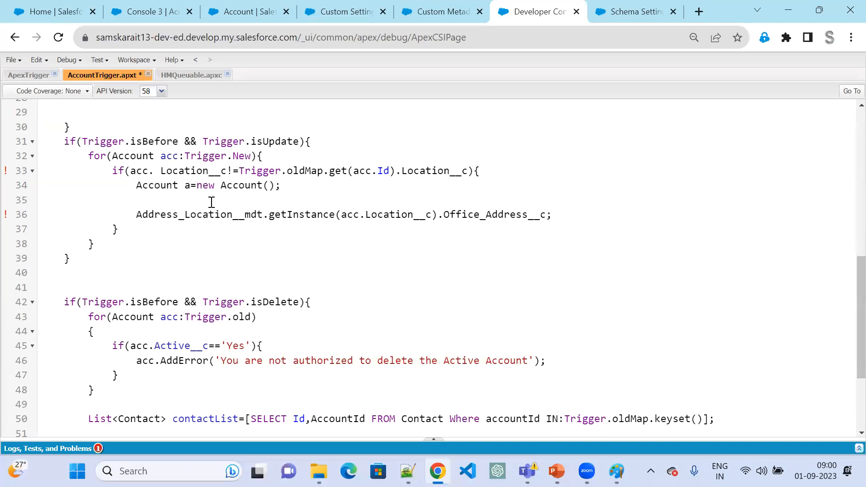
- Assign the current record's Id to the new Account instance with a.Id=acc.Id;
click(274, 206)
text(a.Id=acc.Id;)
- Assign the Address_Location__mdt lookup to a.Address__c and remove the stray space before Location__c in the if condition
drag(570, 213, 140, 214)
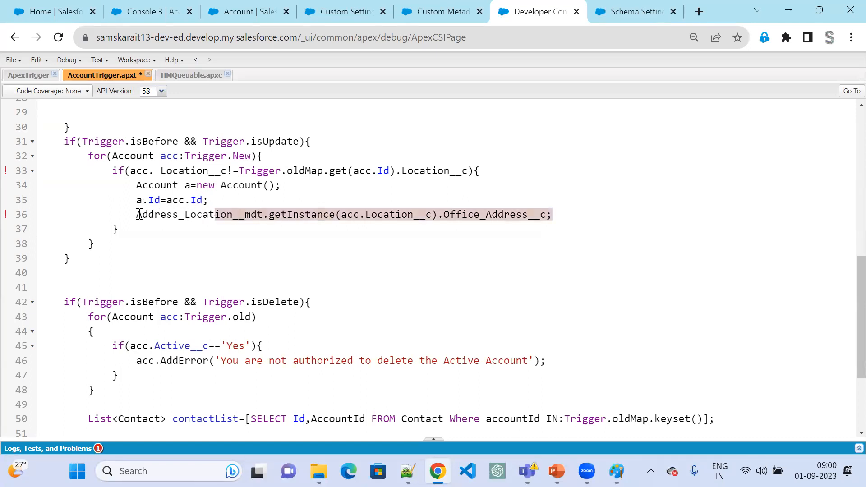
click(139, 214)
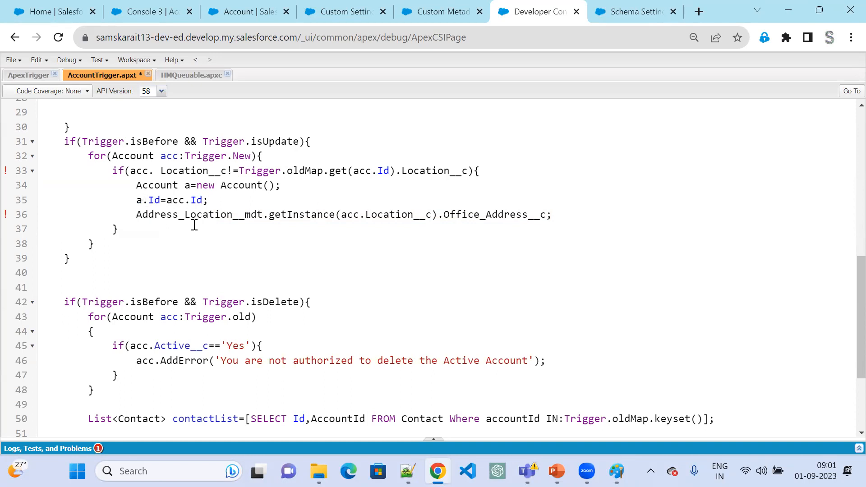
text(a.)
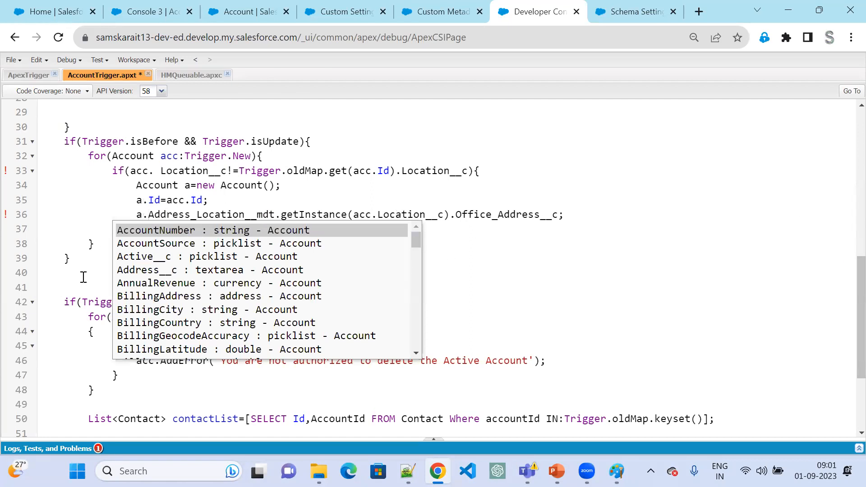
click(147, 273)
text(=)
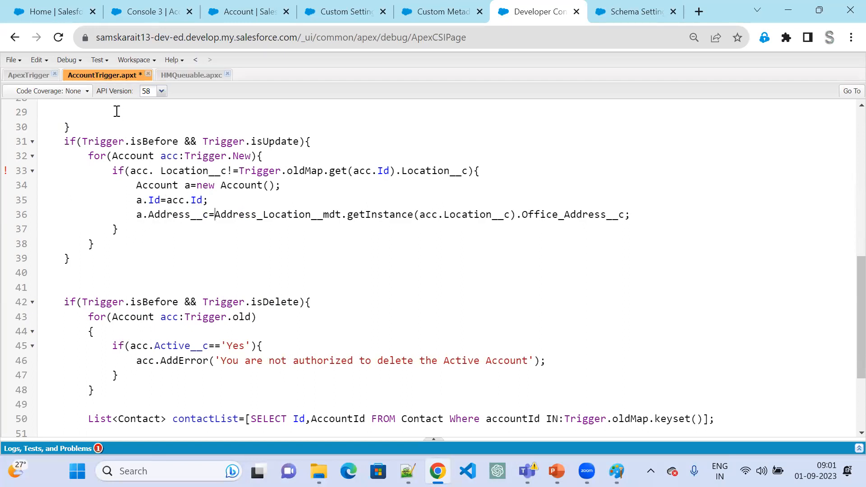
click(155, 171)
key(Delete)
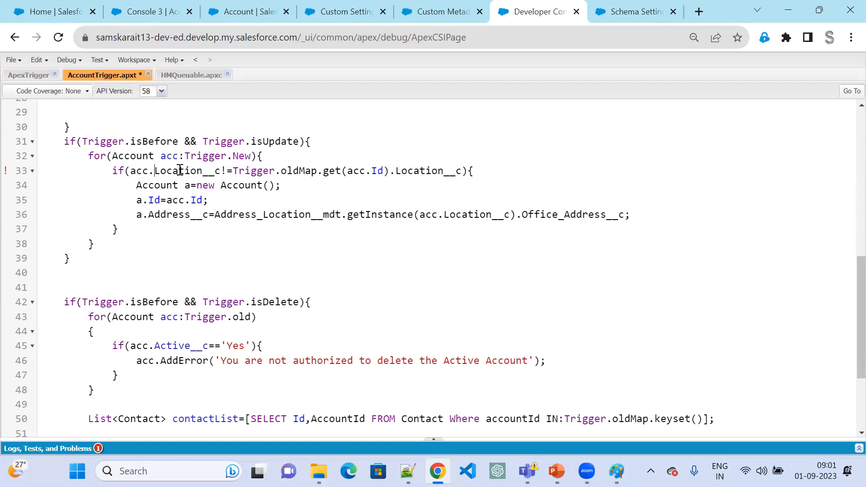
double_click(163, 216)
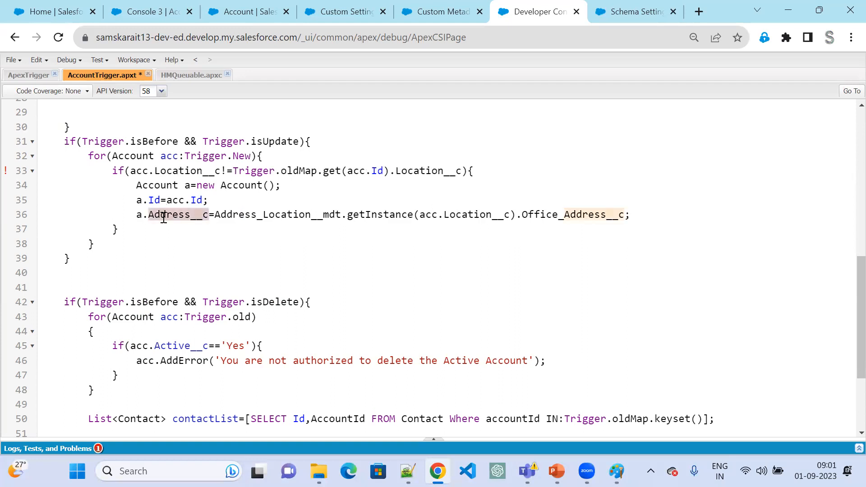
double_click(272, 216)
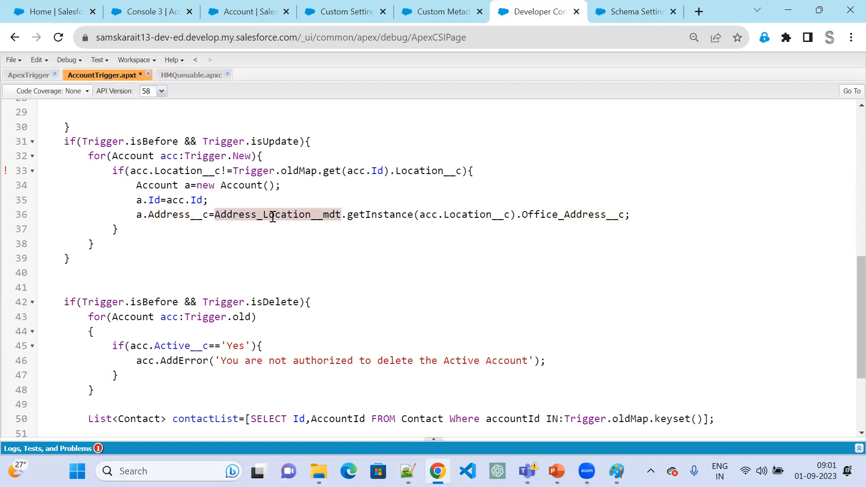
double_click(394, 215)
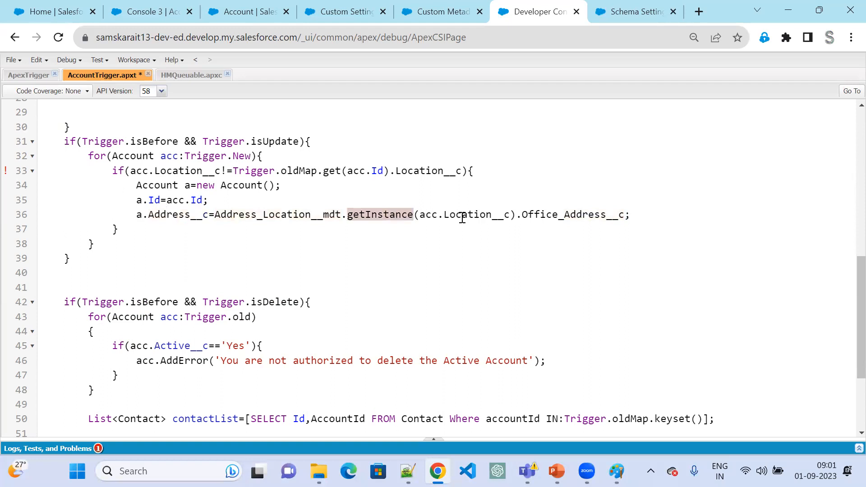
double_click(465, 216)
double_click(566, 216)
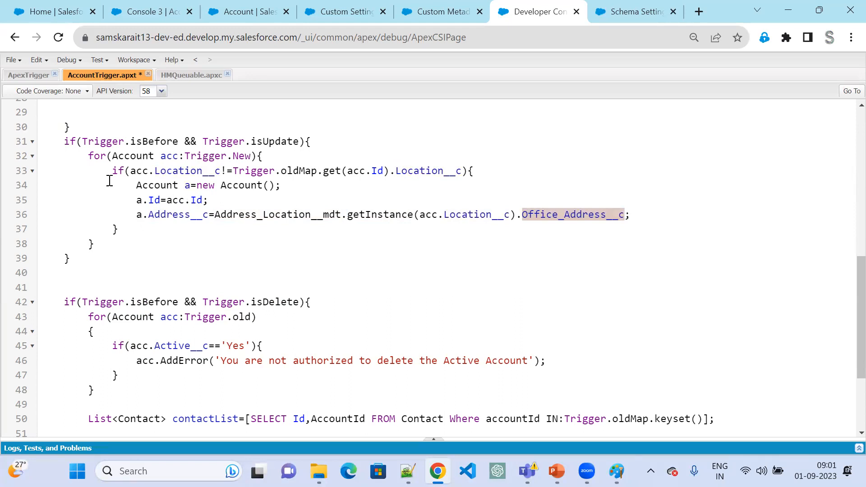
- Declare List<Account> accList= new List<Account>(); before the for loop in the before-update block
click(328, 140)
key(Return)
text(List)
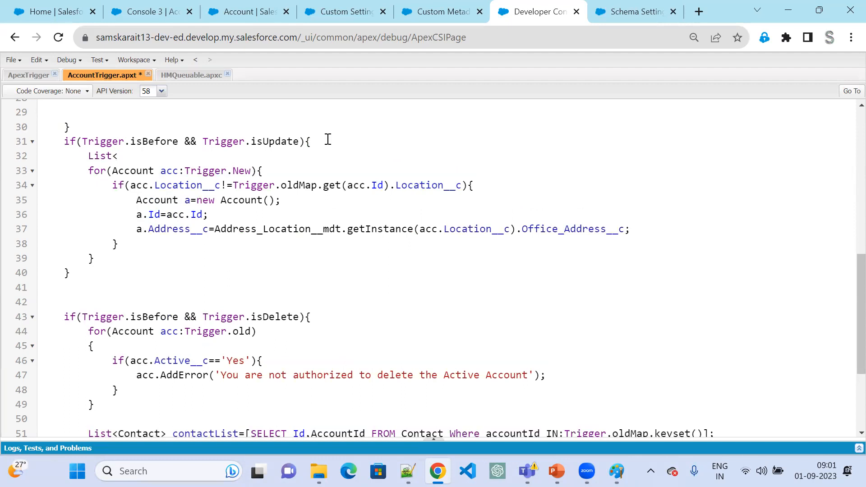
text(<Account> )
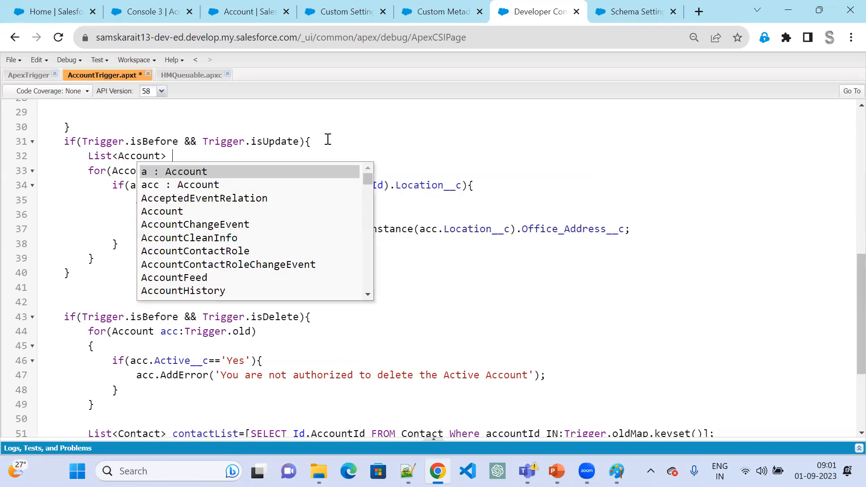
text(acc)
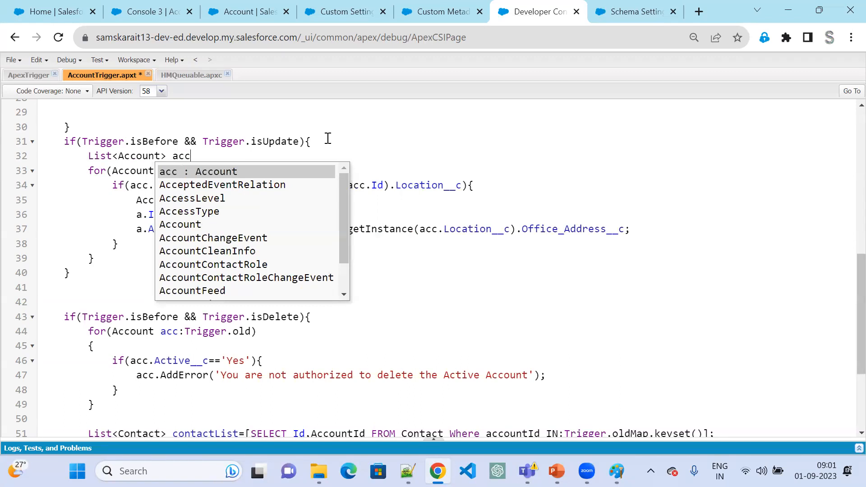
key(Escape)
text(List= new List<Acc)
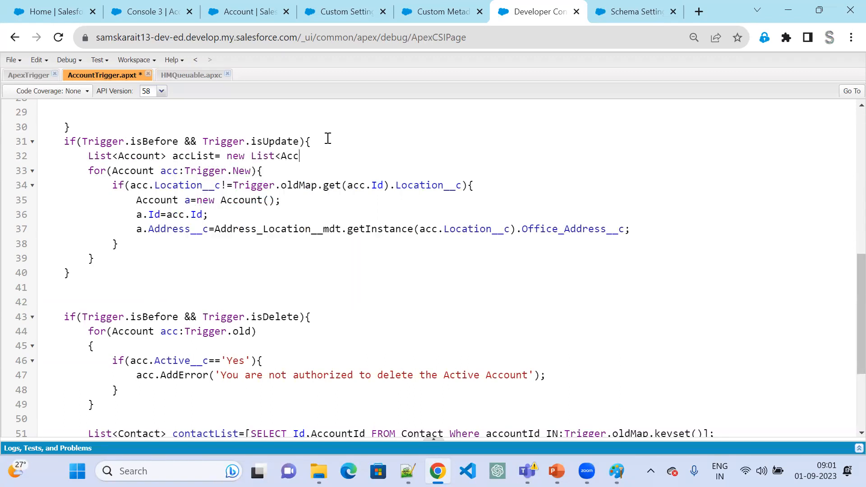
text(ount>)
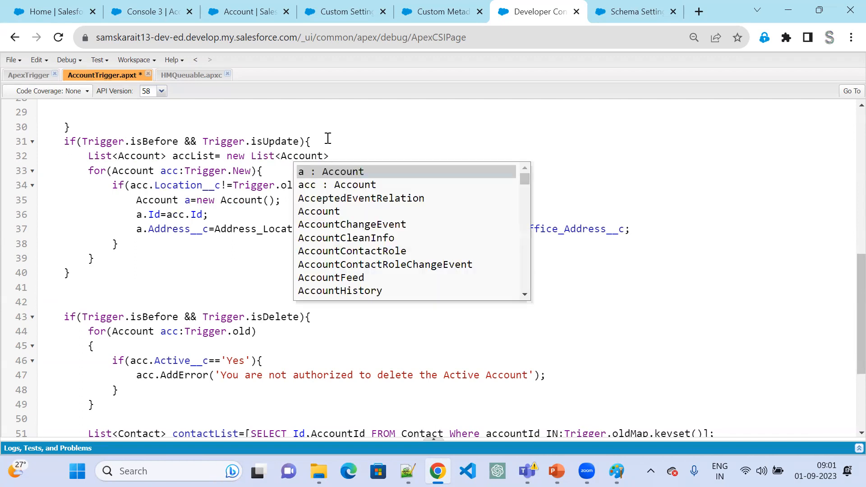
text(();)
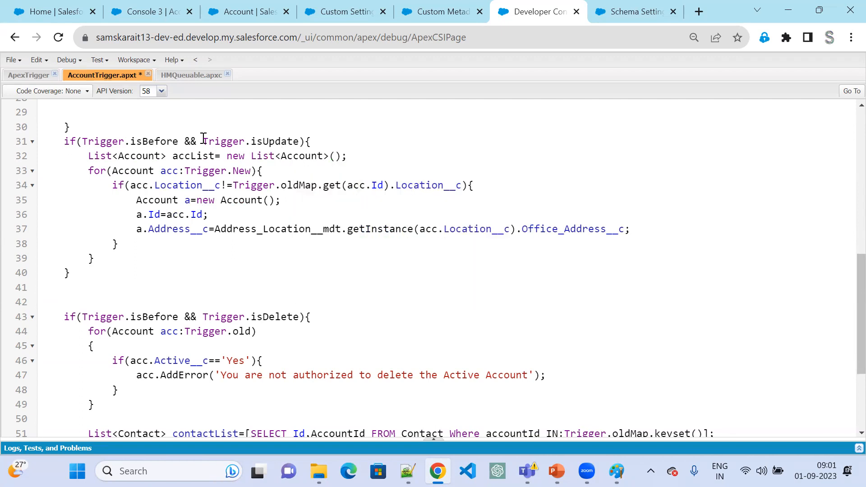
- Add the Account instance to the list with accList.add(a); after the Address__c assignment
double_click(203, 155)
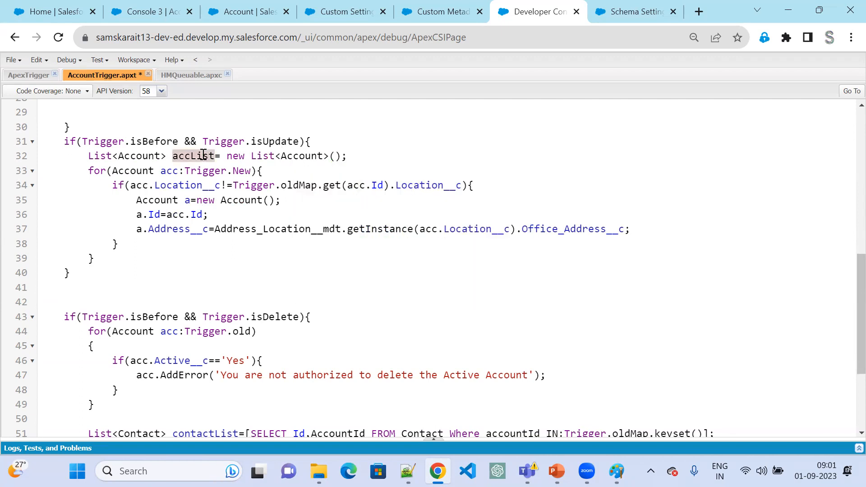
click(652, 215)
key(Return)
text(accList)
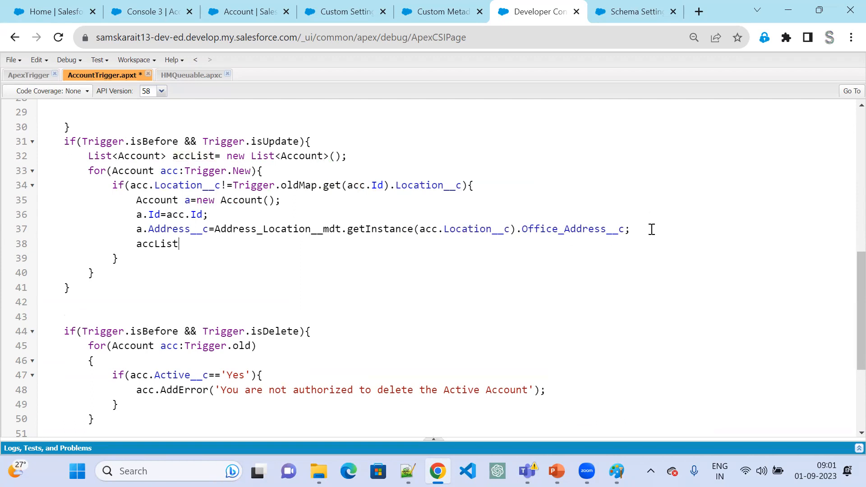
text(.add)
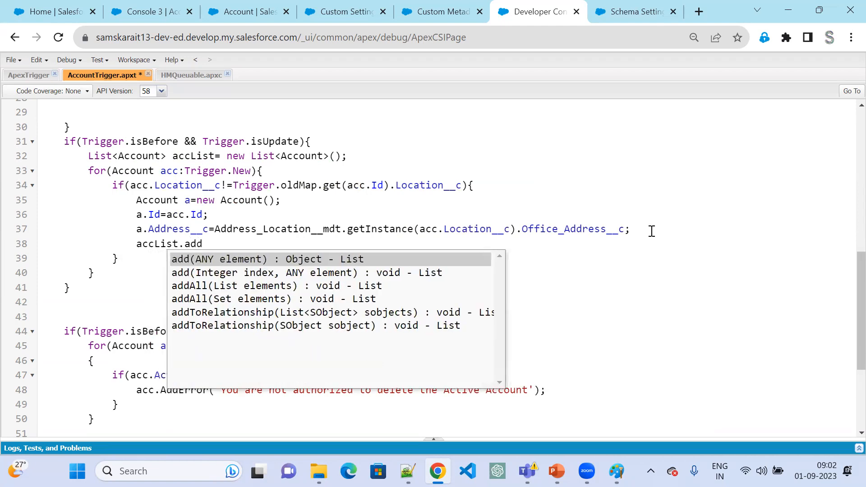
text((a);)
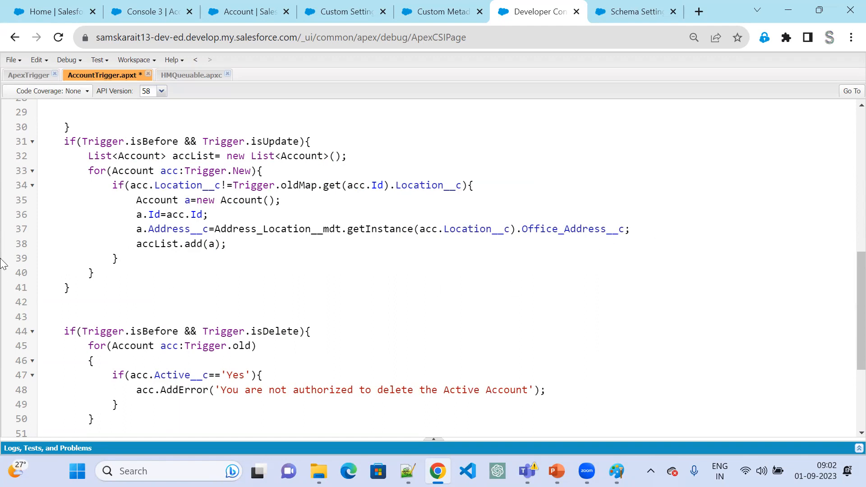
- After the for loop, add an if(!accList.isEmpty()) block that runs update accList;
click(283, 168)
click(123, 269)
key(Return)
text(if()
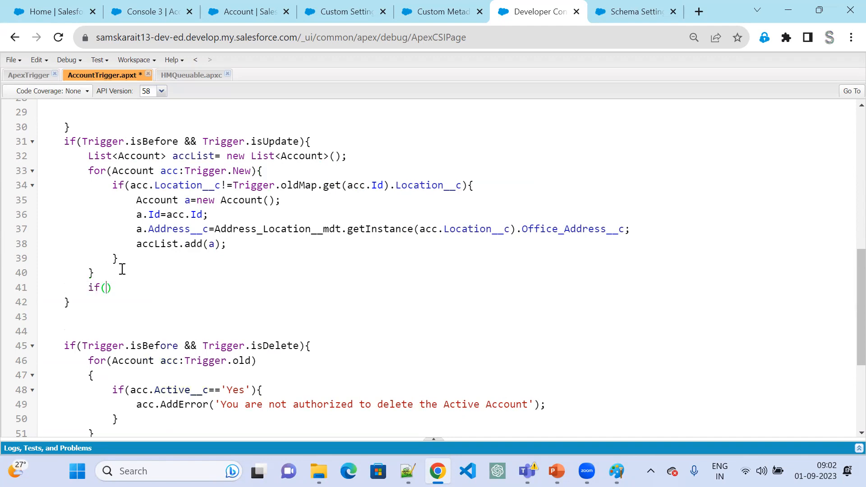
click(163, 244)
click(107, 289)
text(!accList.is)
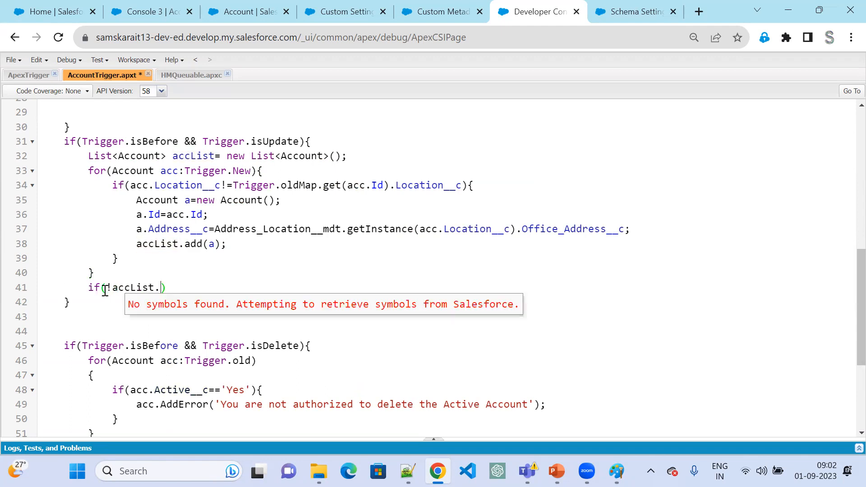
text(Empty()
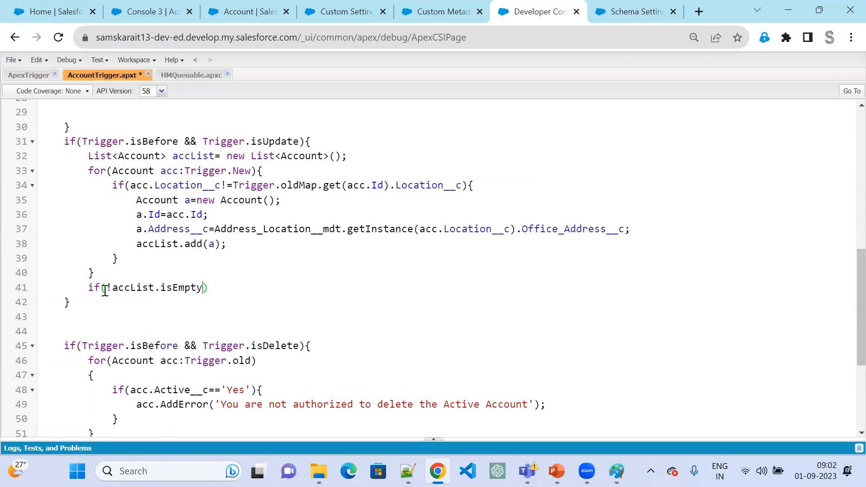
text()){)
key(Return)
text(update accList;)
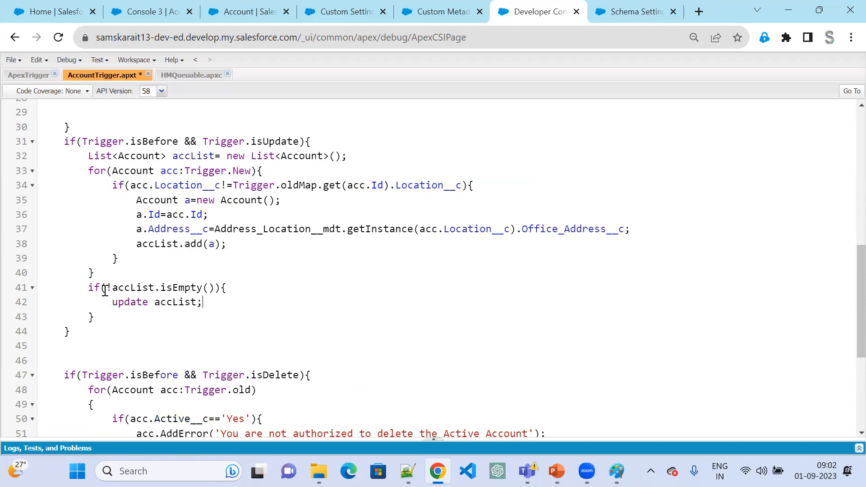
- Save AccountTrigger, then set the Console 3 account's Location to Hyderabad and try to save the record
key(ctrl+s)
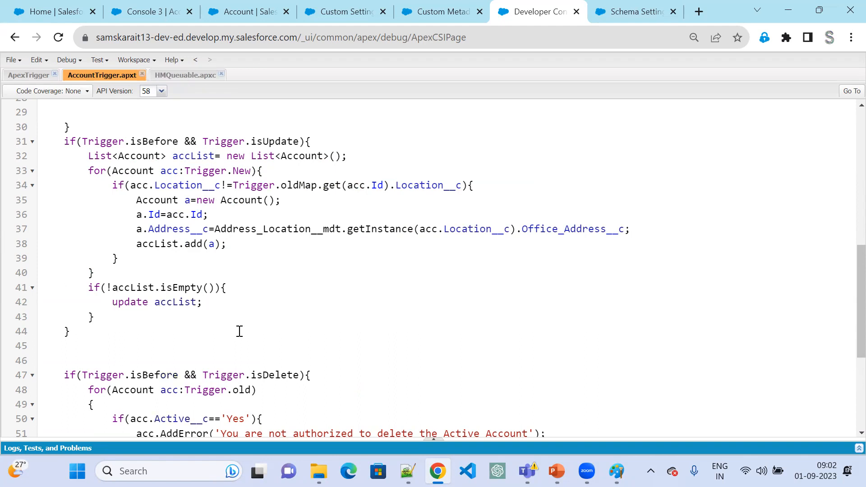
click(242, 10)
click(152, 14)
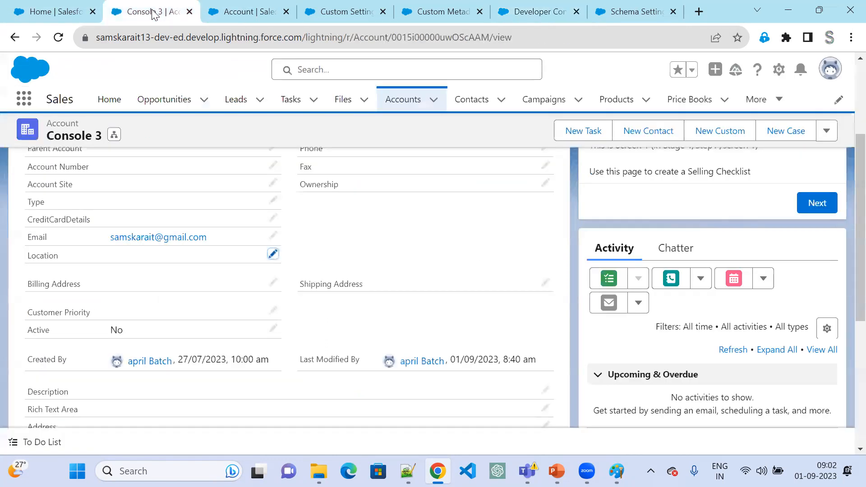
click(272, 254)
click(223, 246)
click(200, 286)
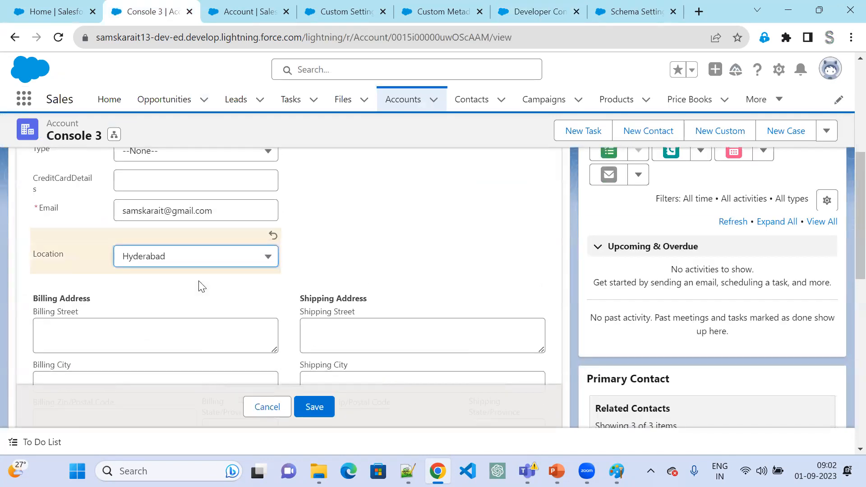
scroll(266, 325, down, 9)
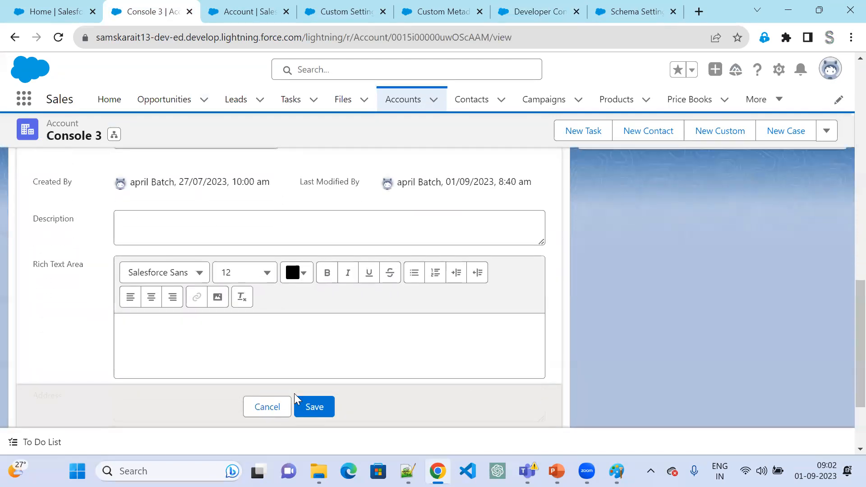
scroll(295, 399, down, 3)
click(310, 390)
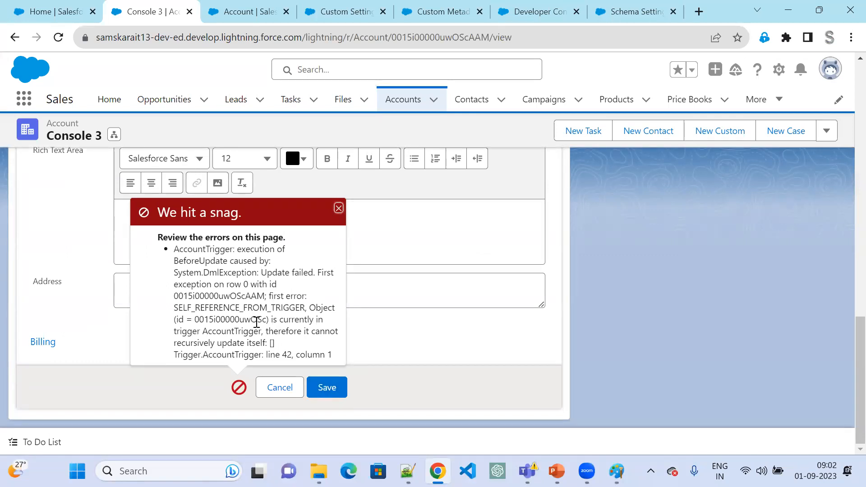
- In AccountTrigger, change the update block's condition from Trigger.isBefore to Trigger.isAfter
click(255, 20)
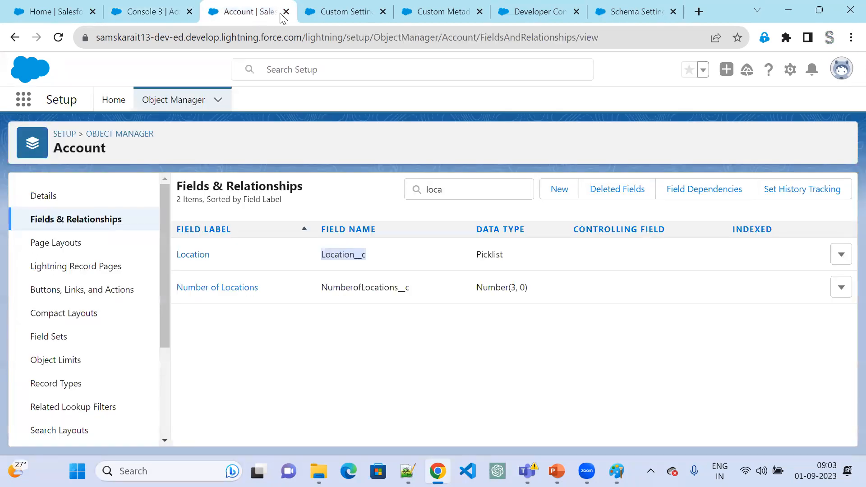
click(550, 11)
double_click(157, 142)
drag(179, 141, 146, 143)
text(After)
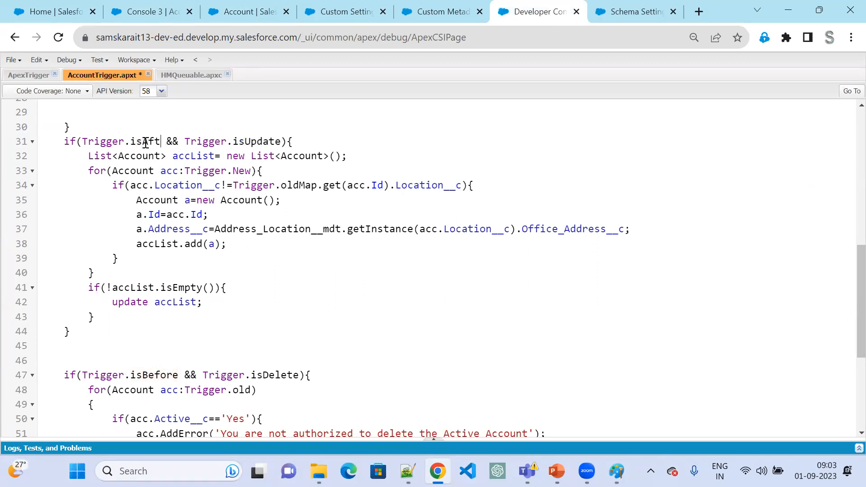
- Add after Update to the events in AccountTrigger's declaration and save the trigger
scroll(498, 248, up, 9)
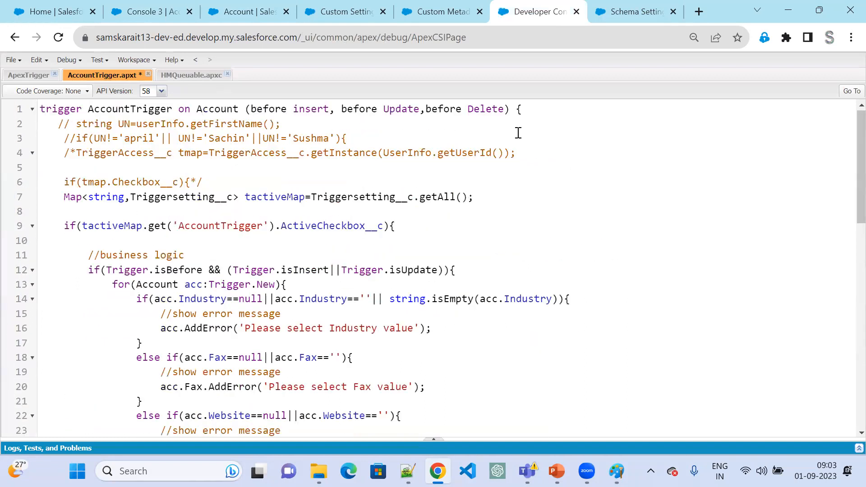
click(504, 110)
text(, after )
text(Update)
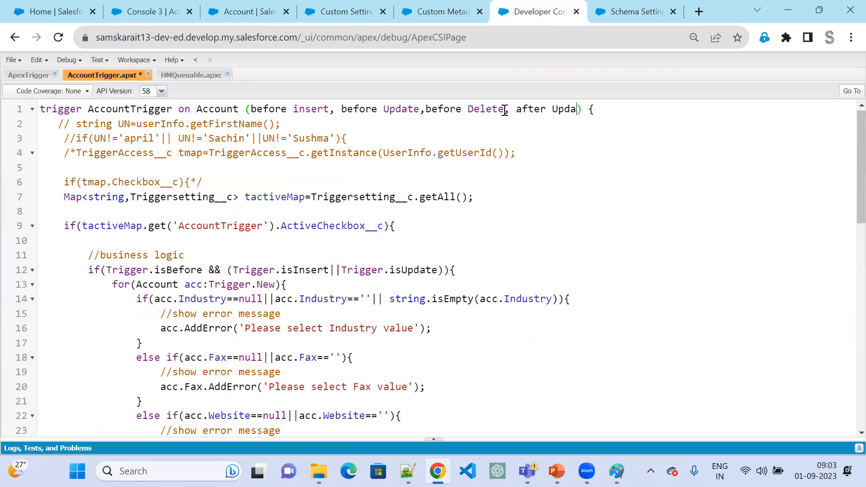
key(ctrl+s)
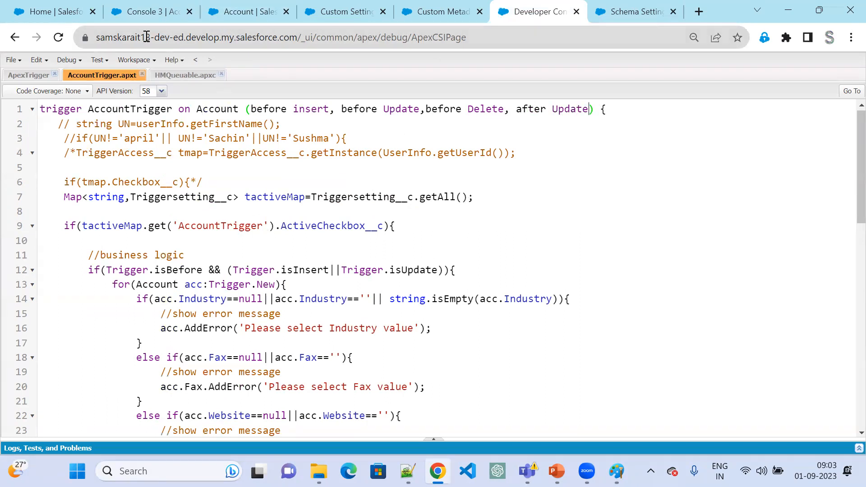
- Save the Console 3 account again with Location Hyderabad and check its Location and Address values
click(144, 2)
click(328, 387)
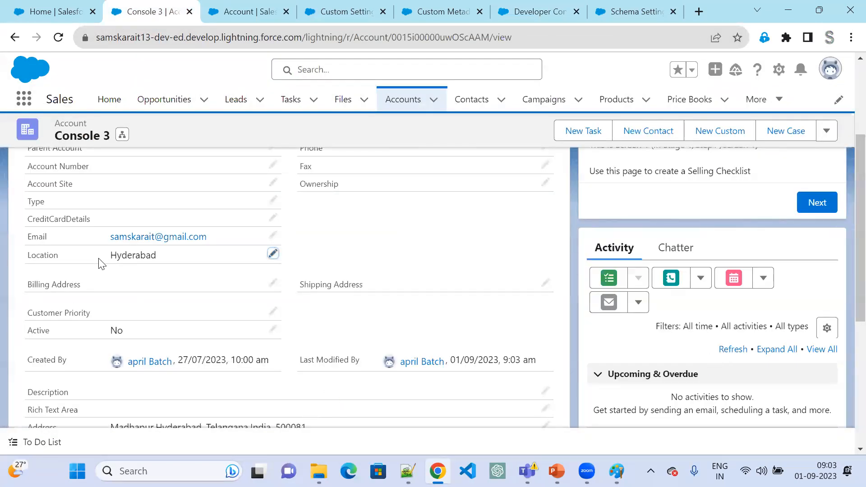
drag(106, 255, 178, 263)
scroll(229, 339, down, 5)
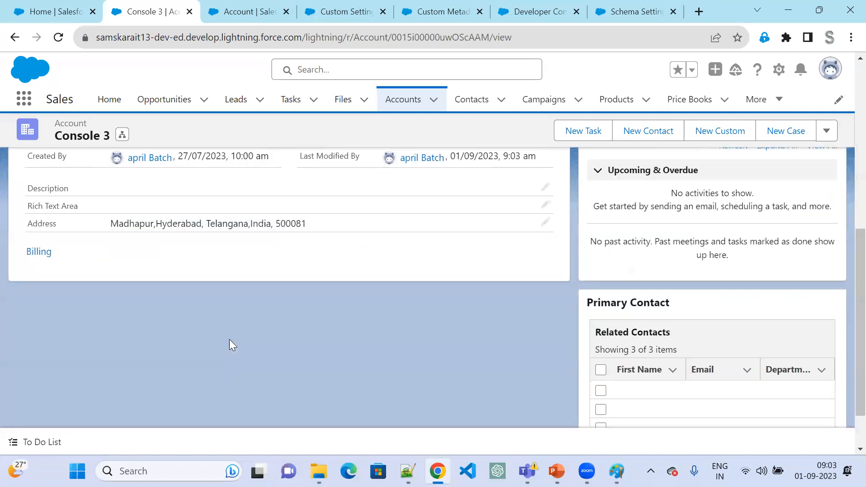
scroll(122, 303, up, 3)
drag(112, 299, 303, 315)
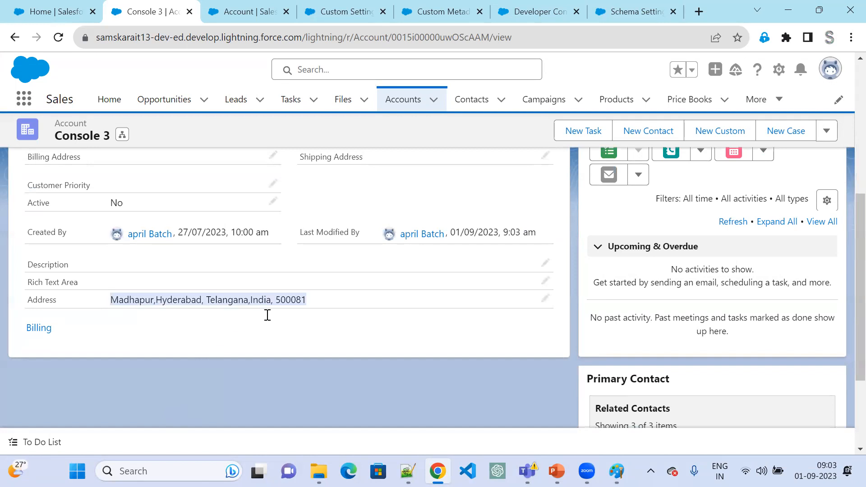
- Set the Console 3 account's Location to Delhi, save the record and check its Address
scroll(267, 313, up, 3)
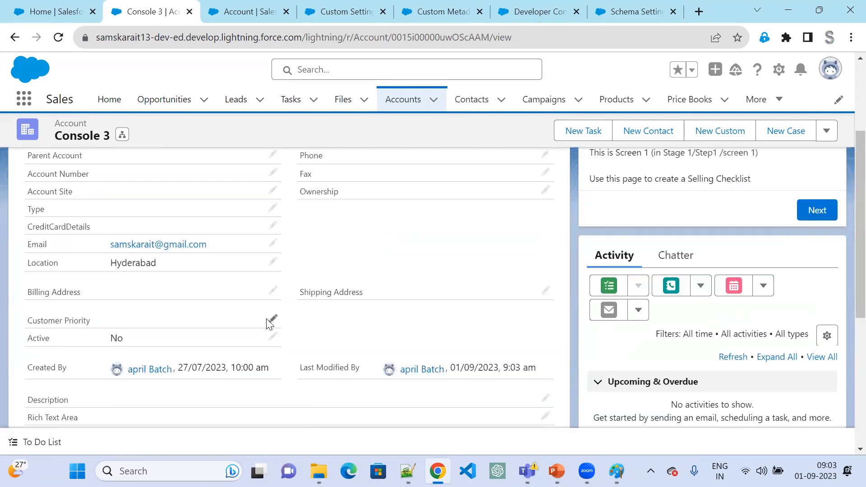
click(273, 261)
click(255, 263)
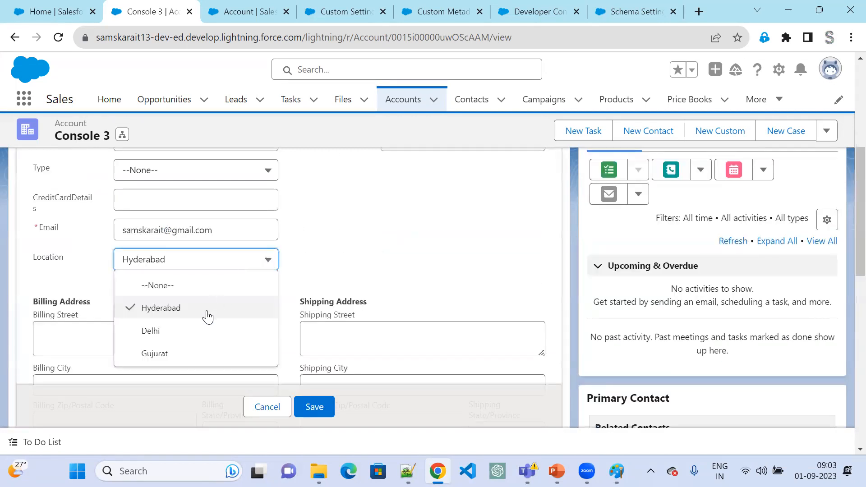
click(201, 331)
scroll(221, 366, down, 3)
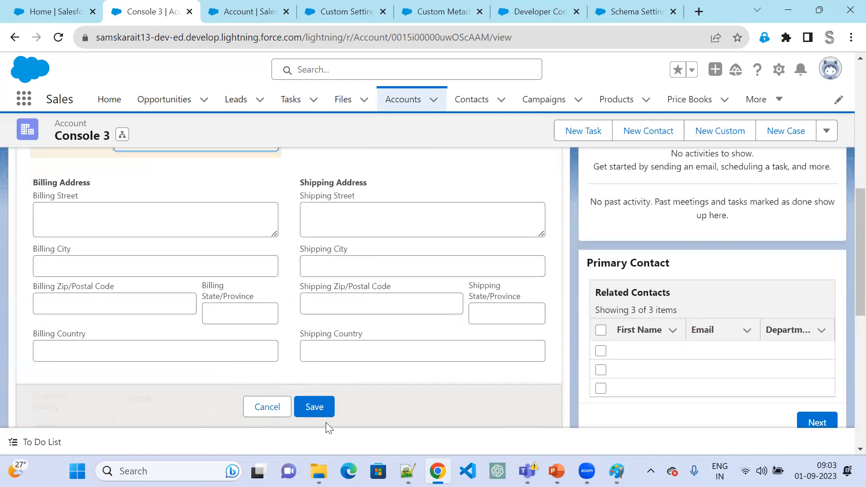
click(323, 411)
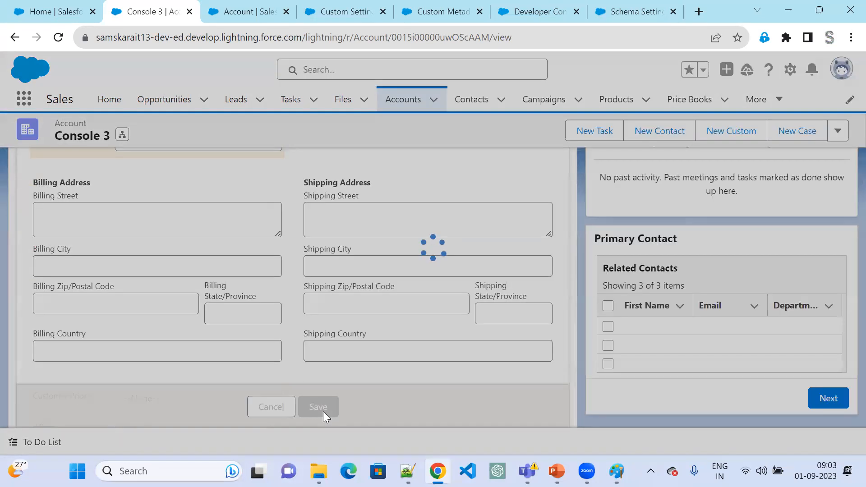
scroll(171, 375, down, 4)
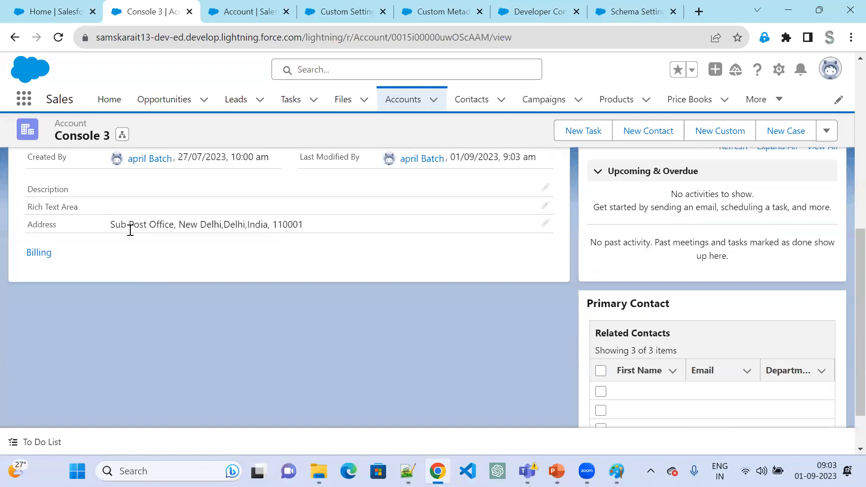
- Try to save the Console 3 account with Location Gujurat and read the response to the save
scroll(269, 288, up, 5)
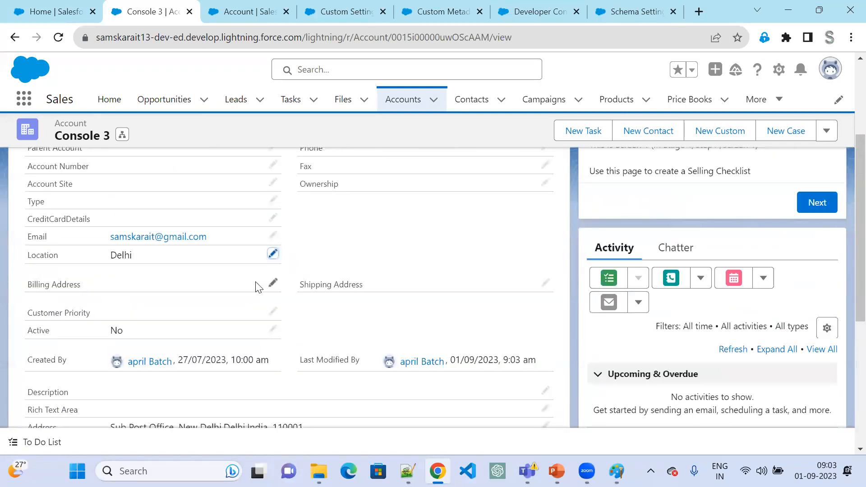
click(272, 253)
click(252, 246)
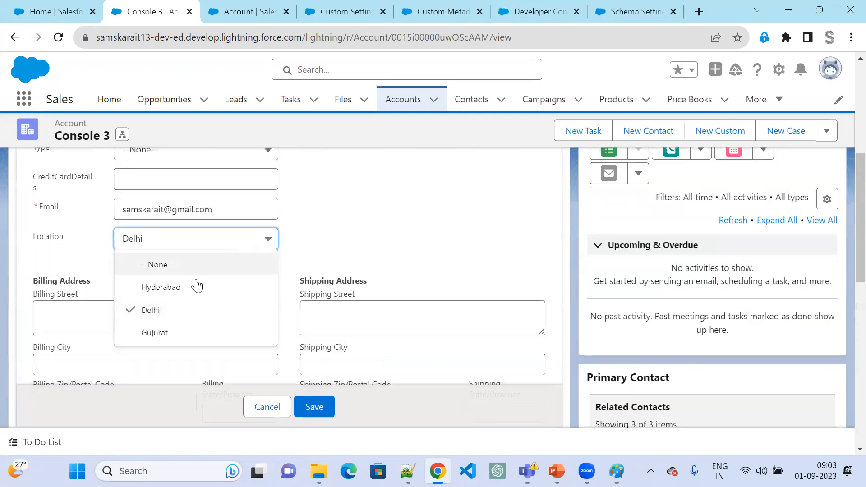
click(217, 341)
click(324, 409)
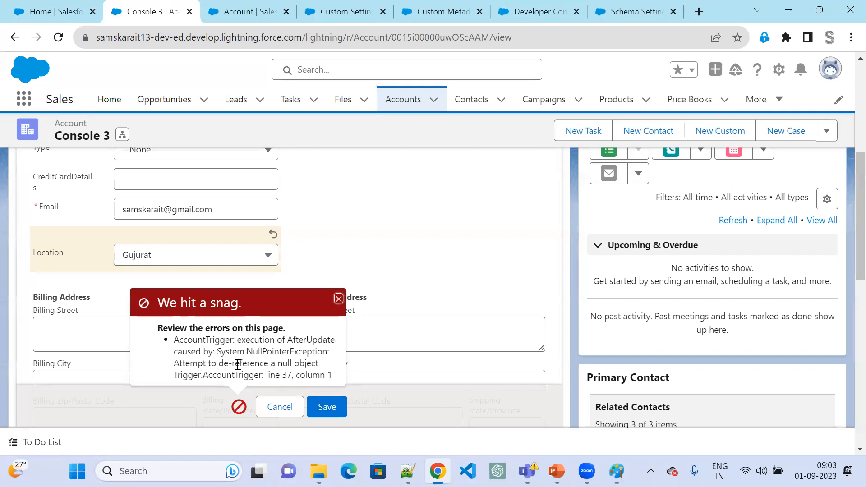
drag(238, 364, 311, 373)
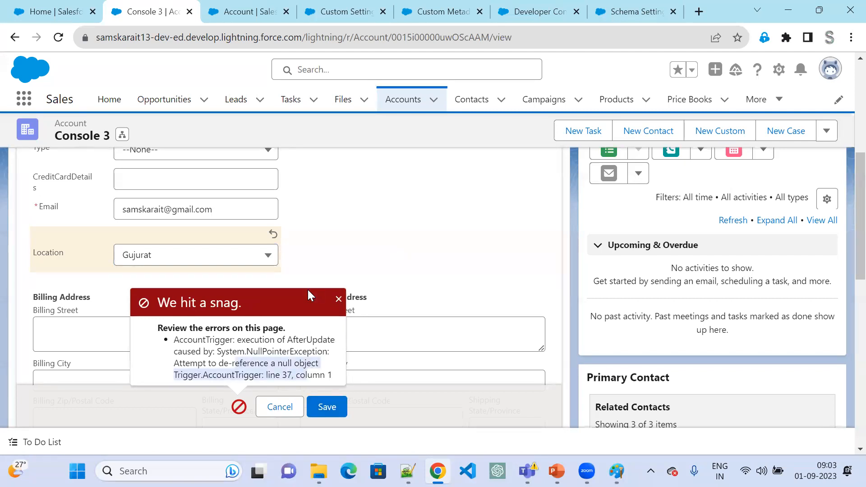
- Examine the Address_Location__mdt.getInstance call on line 37 of AccountTrigger
click(258, 15)
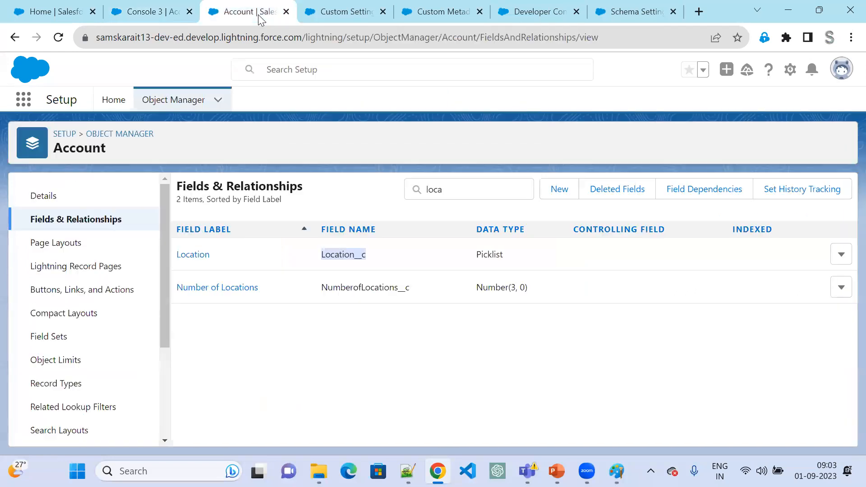
click(560, 15)
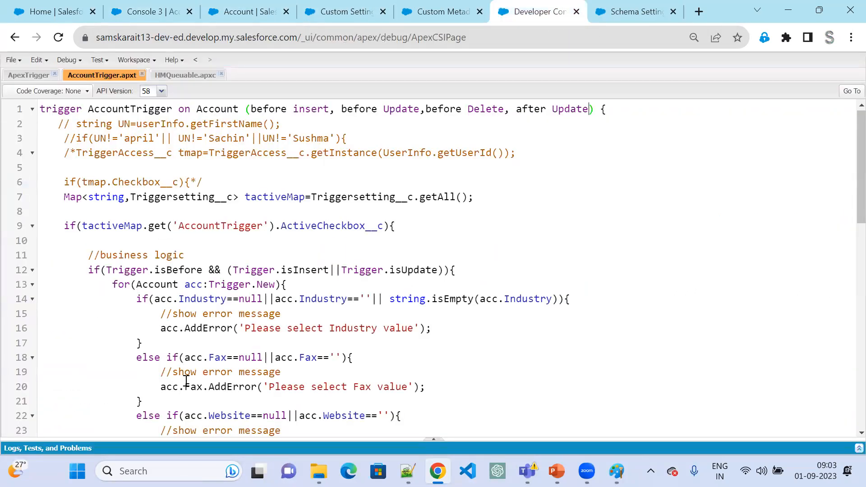
scroll(186, 381, down, 6)
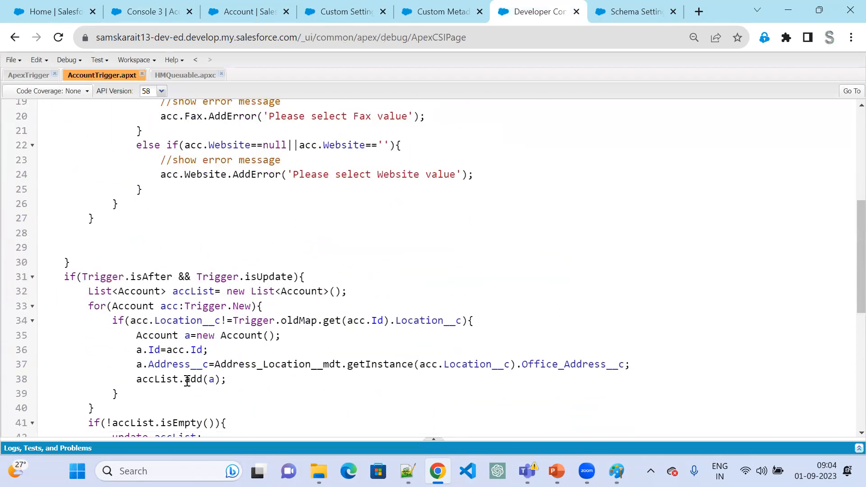
double_click(278, 365)
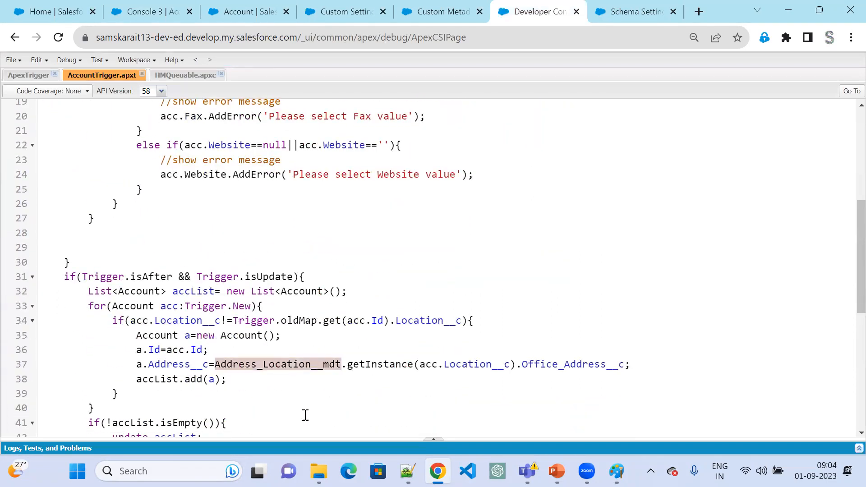
double_click(366, 364)
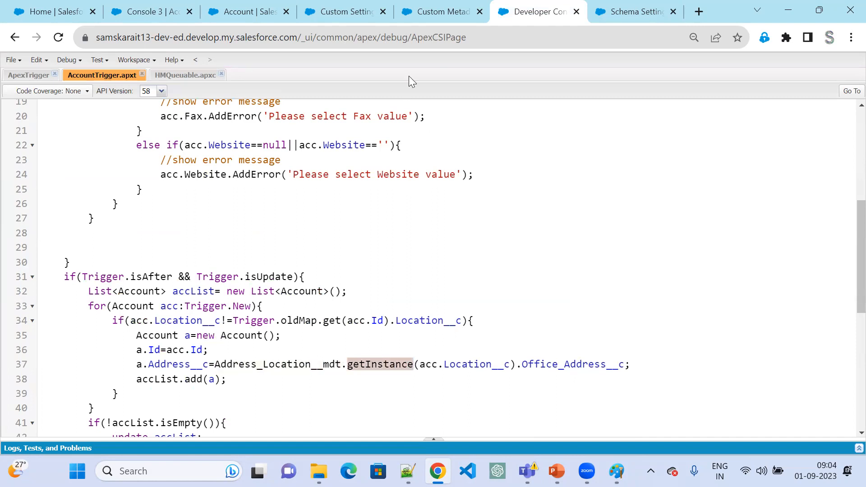
- Open the list of Address Location custom metadata records, and open and cancel the new-record form
click(433, 14)
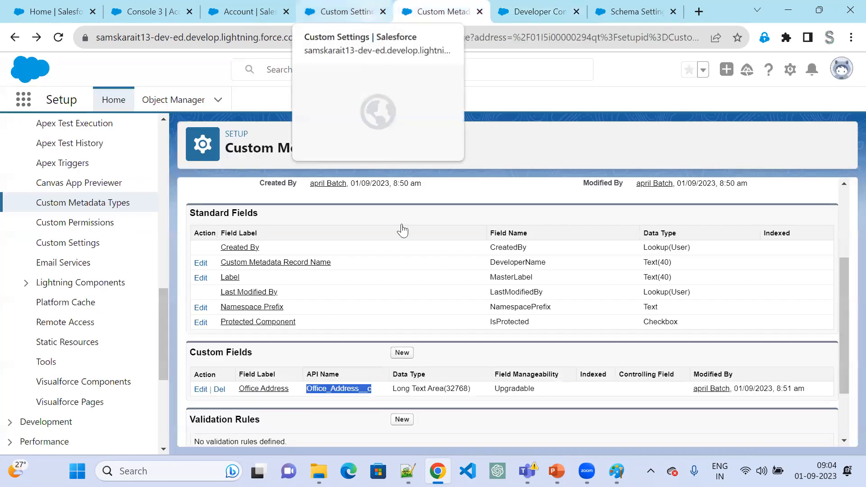
scroll(453, 347, up, 1)
scroll(454, 347, up, 3)
click(512, 249)
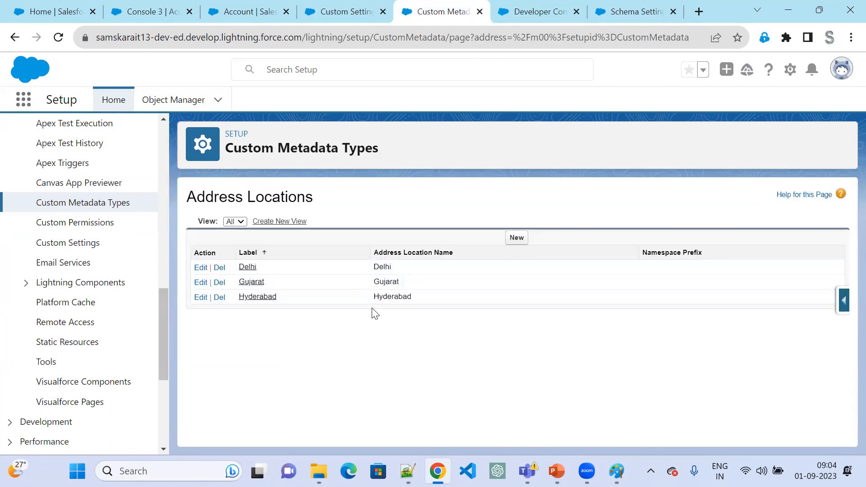
click(517, 238)
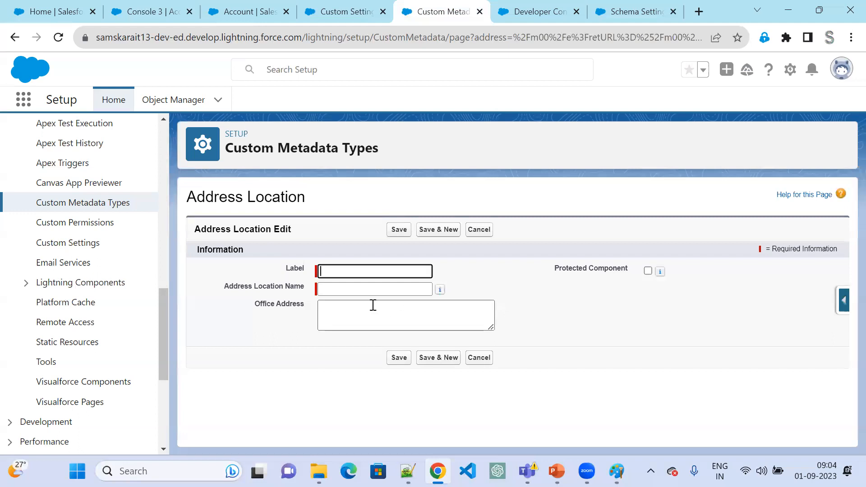
click(476, 359)
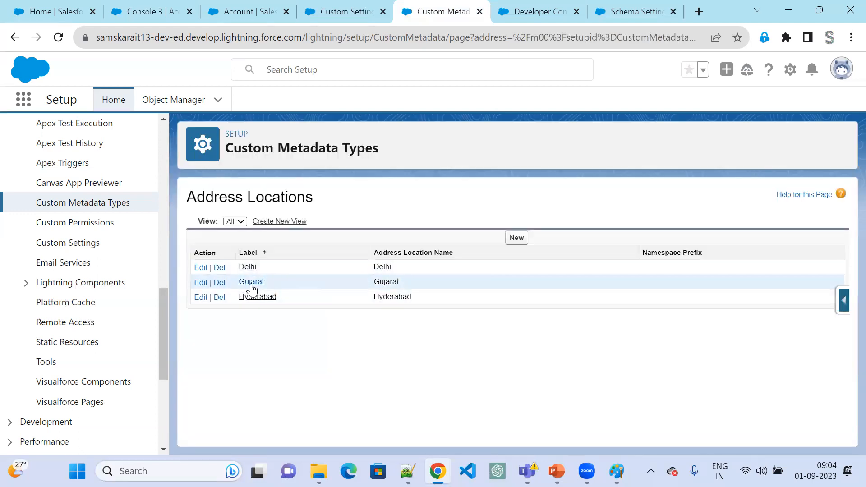
- Remove "(Gandhinagar)" from the Office Address of the Gujarat Address Location record and save it
click(253, 290)
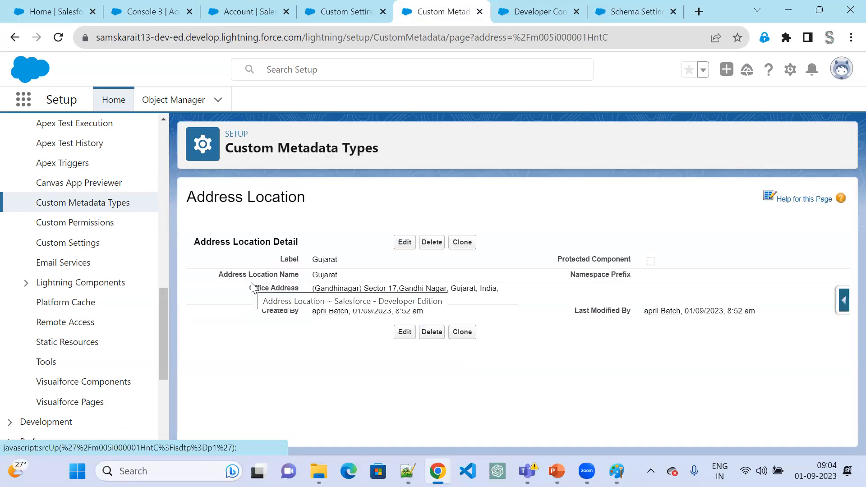
click(404, 242)
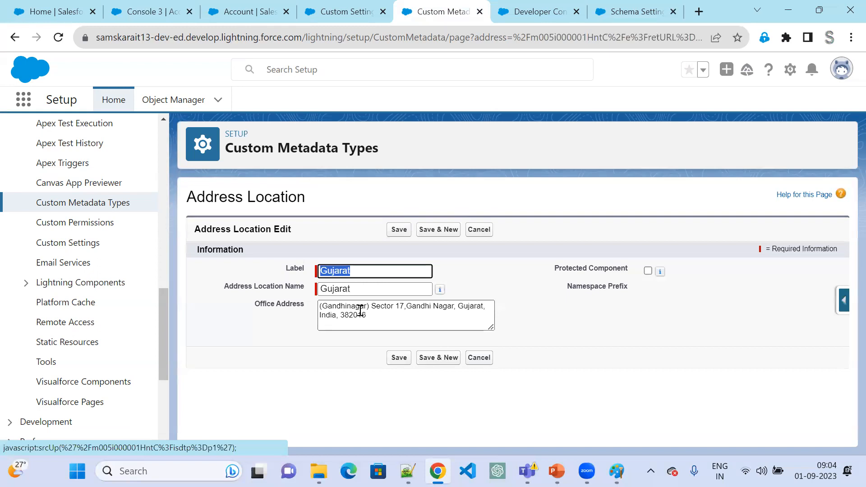
click(323, 289)
drag(374, 306, 290, 307)
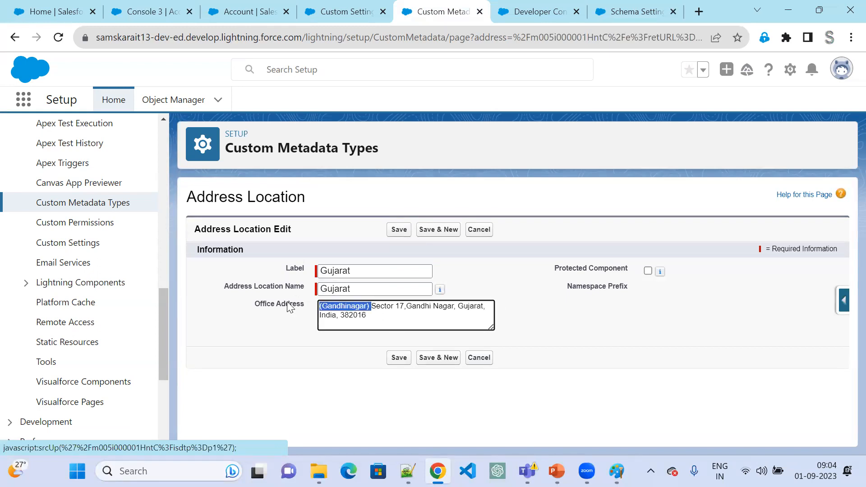
key(BackSpace)
click(402, 230)
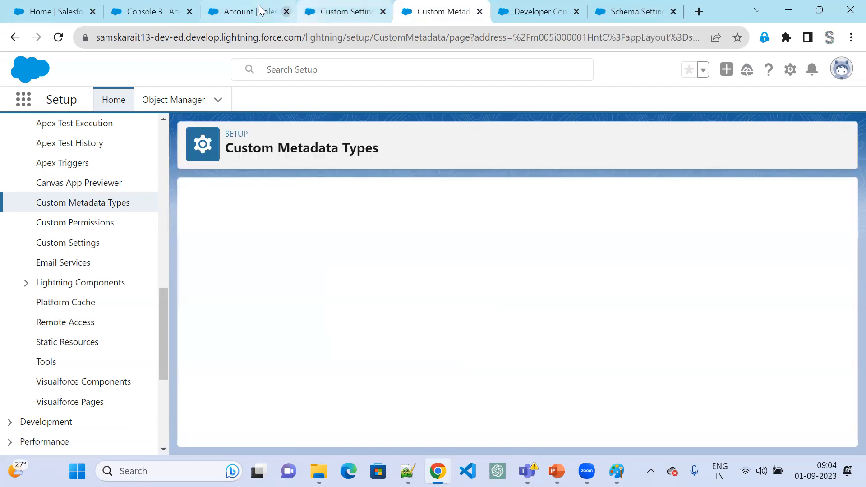
- Dismiss the error on the Console 3 account, set its Location to Hyderabad and save the record
click(261, 9)
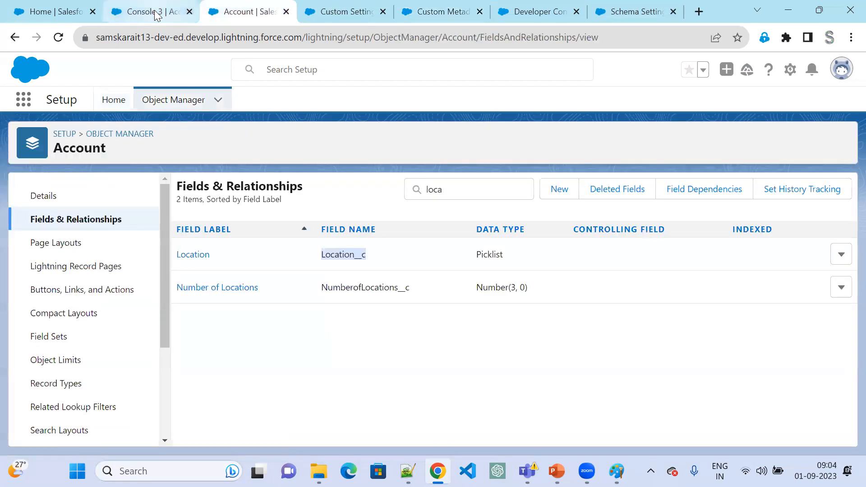
click(160, 12)
click(199, 265)
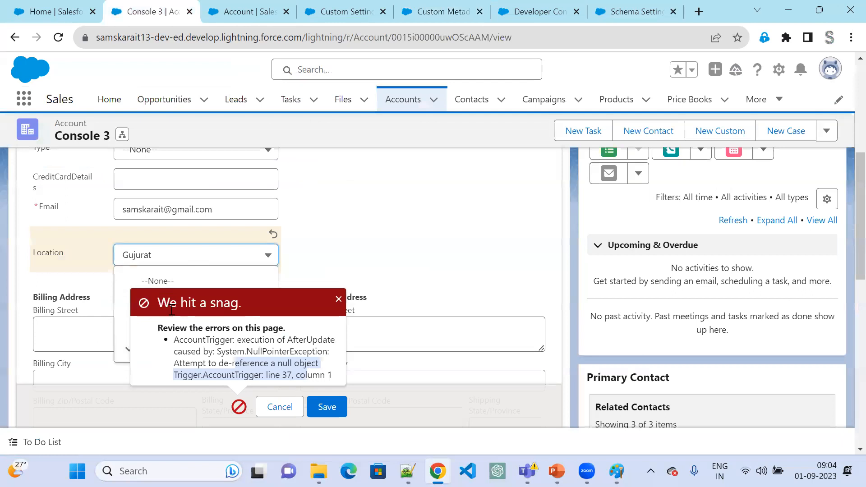
click(338, 299)
click(172, 261)
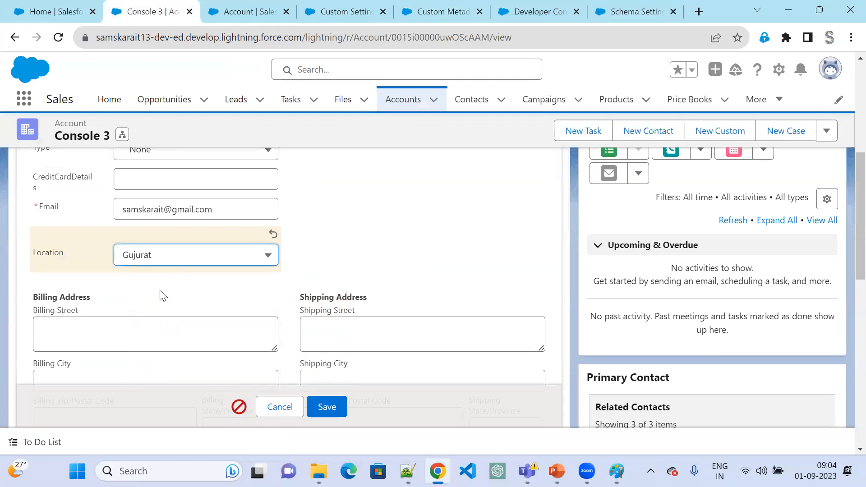
click(156, 303)
click(318, 410)
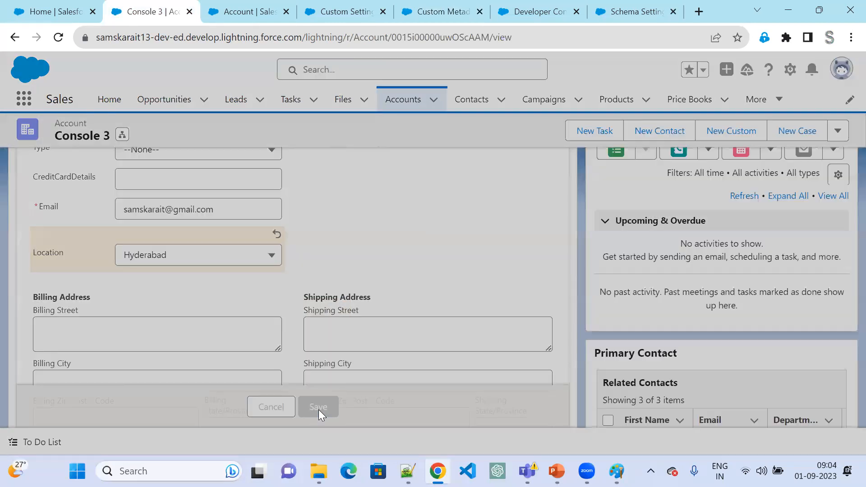